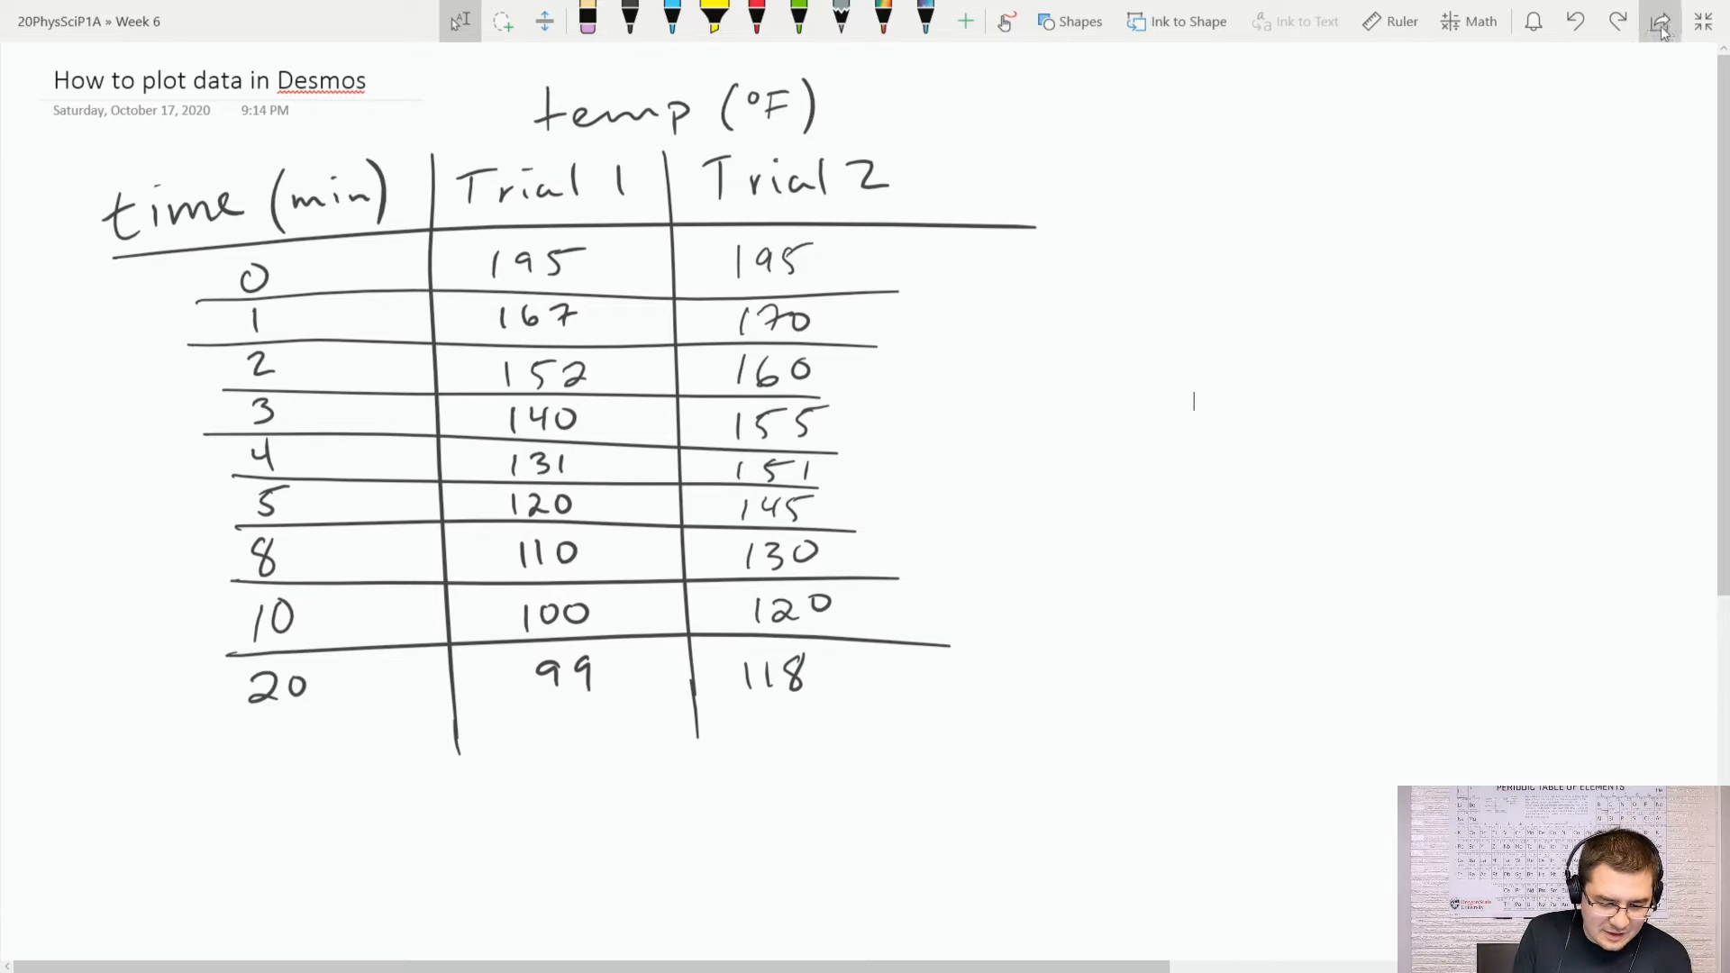
# - Switch to the browser, go to the desmos.com home page and open the Graphing Calculator
pyautogui.hotkey('alt', 'Tab')
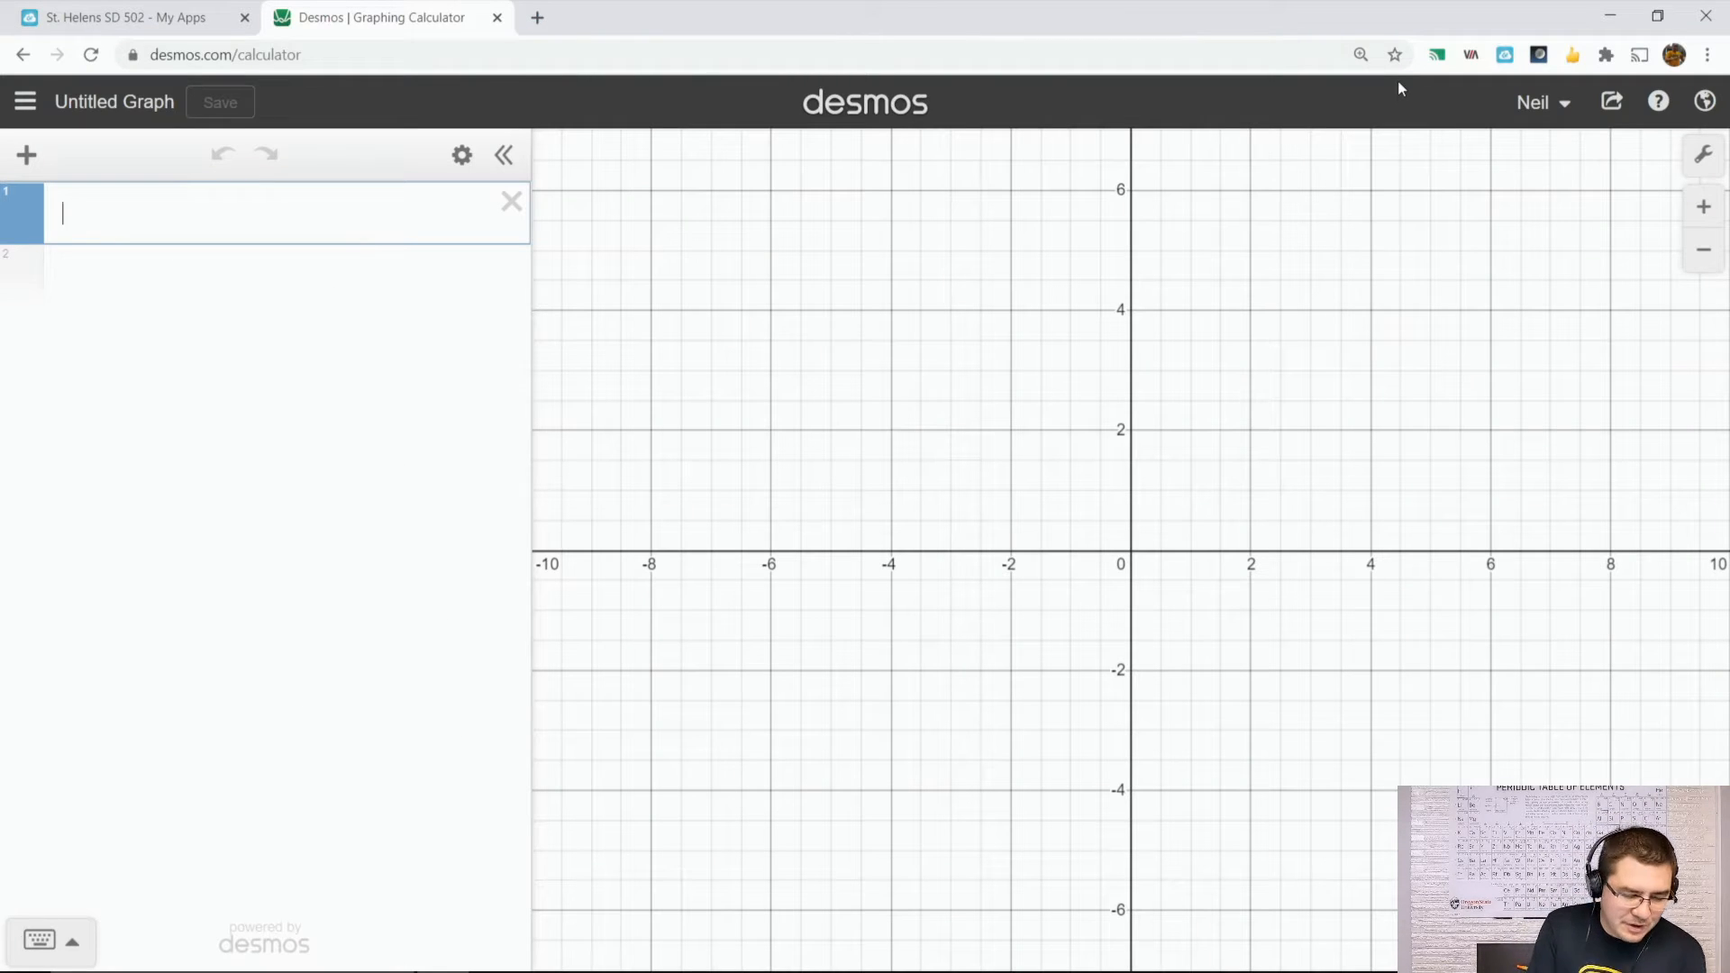
pyautogui.click(251, 56)
pyautogui.click(243, 62)
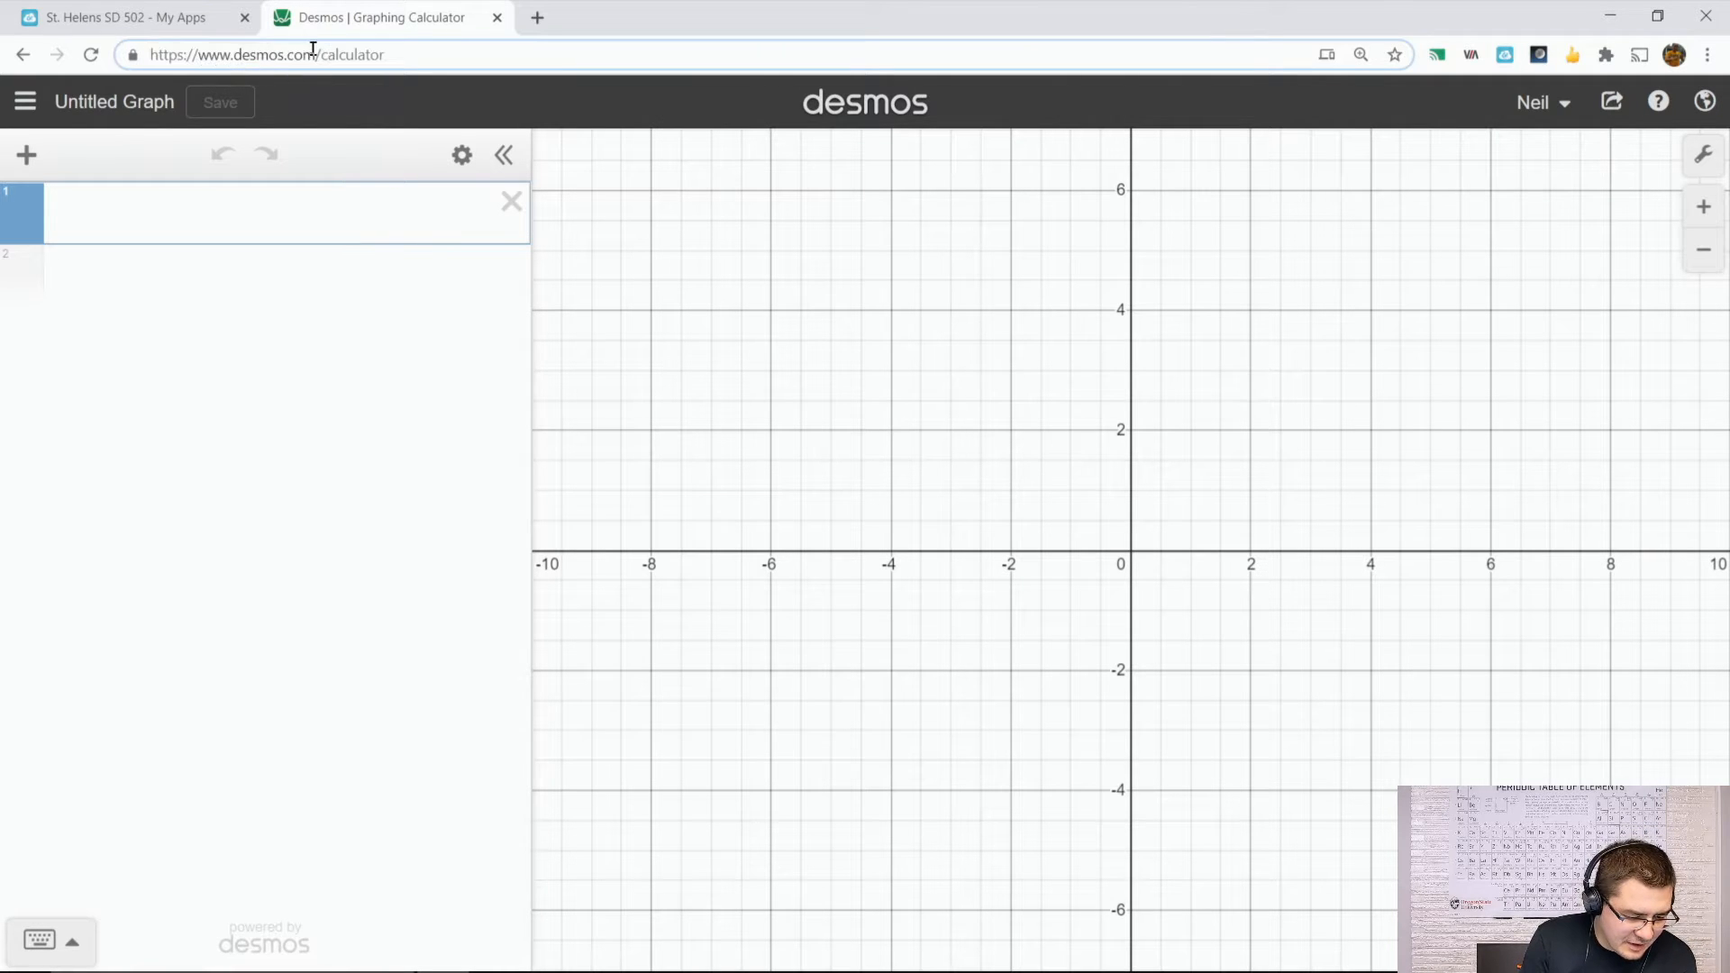
pyautogui.moveTo(313, 47); pyautogui.dragTo(719, 126)
pyautogui.press('BackSpace')
pyautogui.press('Return')
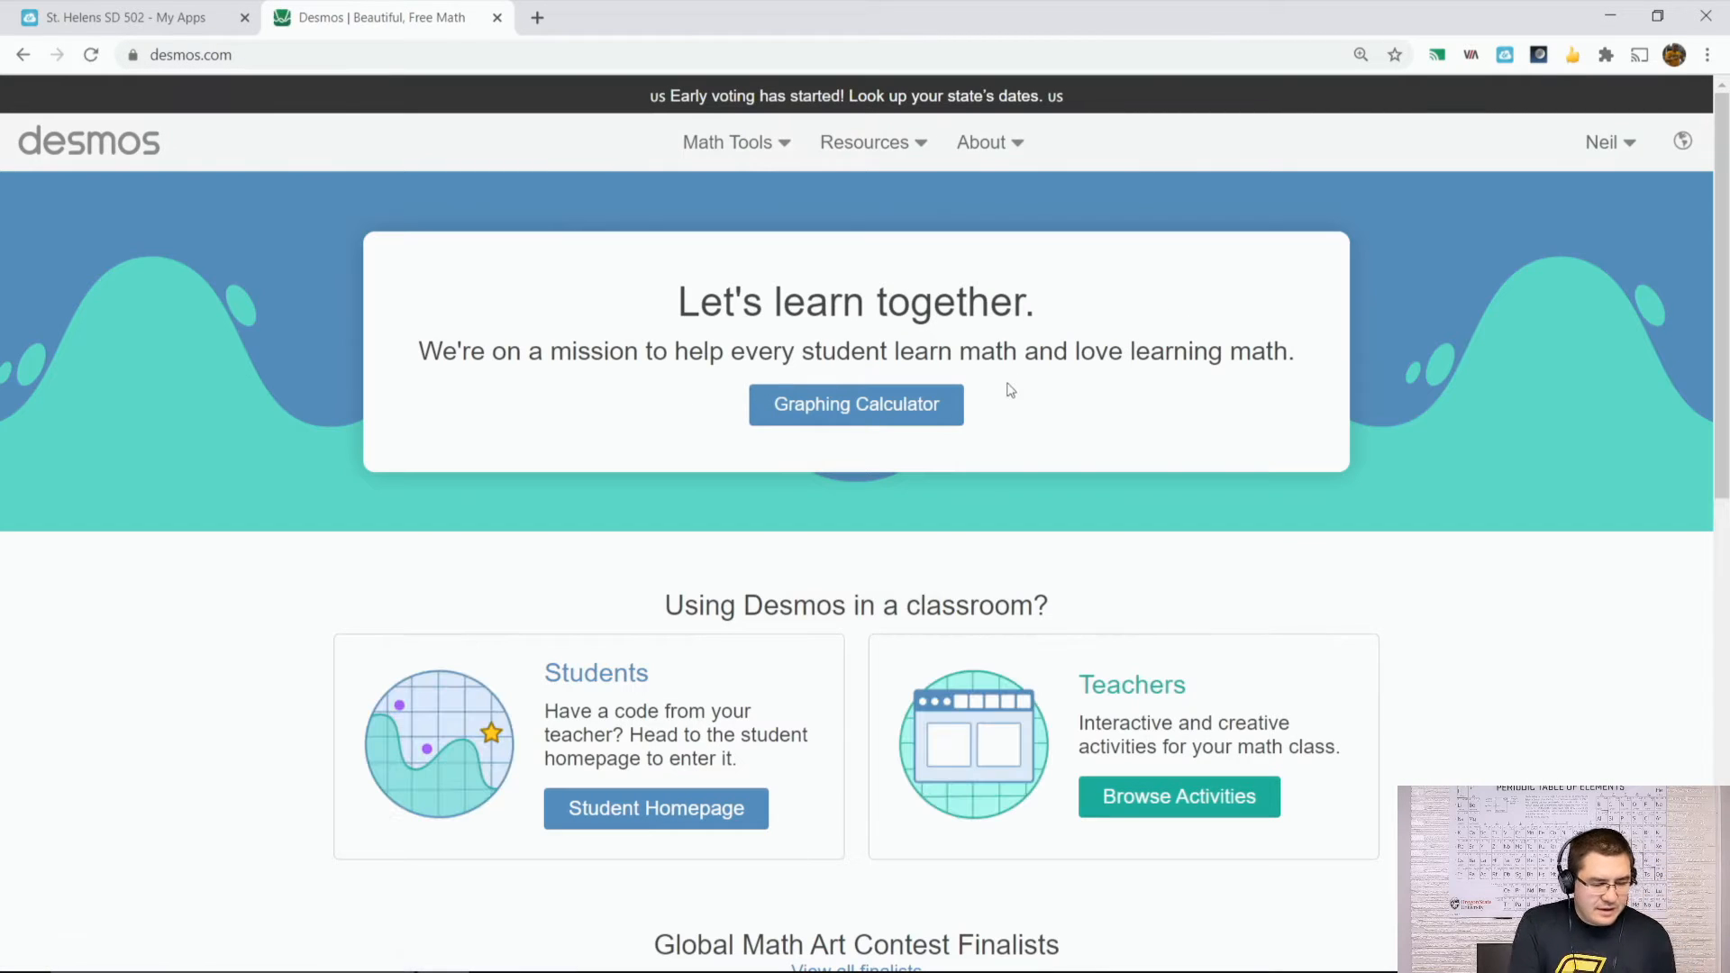
pyautogui.click(939, 413)
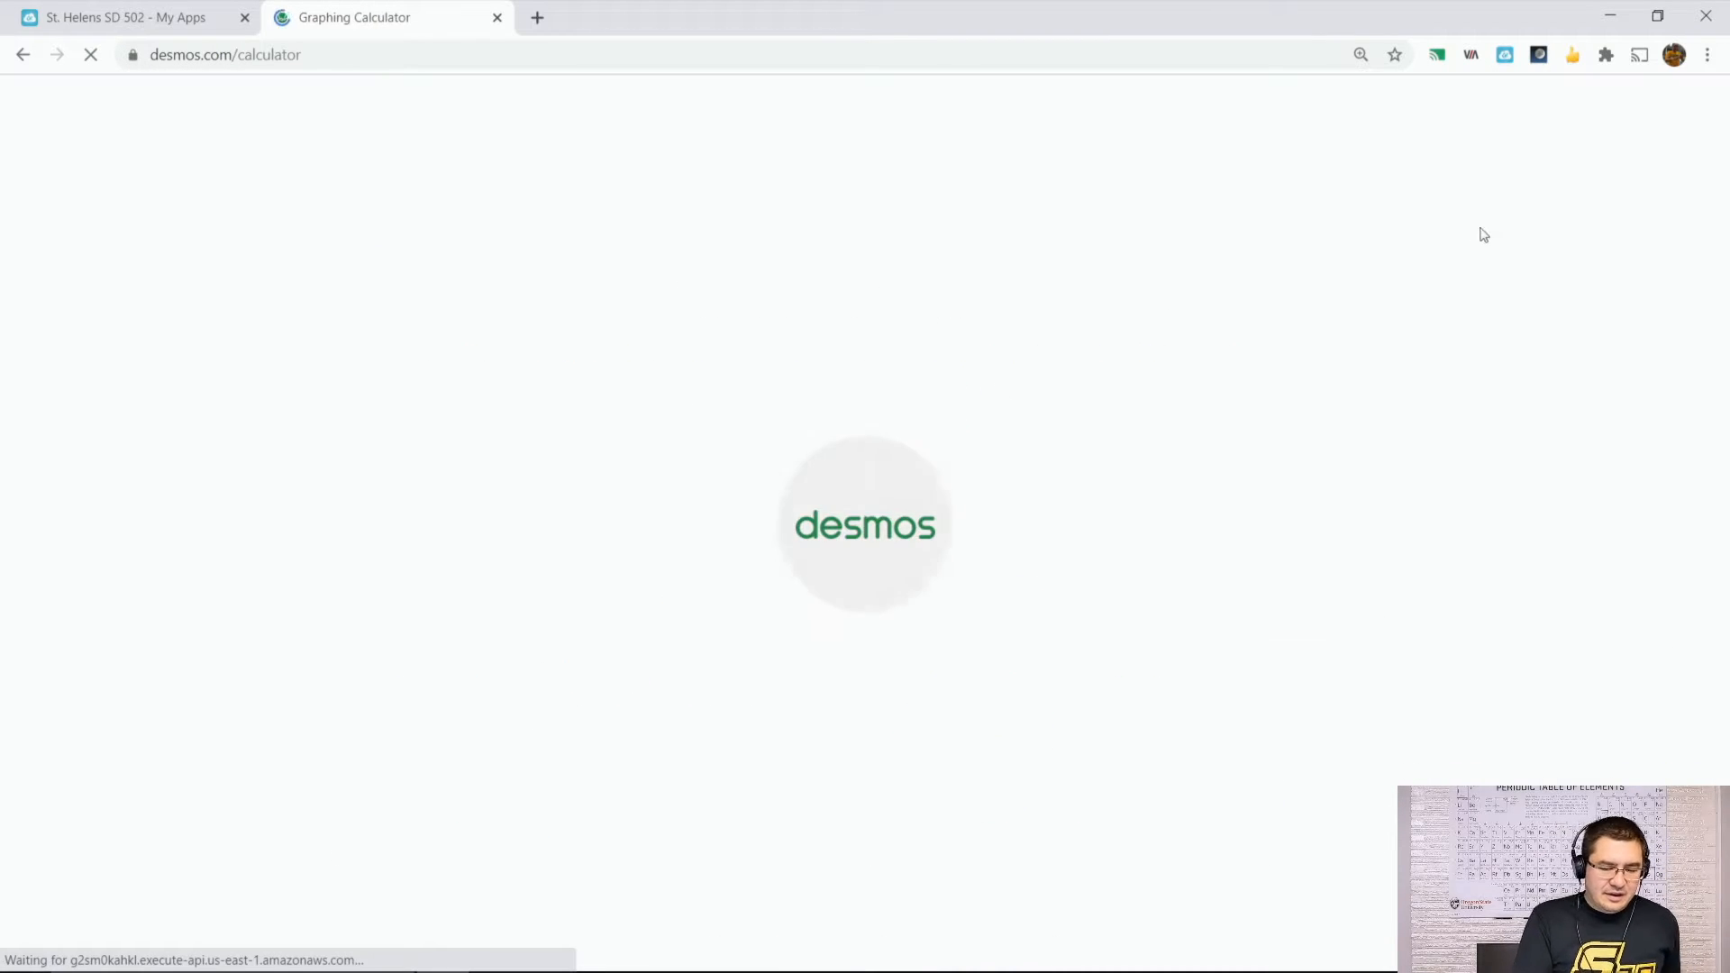
# - View the signed-in account's options, then insert a table in the empty expression list
pyautogui.click(1568, 122)
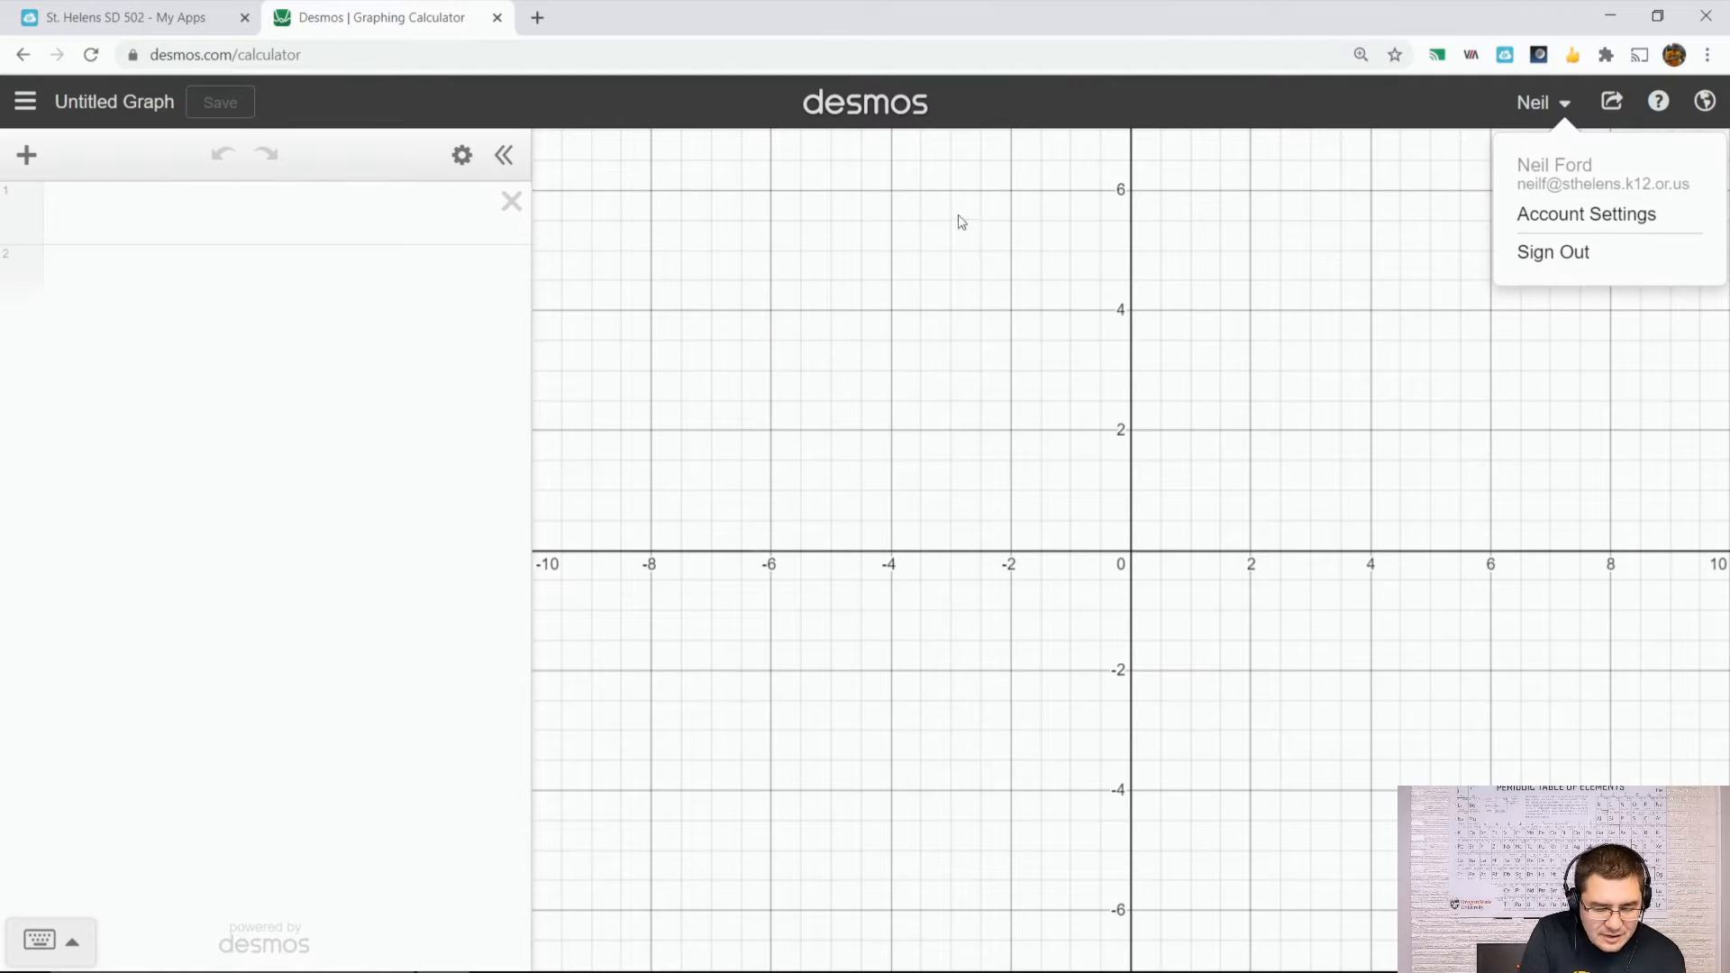
pyautogui.click(353, 213)
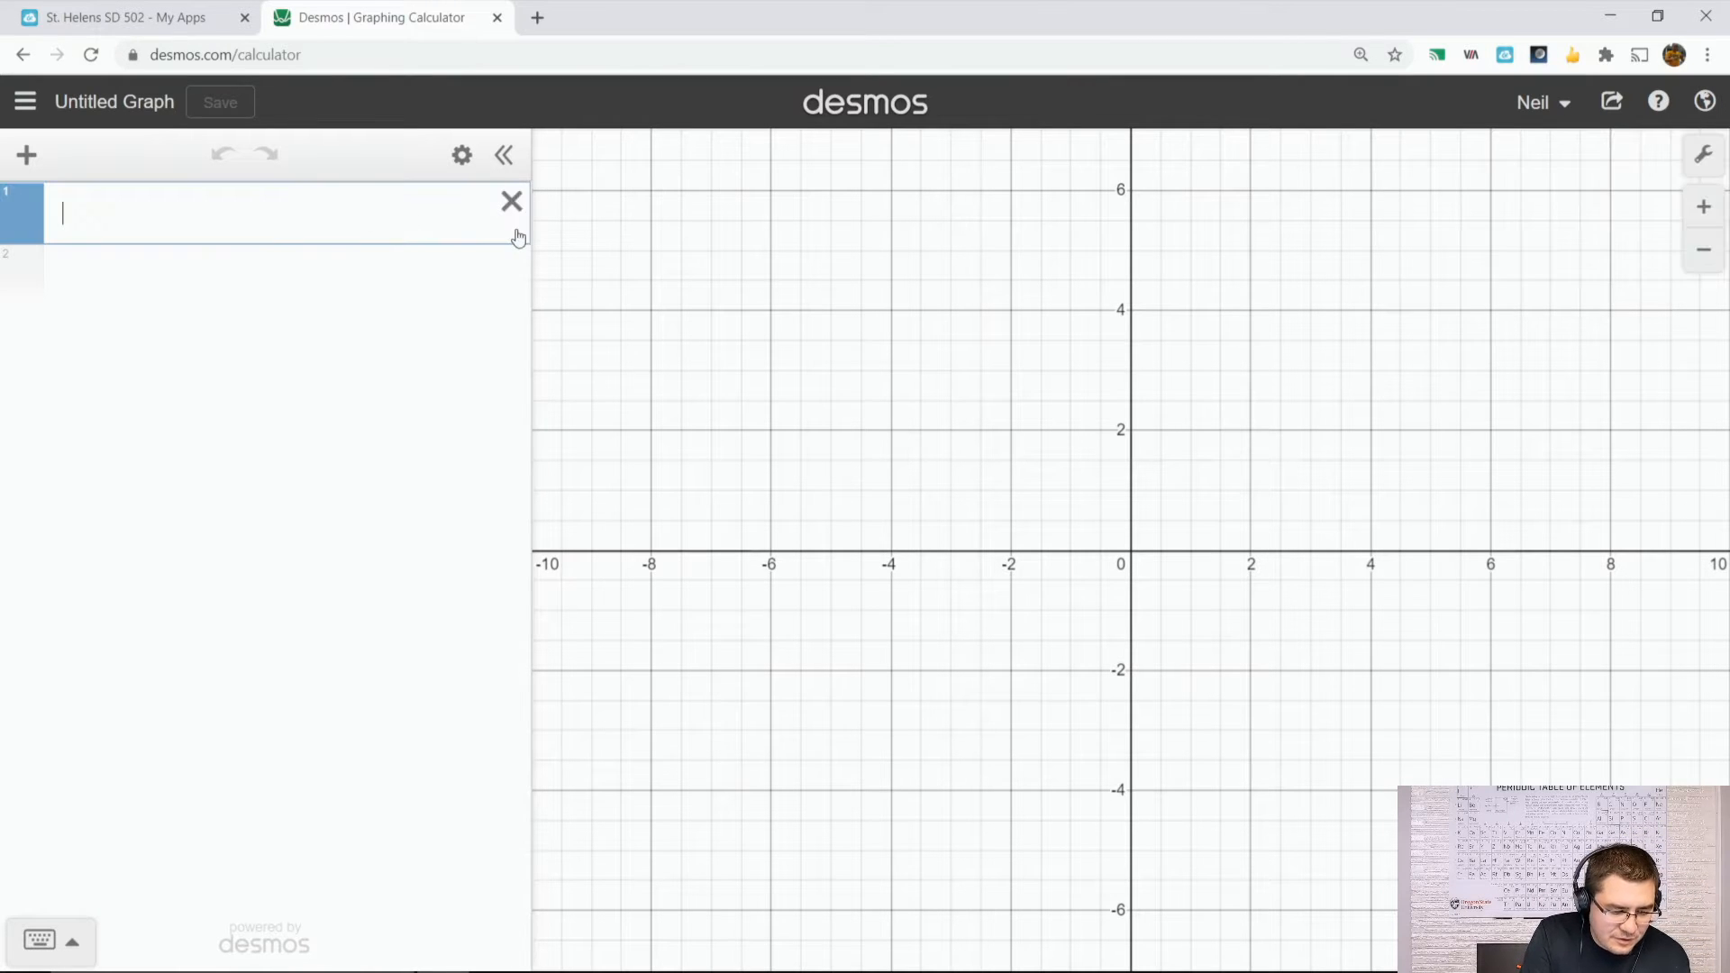
pyautogui.click(31, 169)
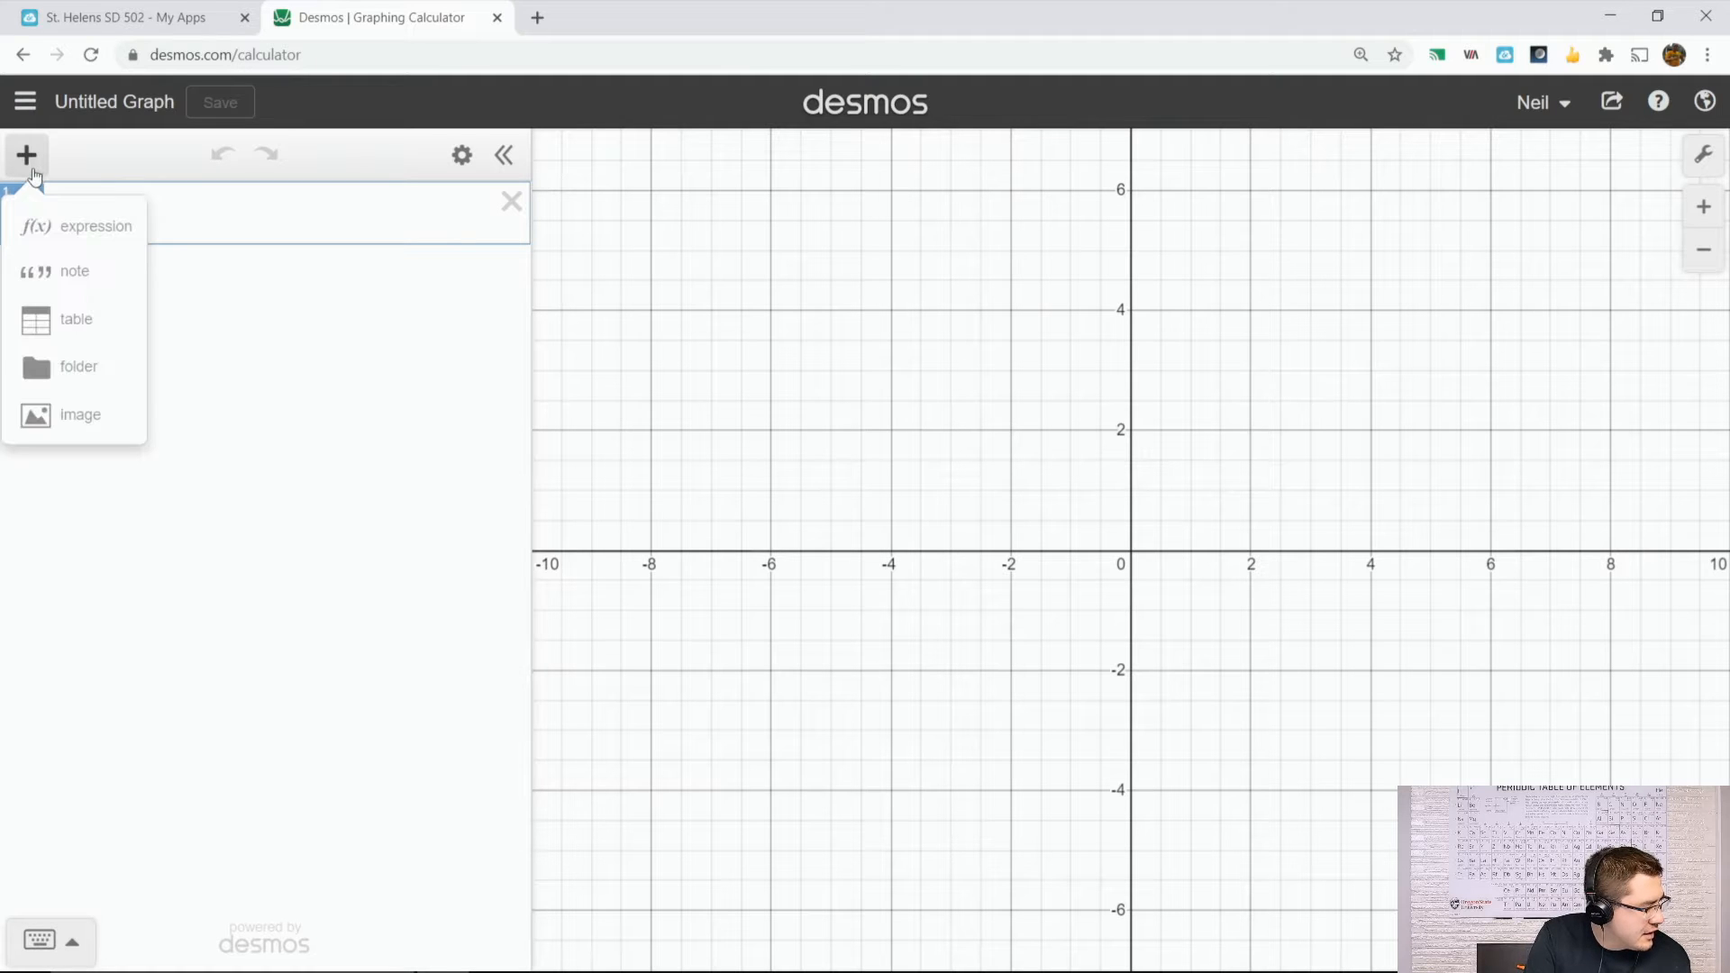
pyautogui.click(72, 321)
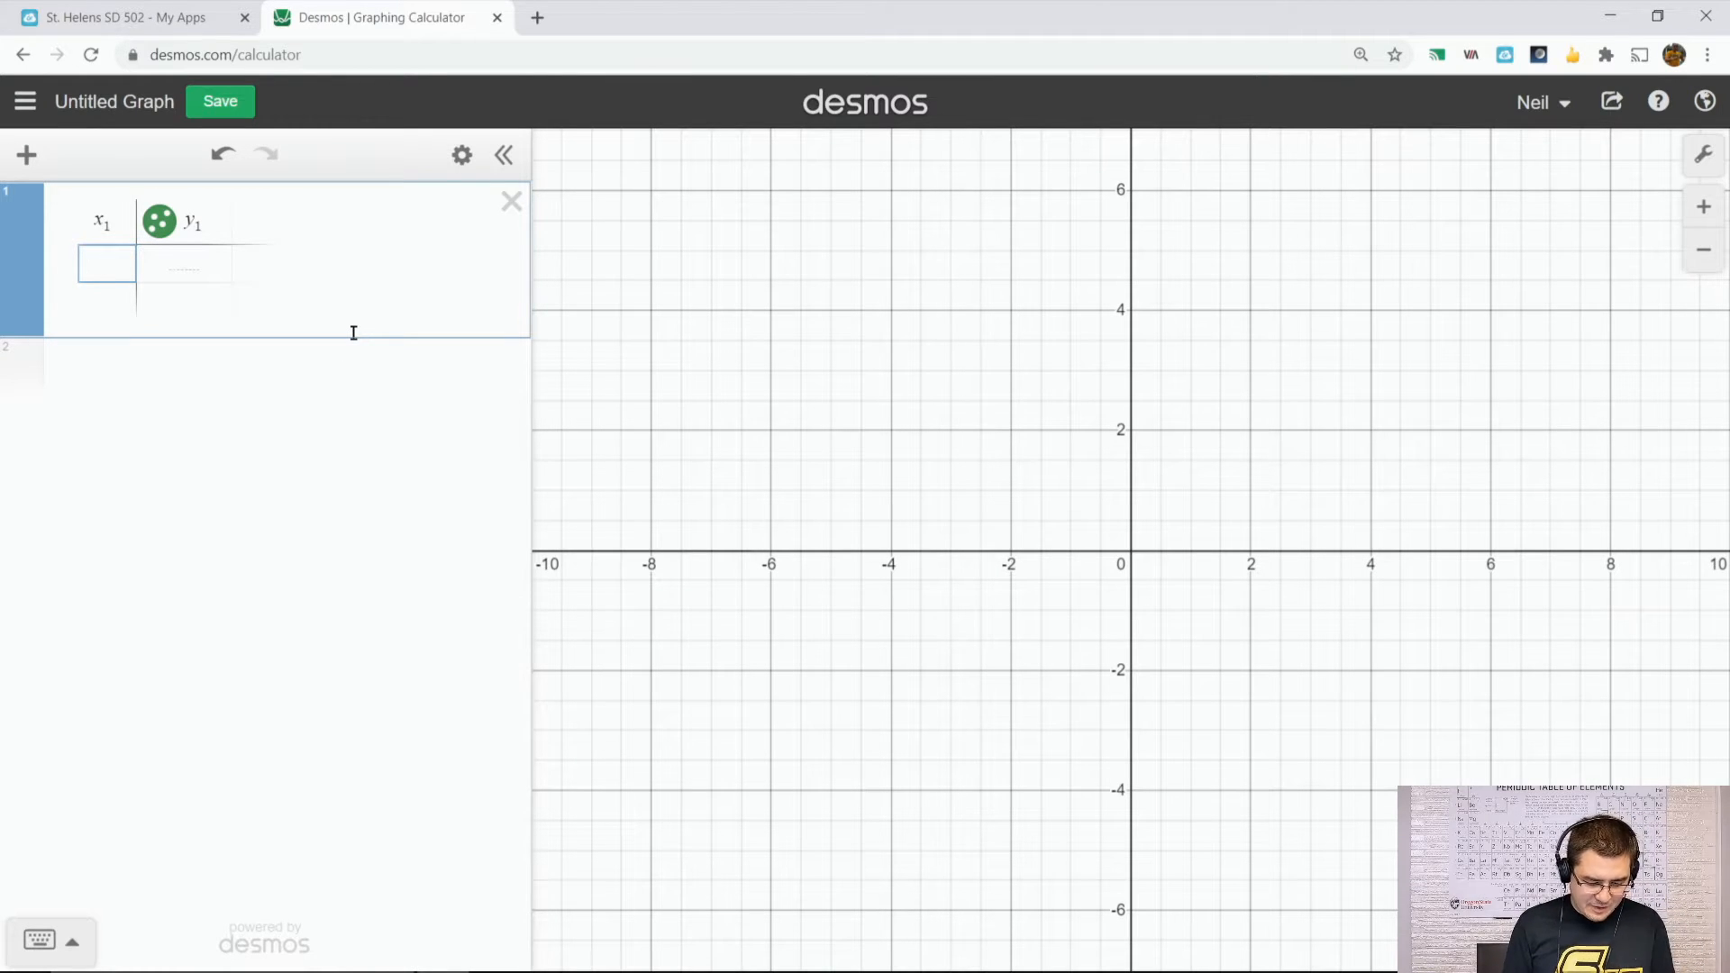
# - Enter 0, 1, 2, 3 and 4 in the first five rows of the x1 column
pyautogui.write('0')
pyautogui.press('Return')
pyautogui.write('1')
pyautogui.press('Return')
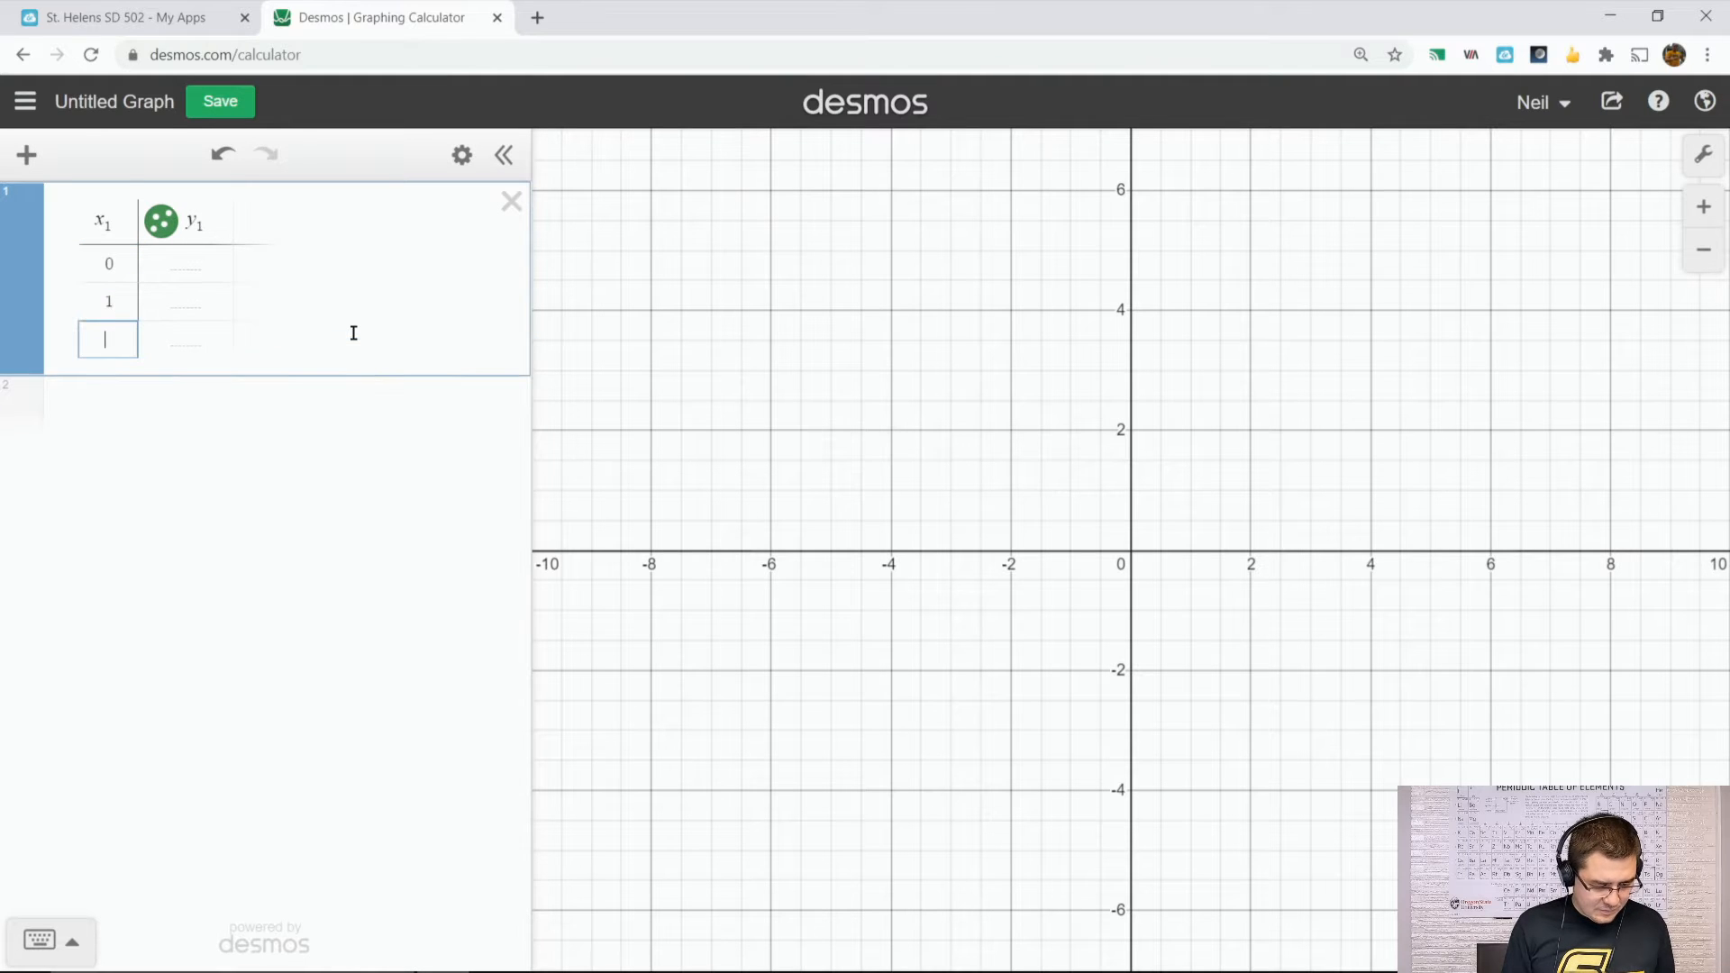
pyautogui.write('2')
pyautogui.press('Return')
pyautogui.write('3')
pyautogui.press('Return')
pyautogui.write('34')
pyautogui.press('Return')
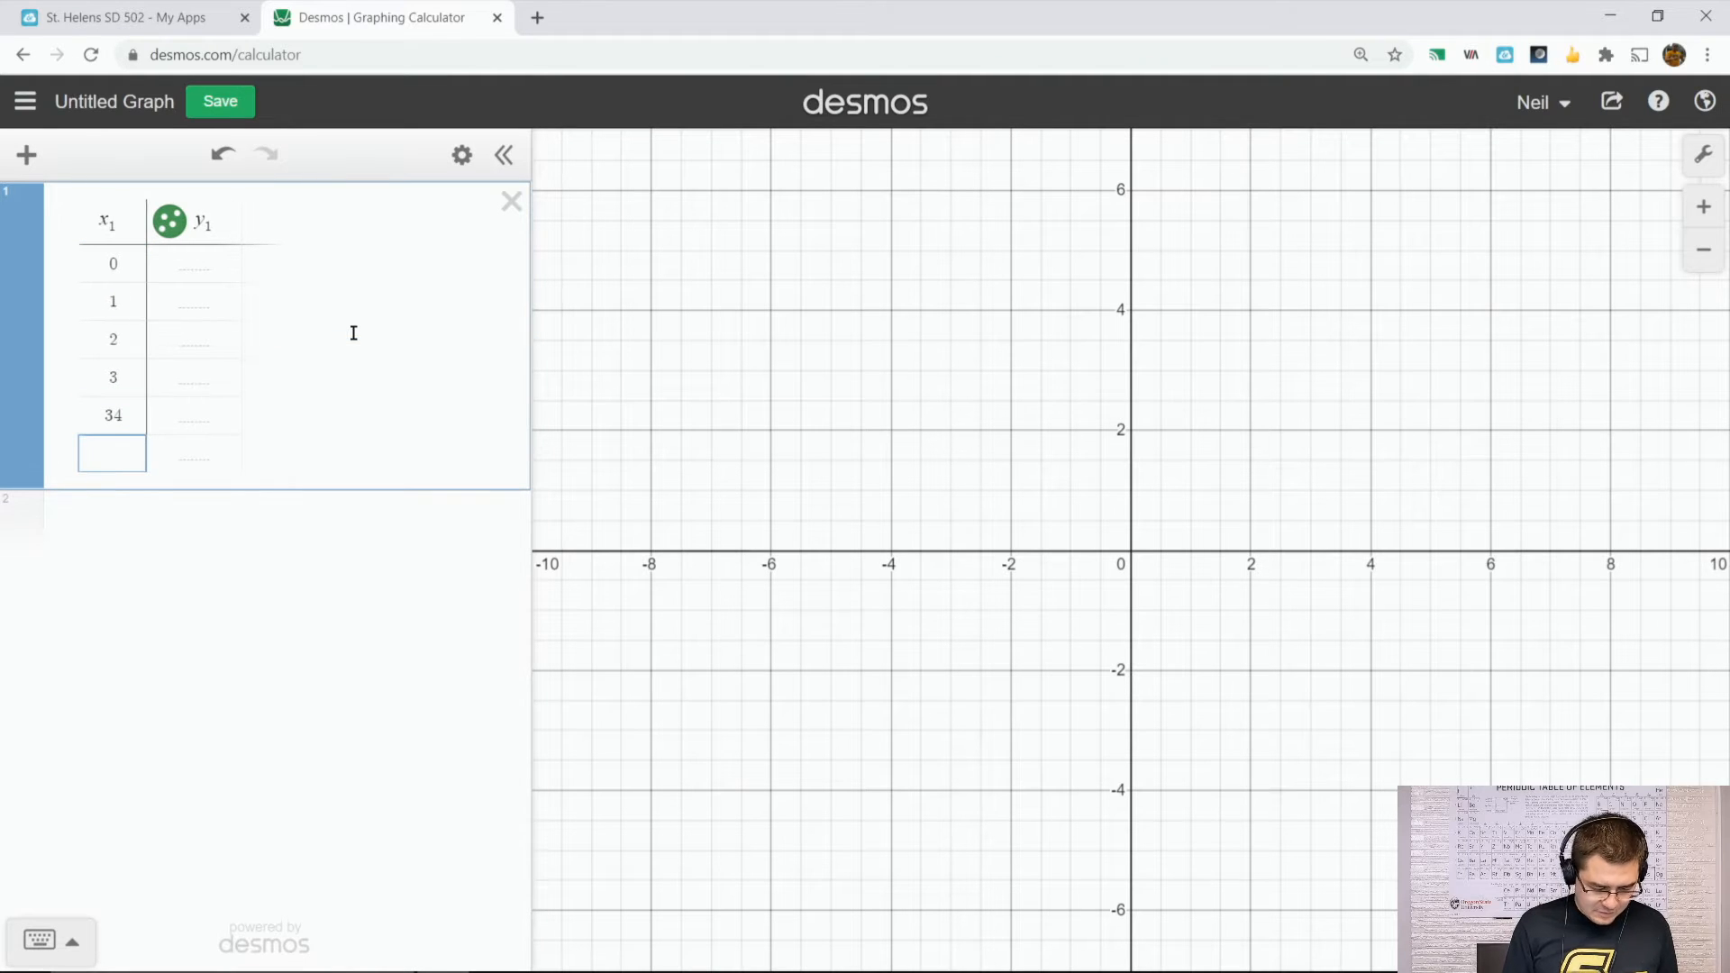
pyautogui.press('BackSpace')
pyautogui.press('BackSpace')
pyautogui.press('BackSpace')
pyautogui.write('4')
pyautogui.press('Return')
# - Complete the x1 column with the values 5, 8, 10 and 20
pyautogui.write('5')
pyautogui.press('Return')
pyautogui.write('6')
pyautogui.press('Return')
pyautogui.write('7')
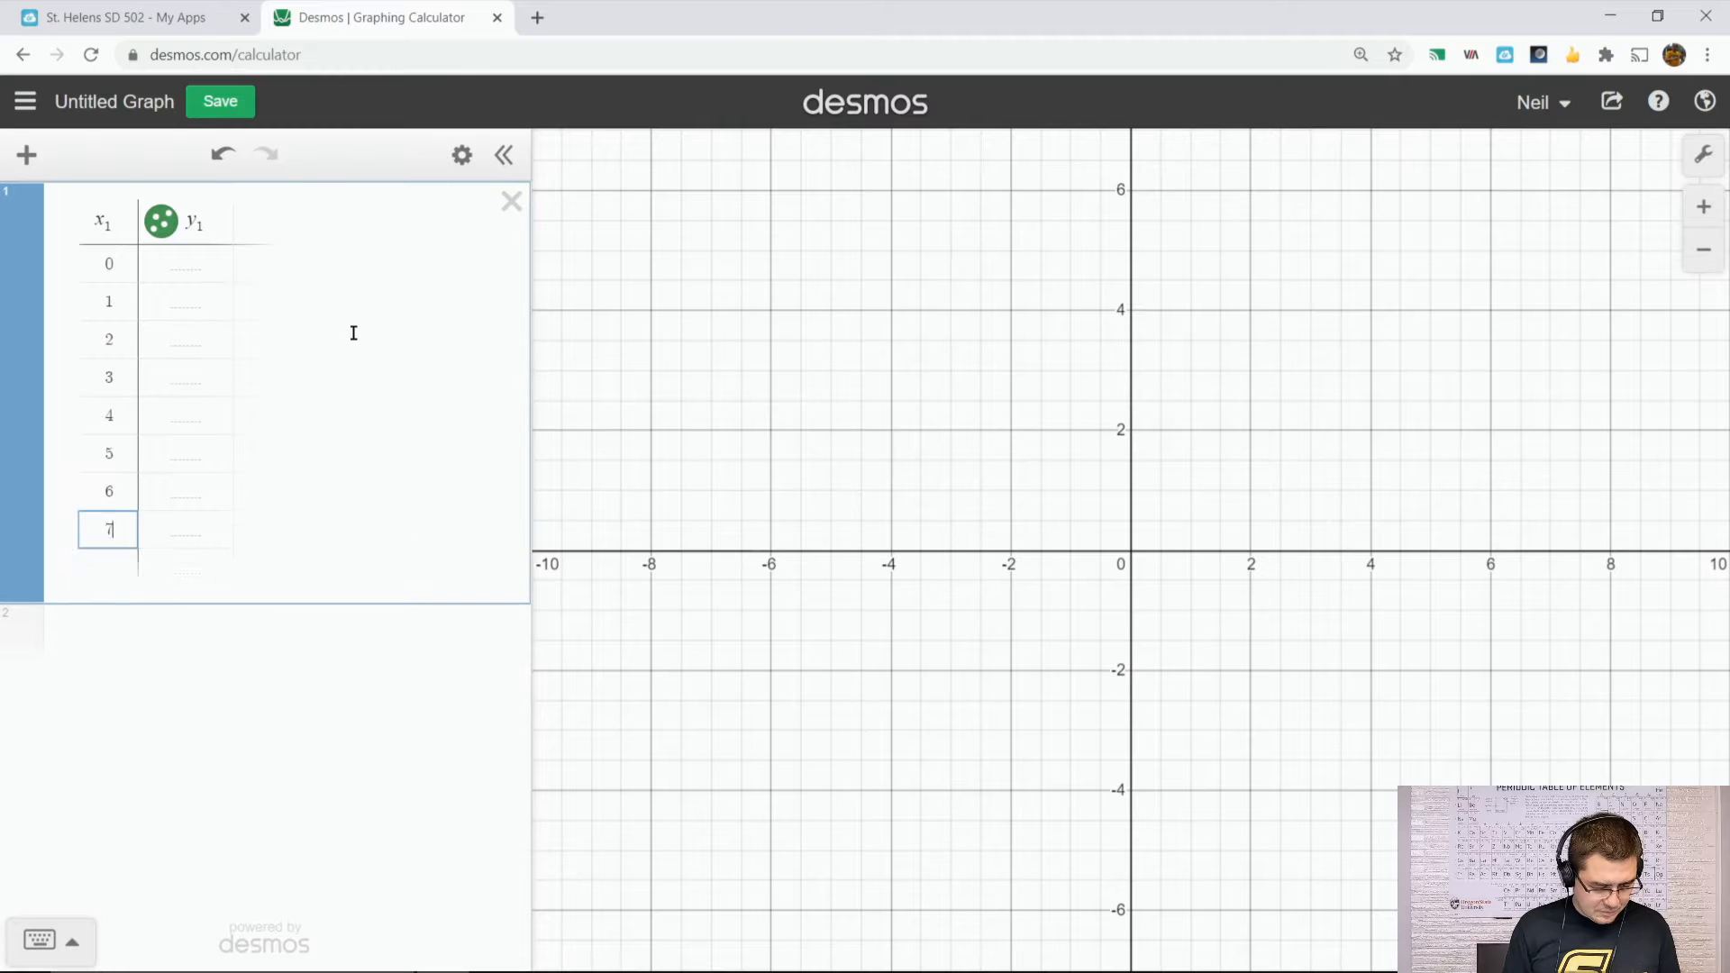
pyautogui.press('Return')
pyautogui.press('Up')
pyautogui.press('Up')
pyautogui.press('Up')
pyautogui.press('Down')
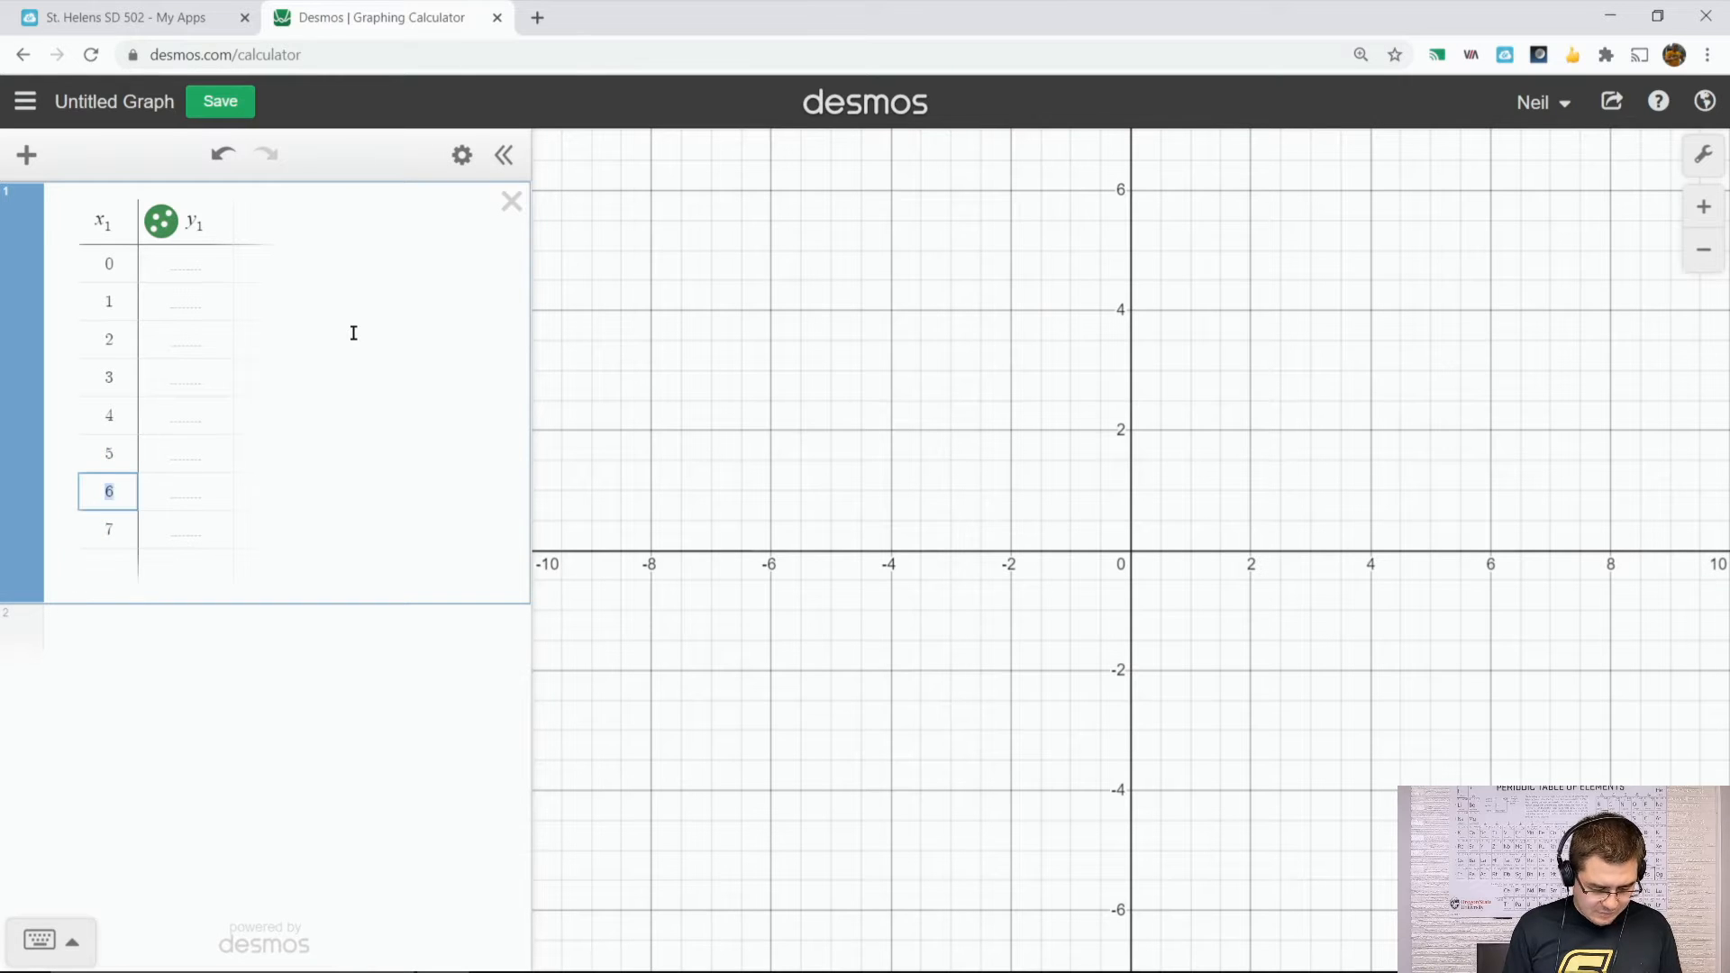
pyautogui.write('8')
pyautogui.press('Down')
pyautogui.write('10')
pyautogui.press('Return')
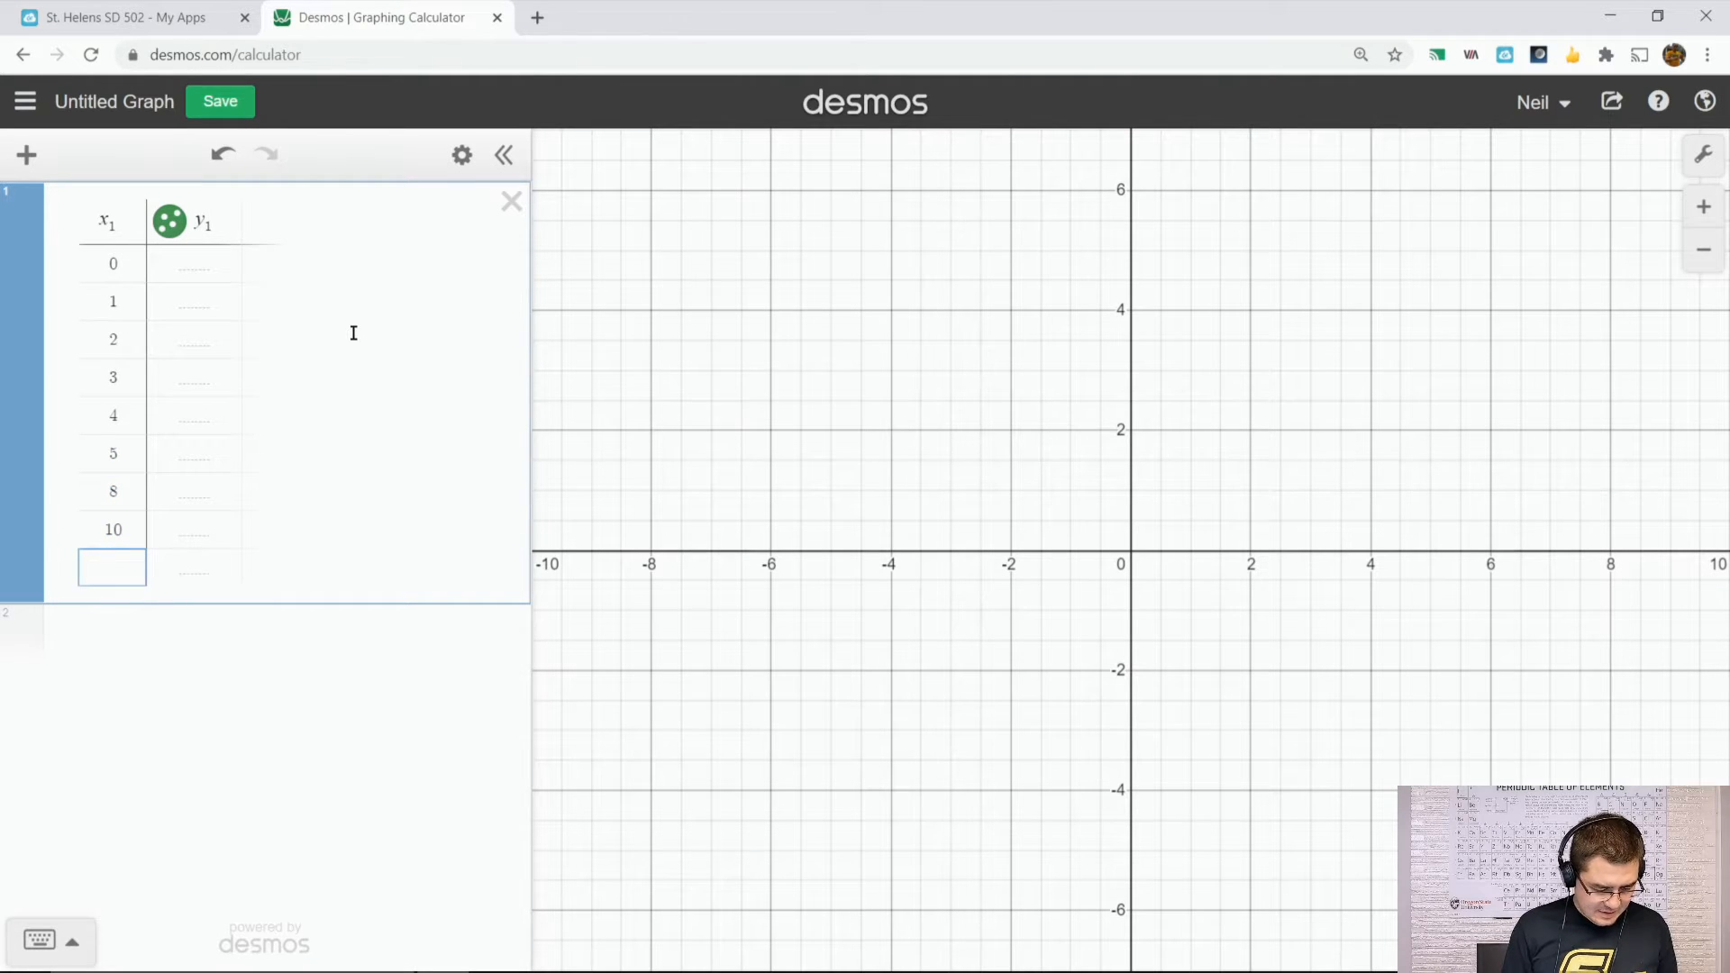
pyautogui.write('20')
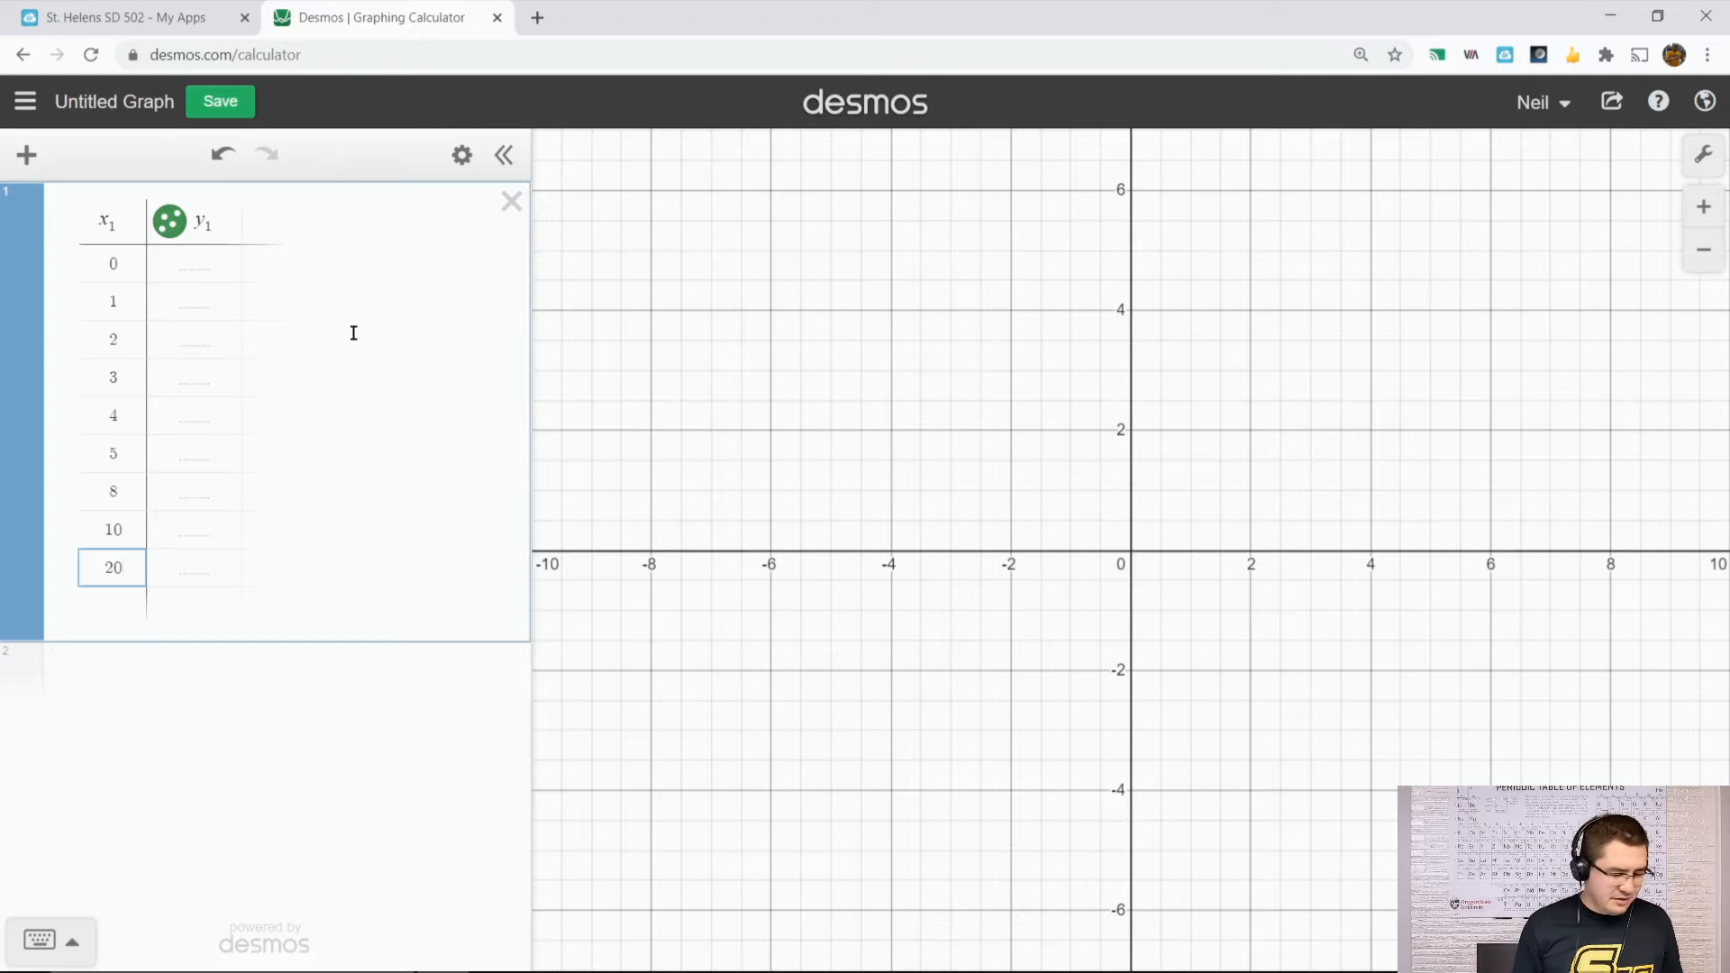
# - Turn on Projector Mode for the graph and select the y1 cell in the x1 = 0 row
pyautogui.click(1706, 156)
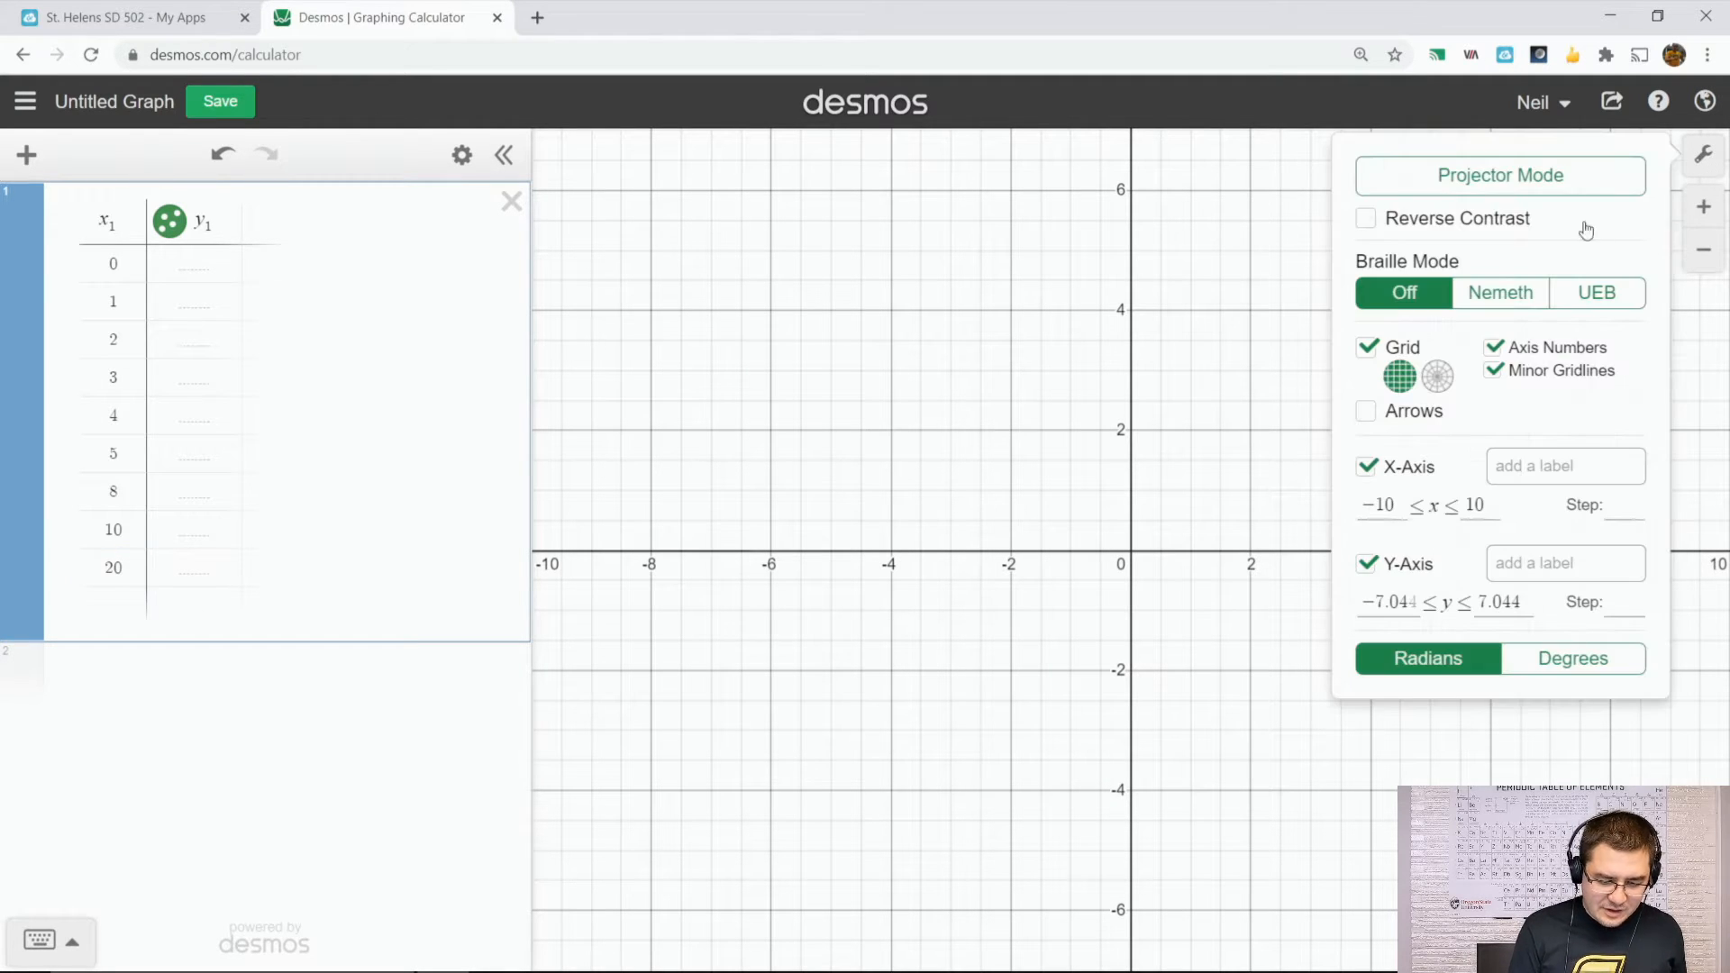
pyautogui.click(1542, 176)
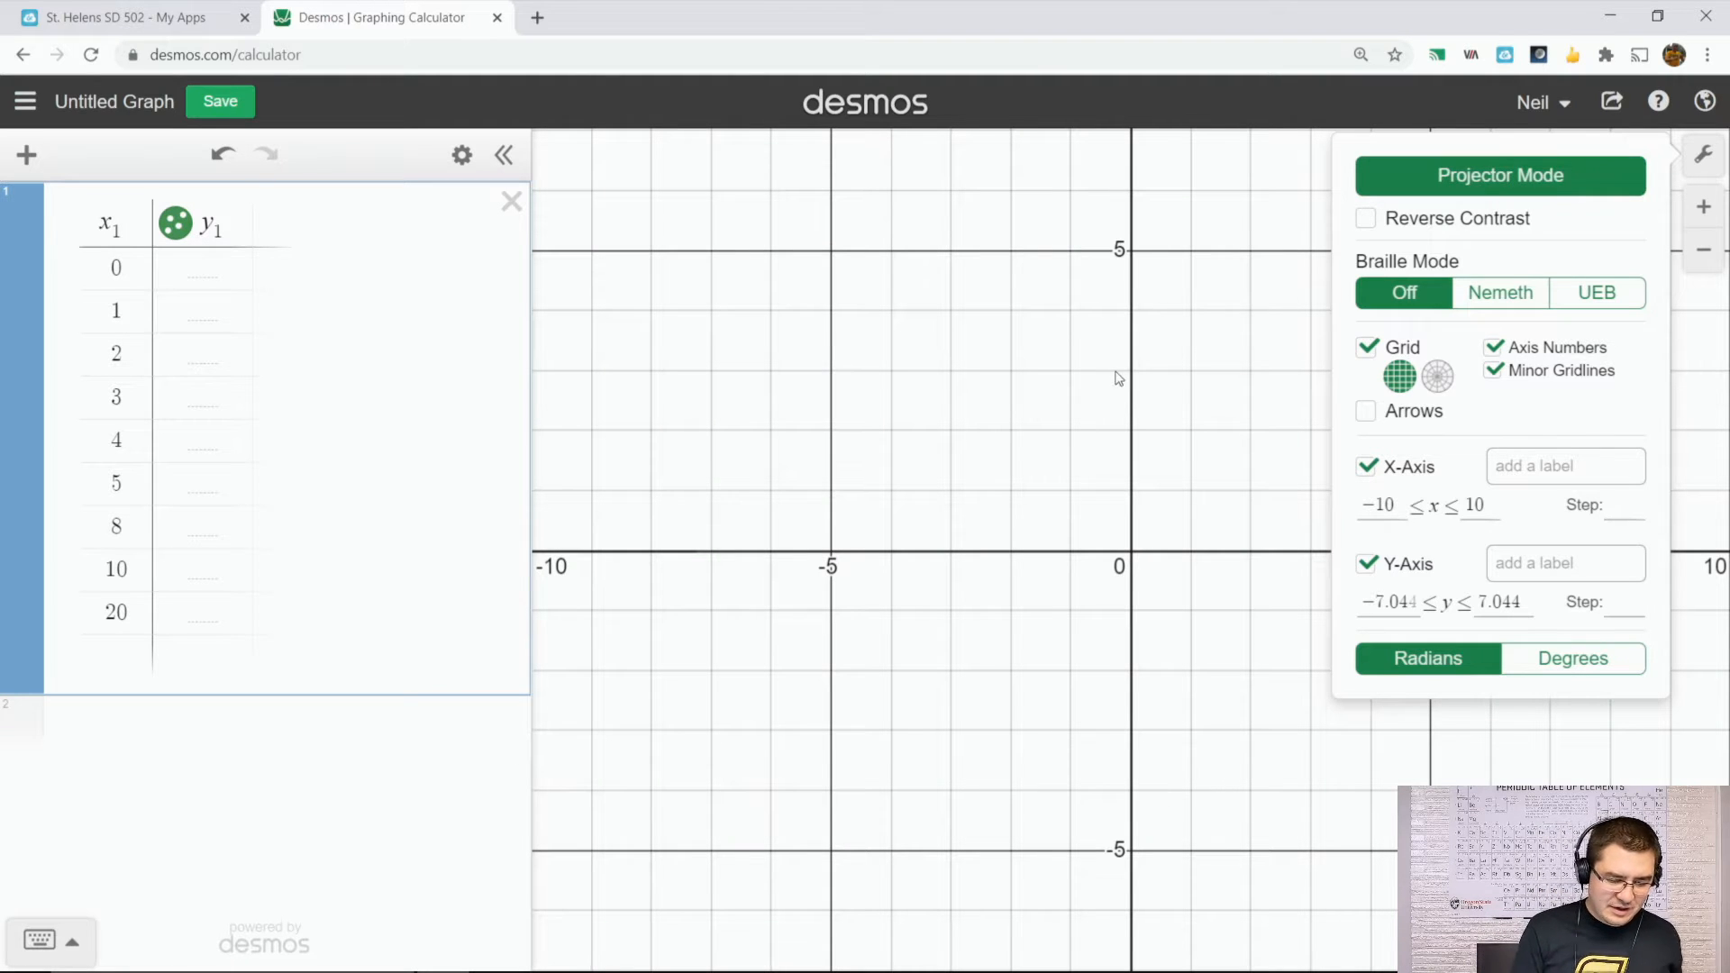
pyautogui.moveTo(1117, 375); pyautogui.dragTo(667, 669)
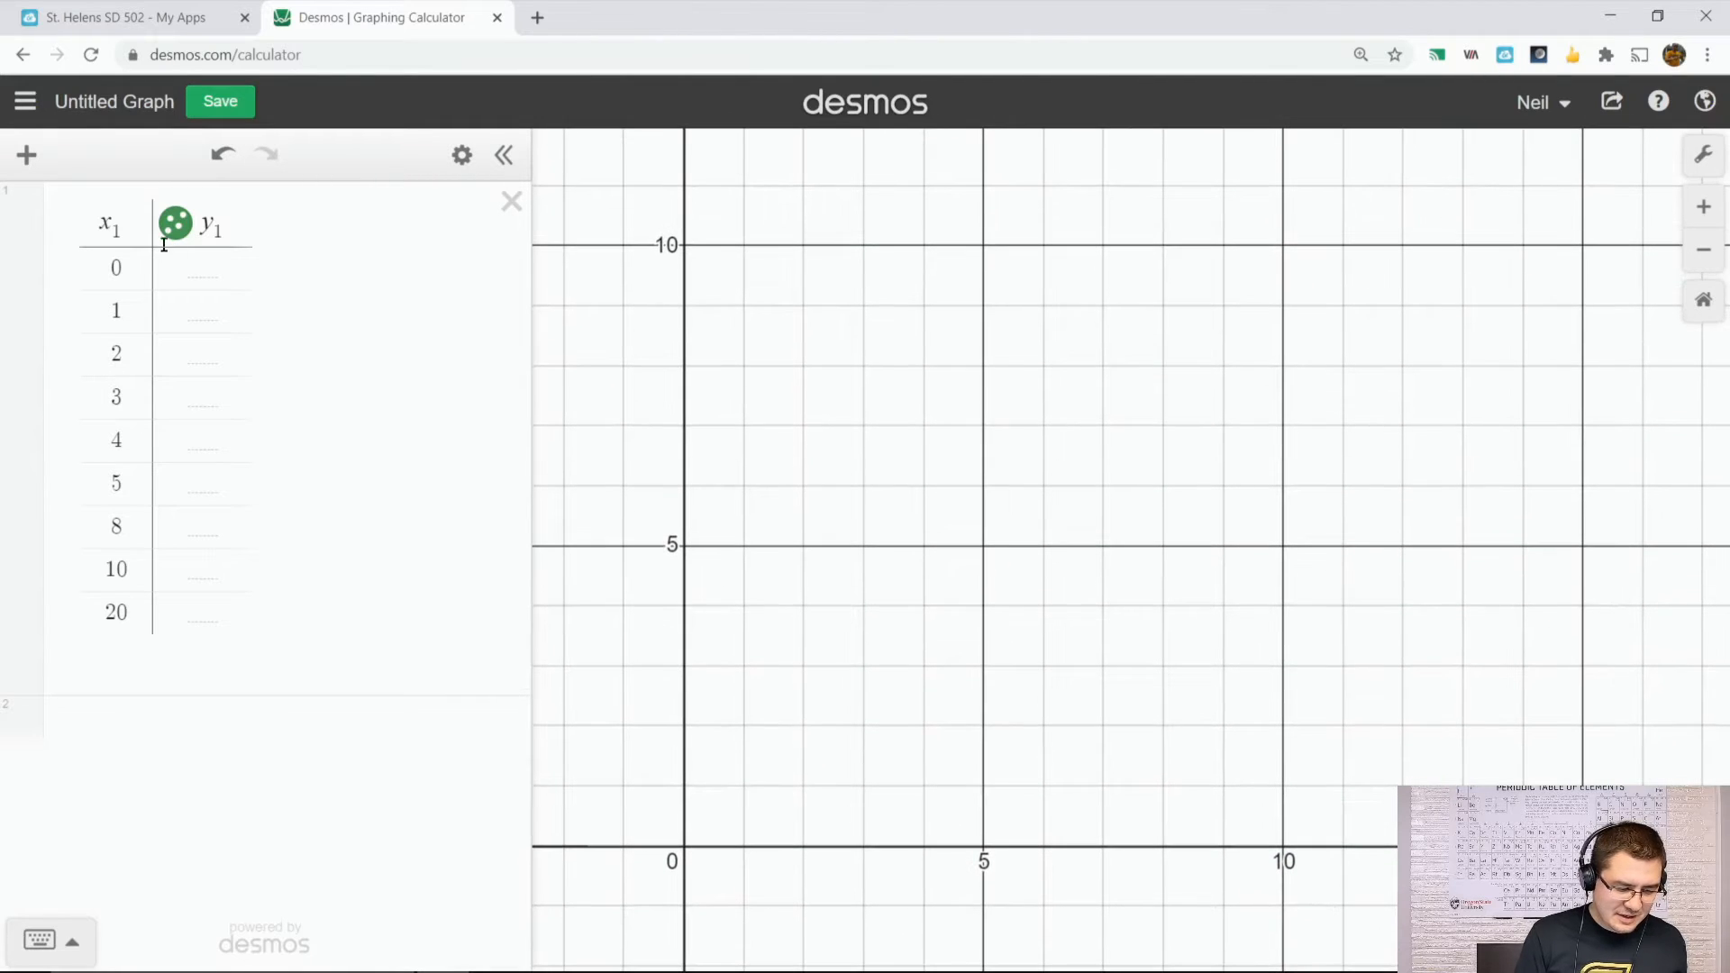
pyautogui.click(204, 267)
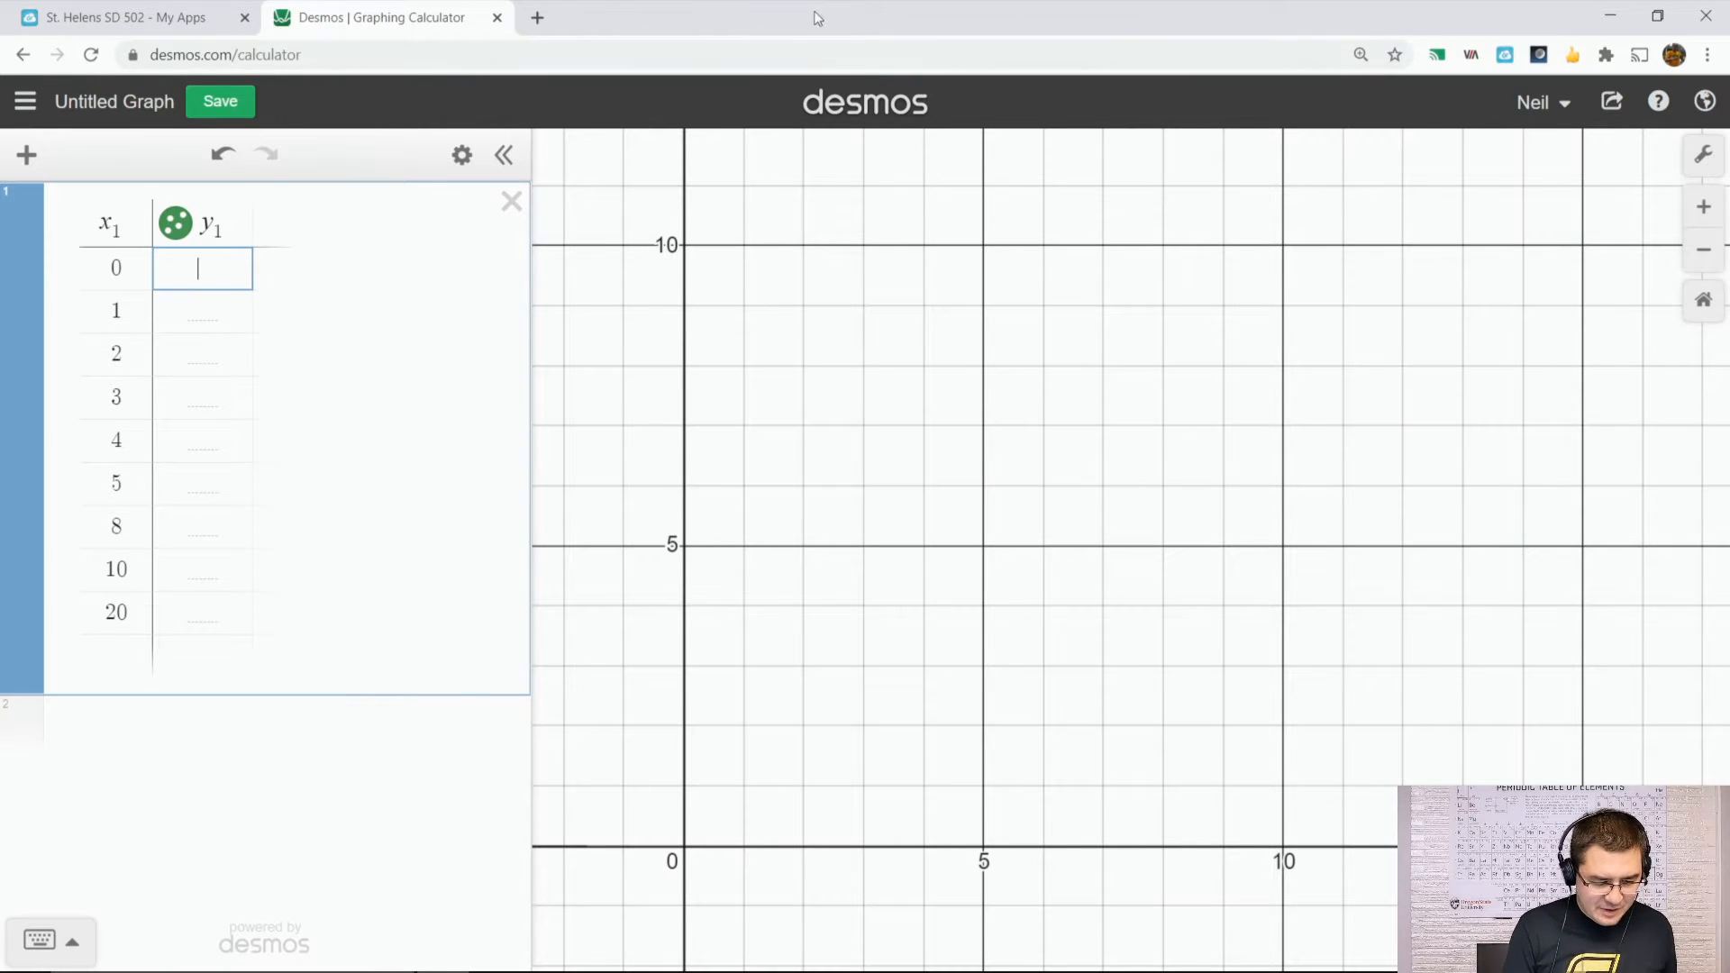
# - Shrink the maximized browser to a floating window and close the desmos-graph (1).png image in Photos
pyautogui.moveTo(820, 18); pyautogui.dragTo(883, 60)
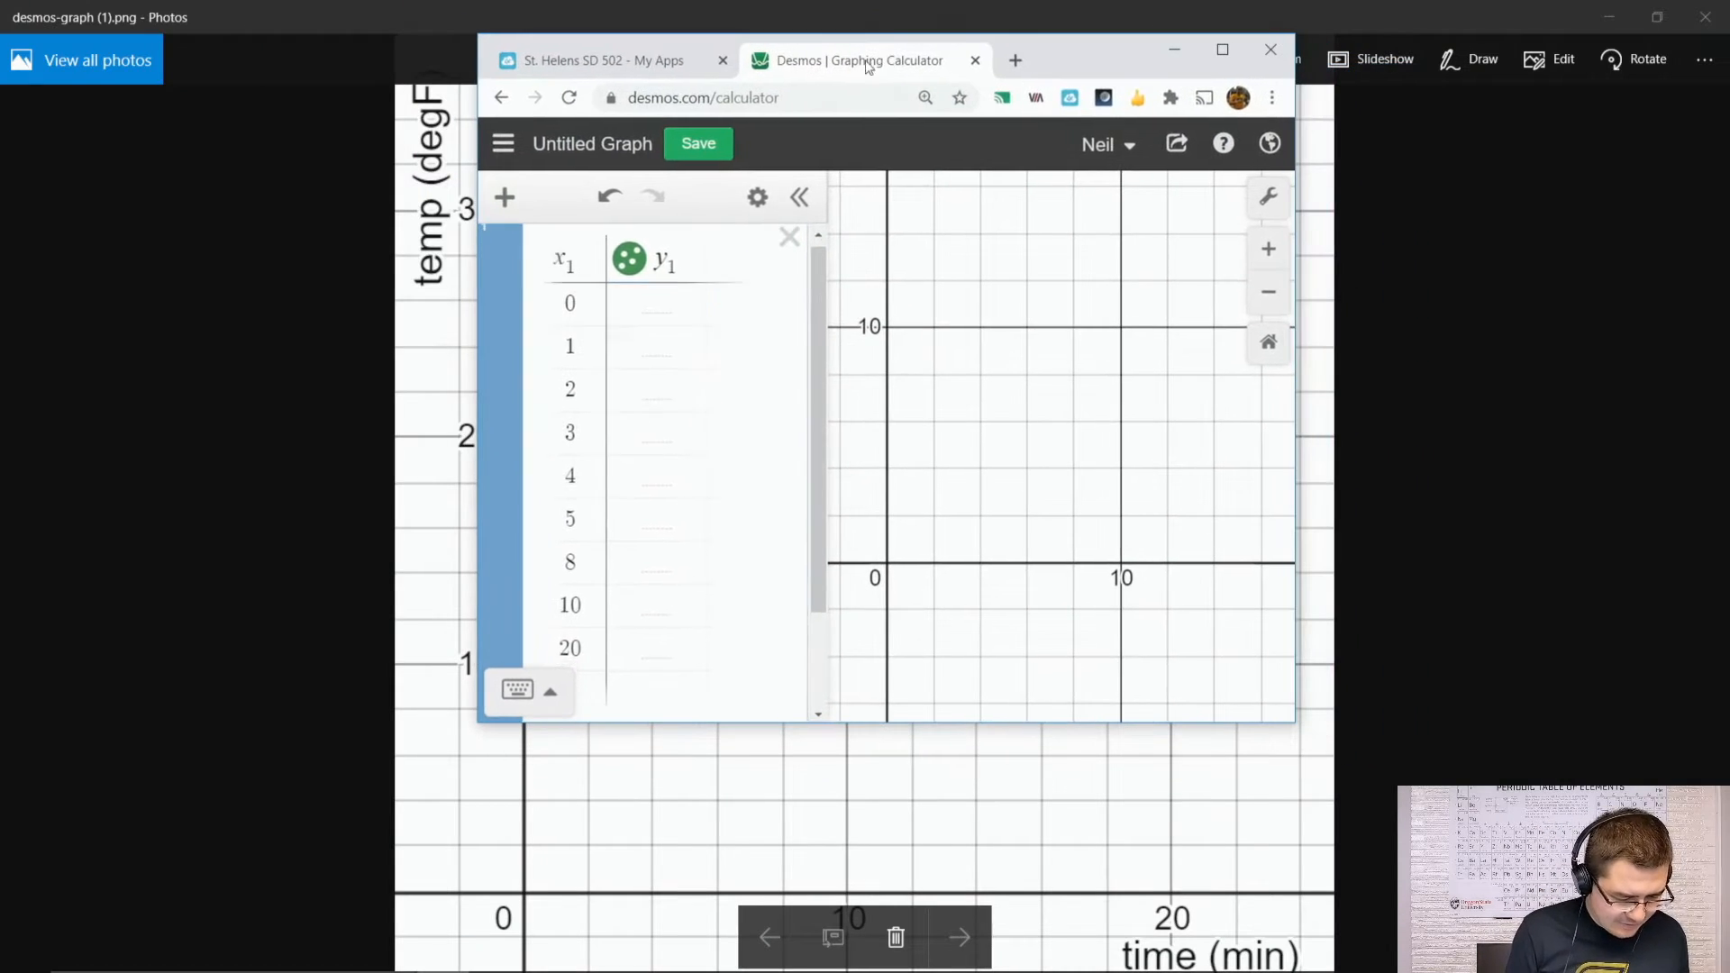
pyautogui.click(1706, 18)
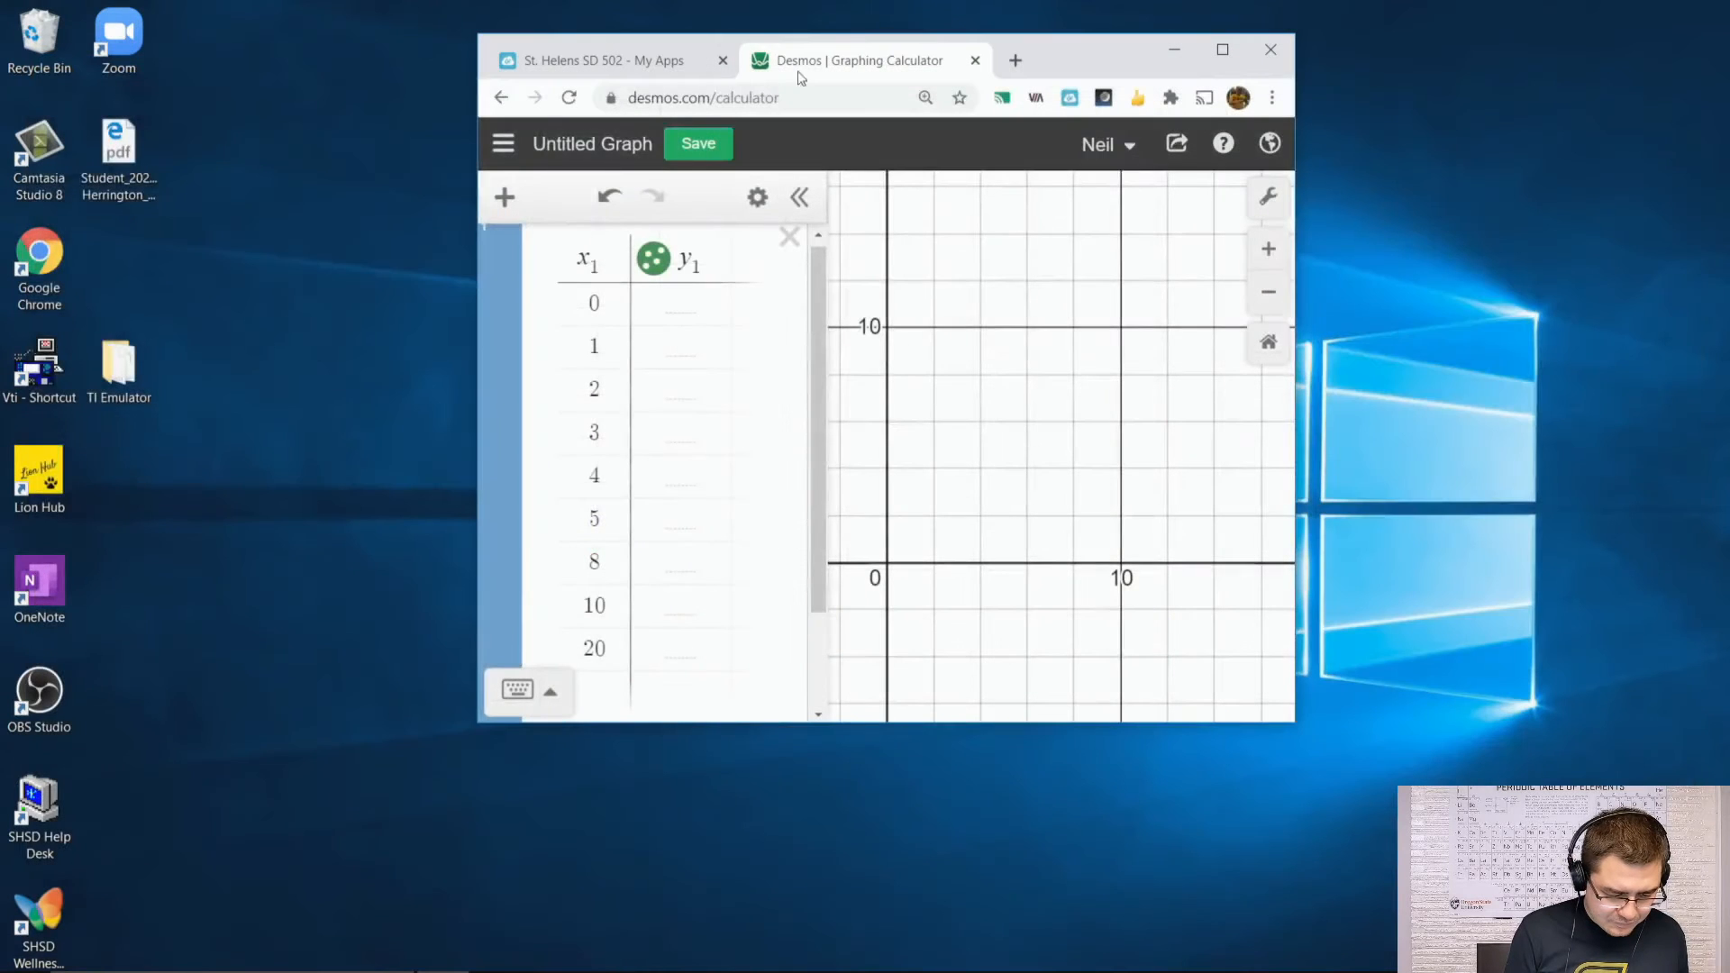
pyautogui.moveTo(1092, 59); pyautogui.dragTo(1170, 84)
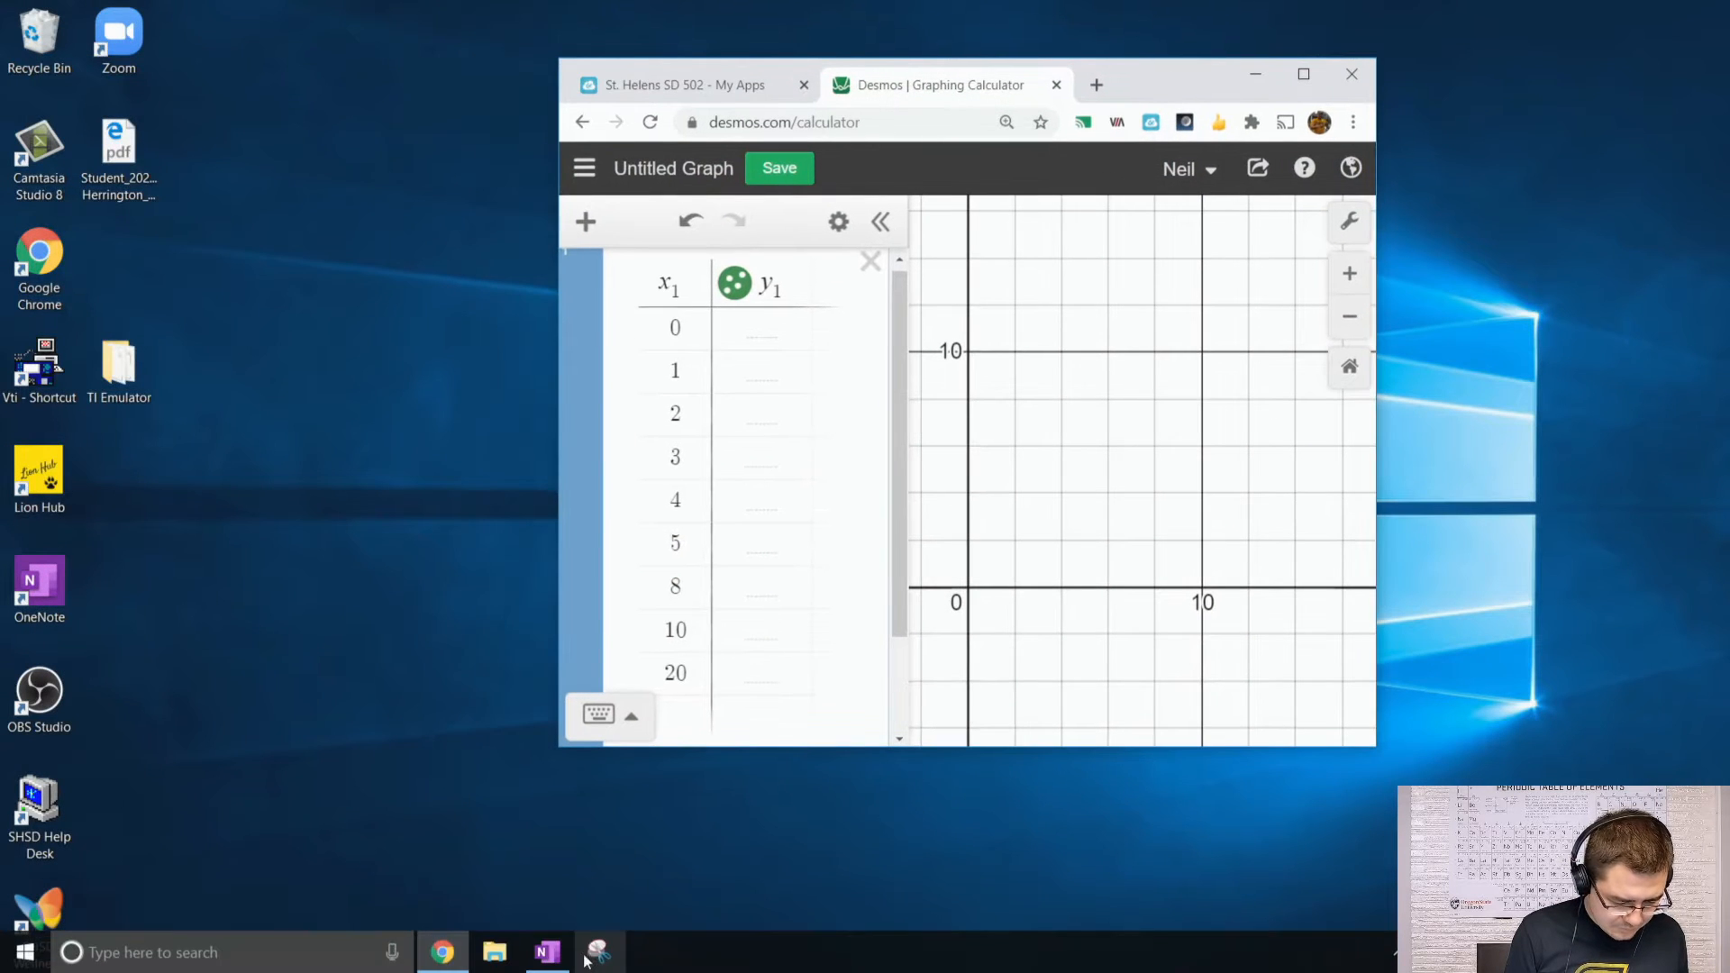
# - Bring up the OneNote page with the handwritten data, restore it to a window and arrange it side by side with the browser
pyautogui.click(591, 958)
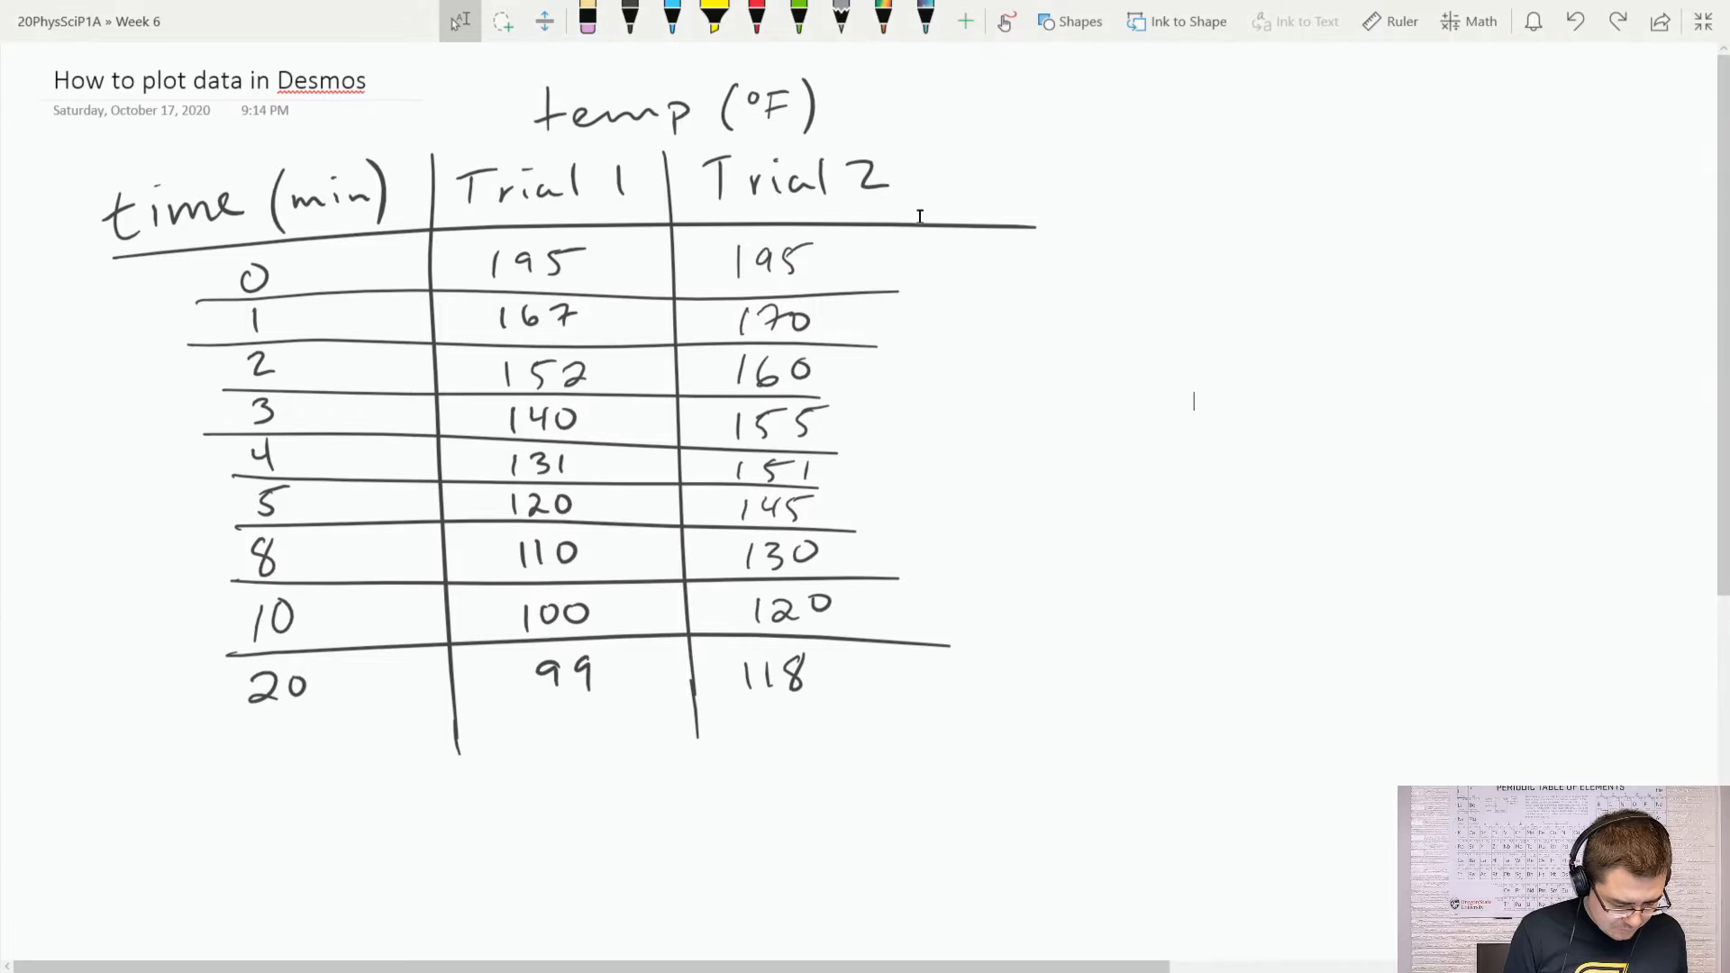
pyautogui.hotkey('alt', 'Tab')
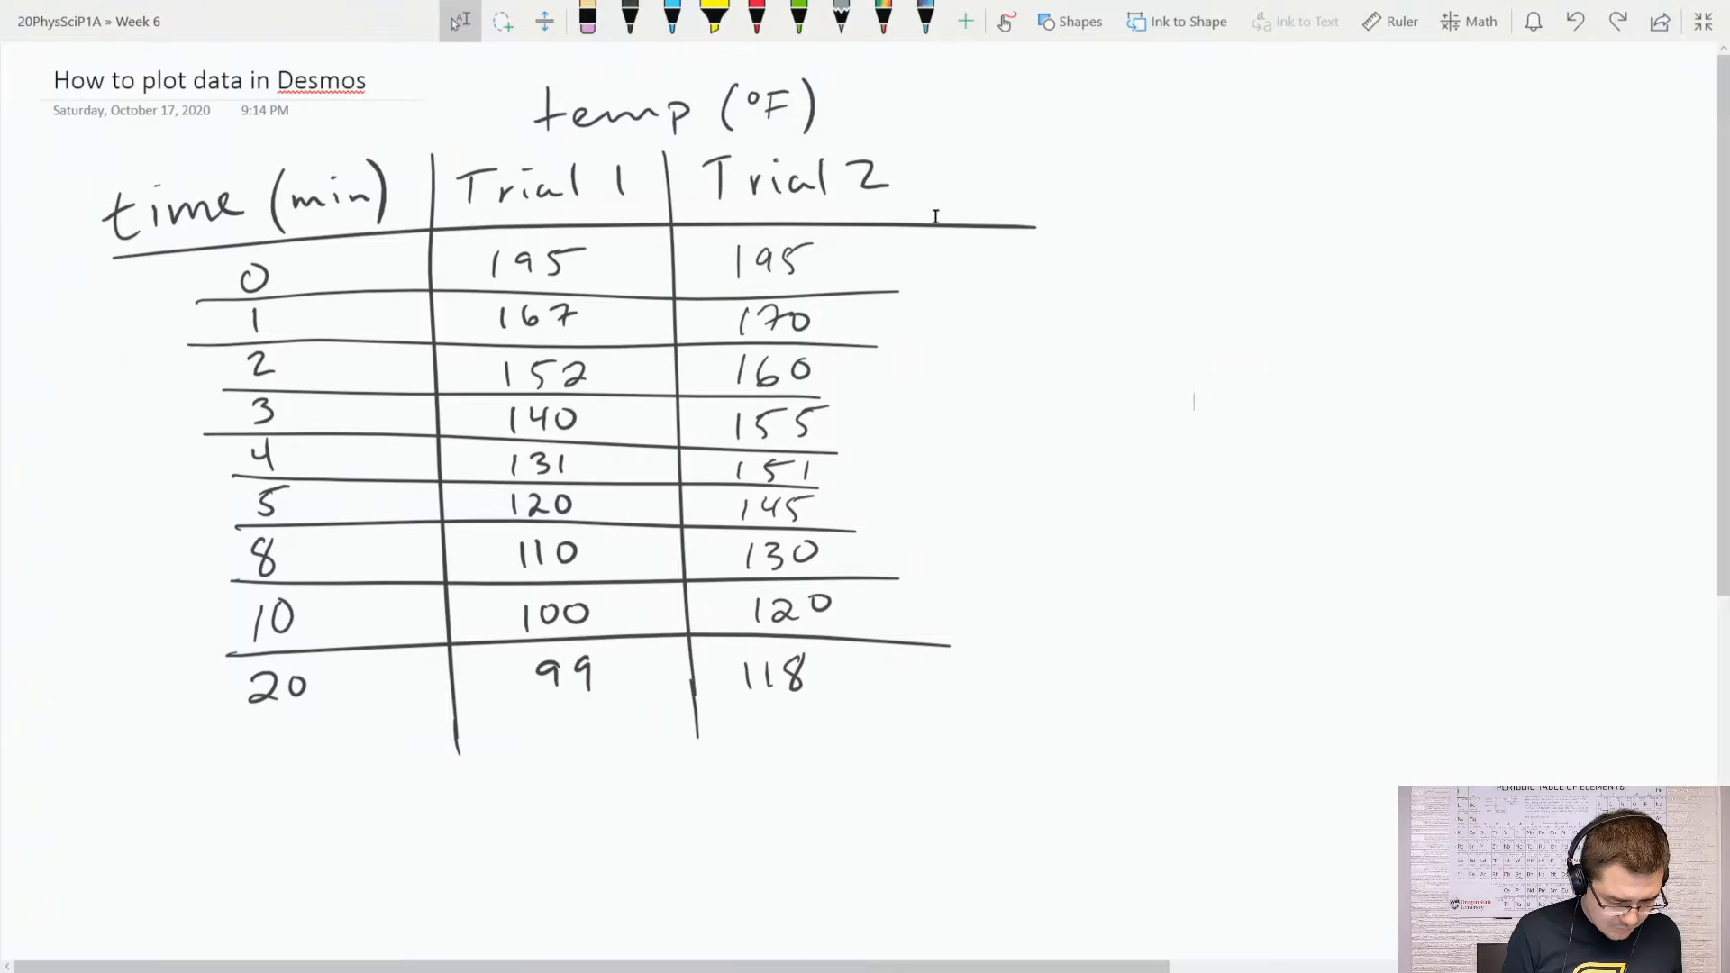
pyautogui.hotkey('alt', 'Tab')
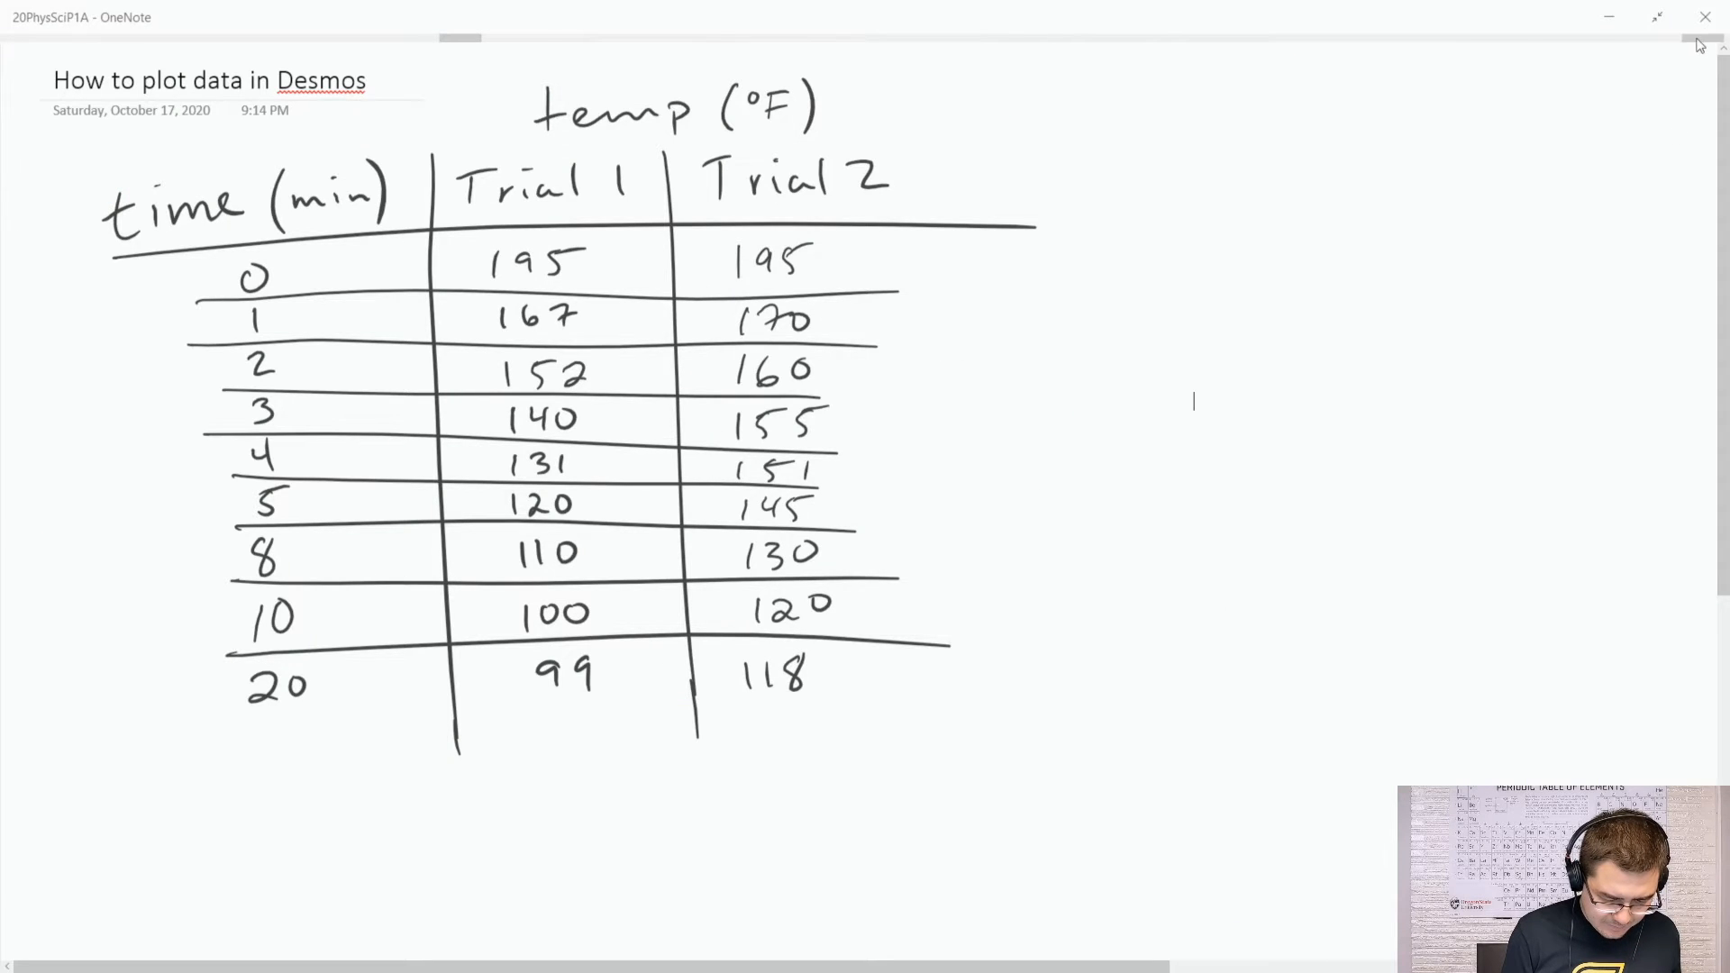
pyautogui.click(1696, 38)
pyautogui.moveTo(1289, 25); pyautogui.dragTo(503, 40)
pyautogui.moveTo(1215, 72); pyautogui.dragTo(1527, 57)
# - Enter the Trial 1 temperatures 195, 167, 152 and 140 in the y1 column for times 0 to 3
pyautogui.click(1114, 303)
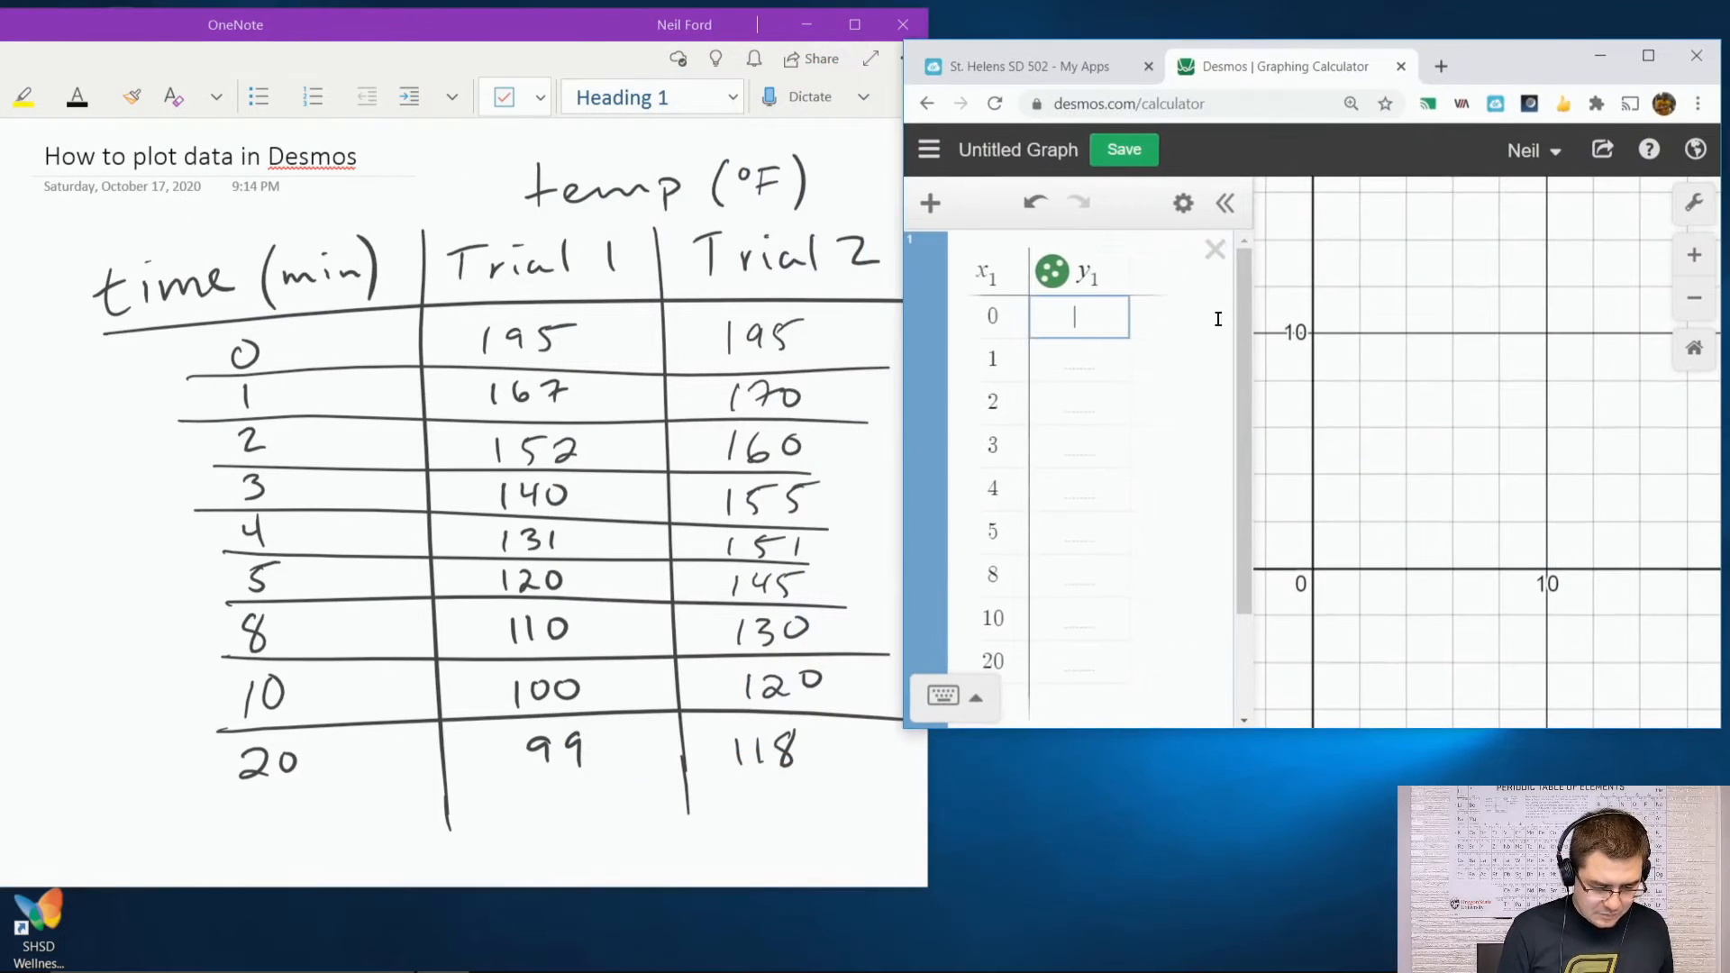
pyautogui.write('195')
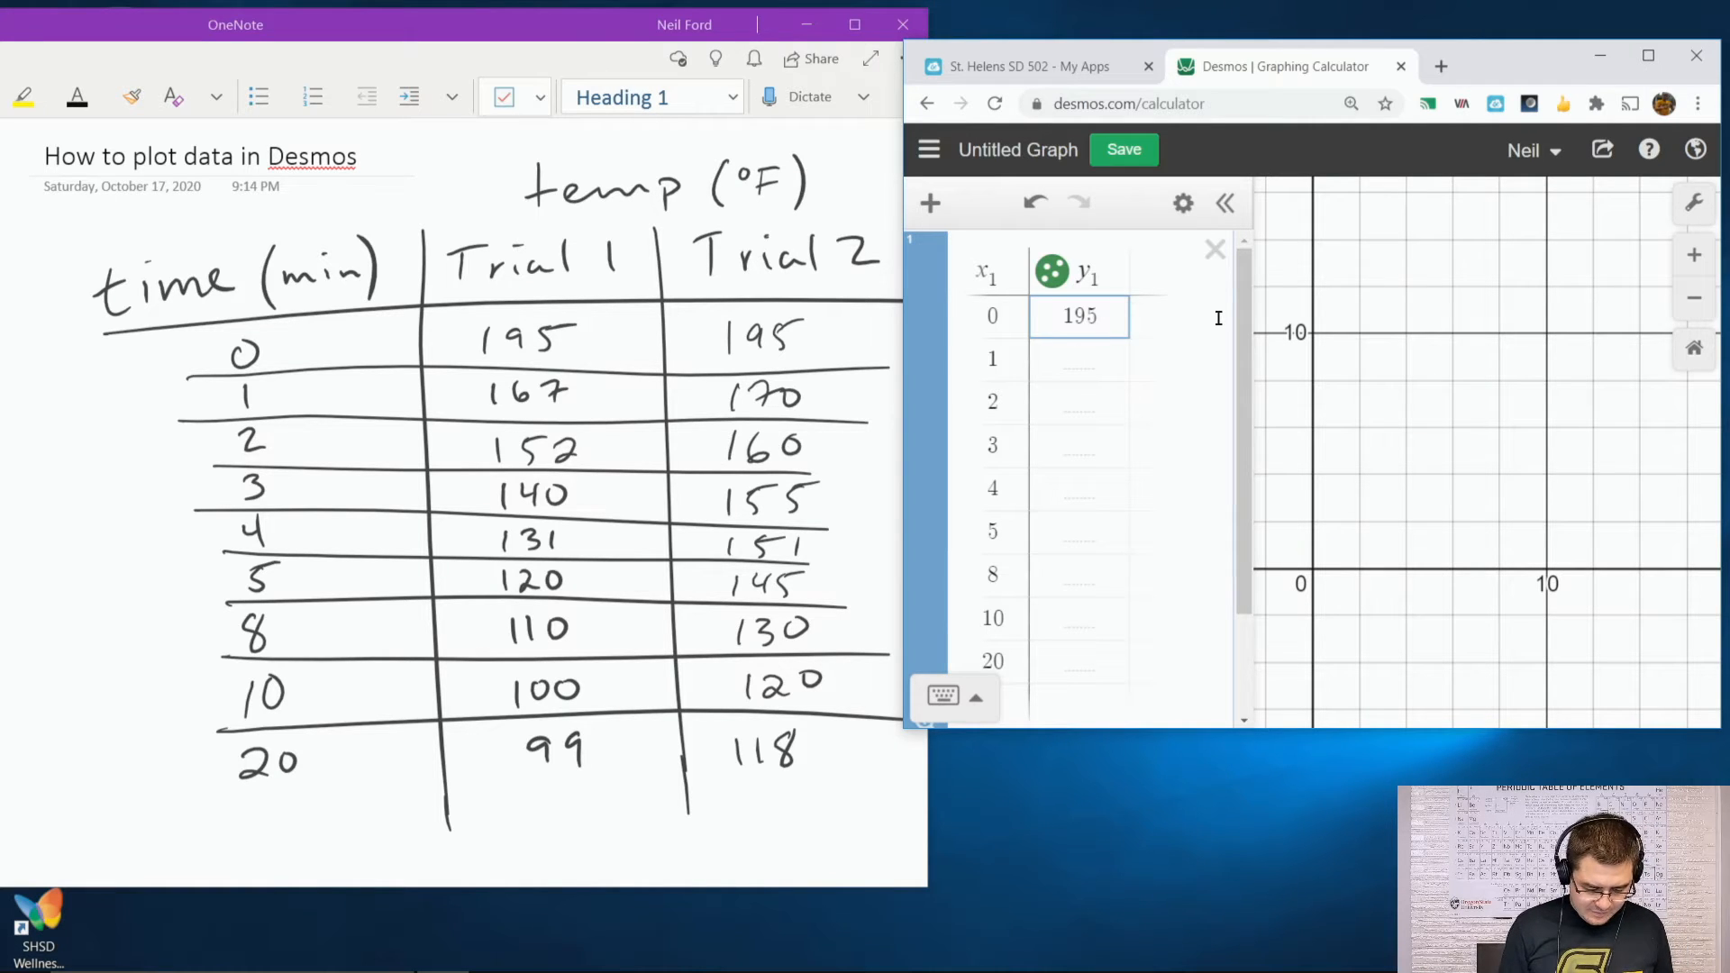
pyautogui.press('Return')
pyautogui.write('167')
pyautogui.press('Return')
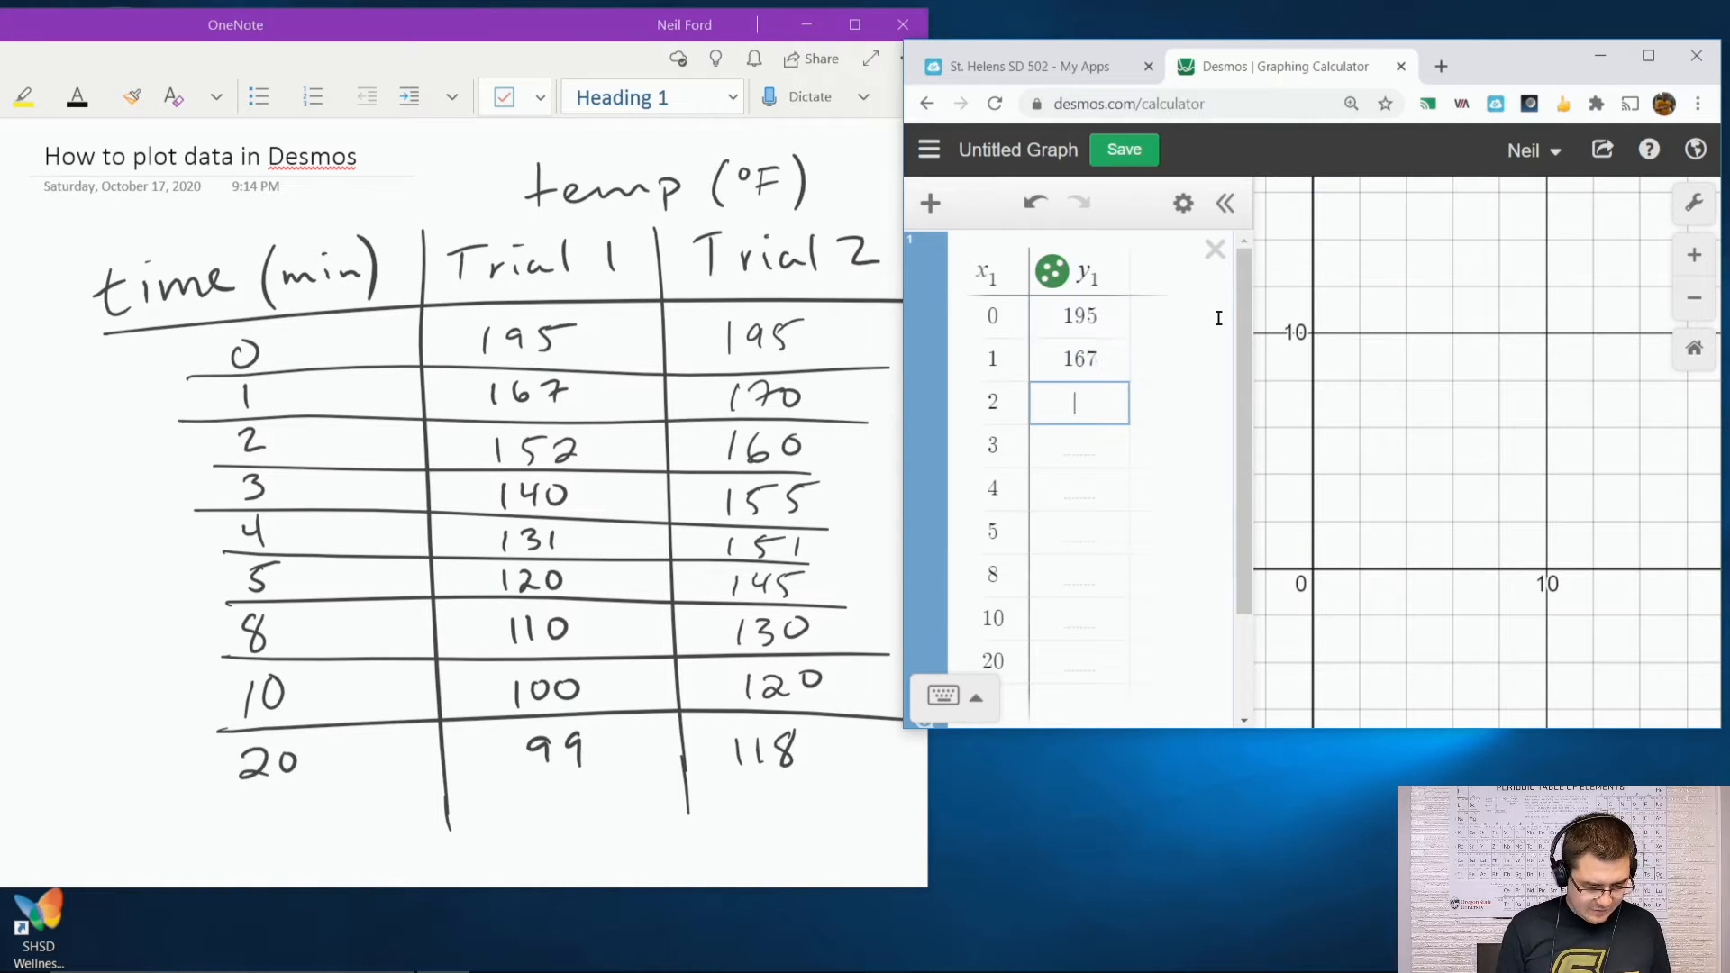
pyautogui.write('152')
pyautogui.press('Return')
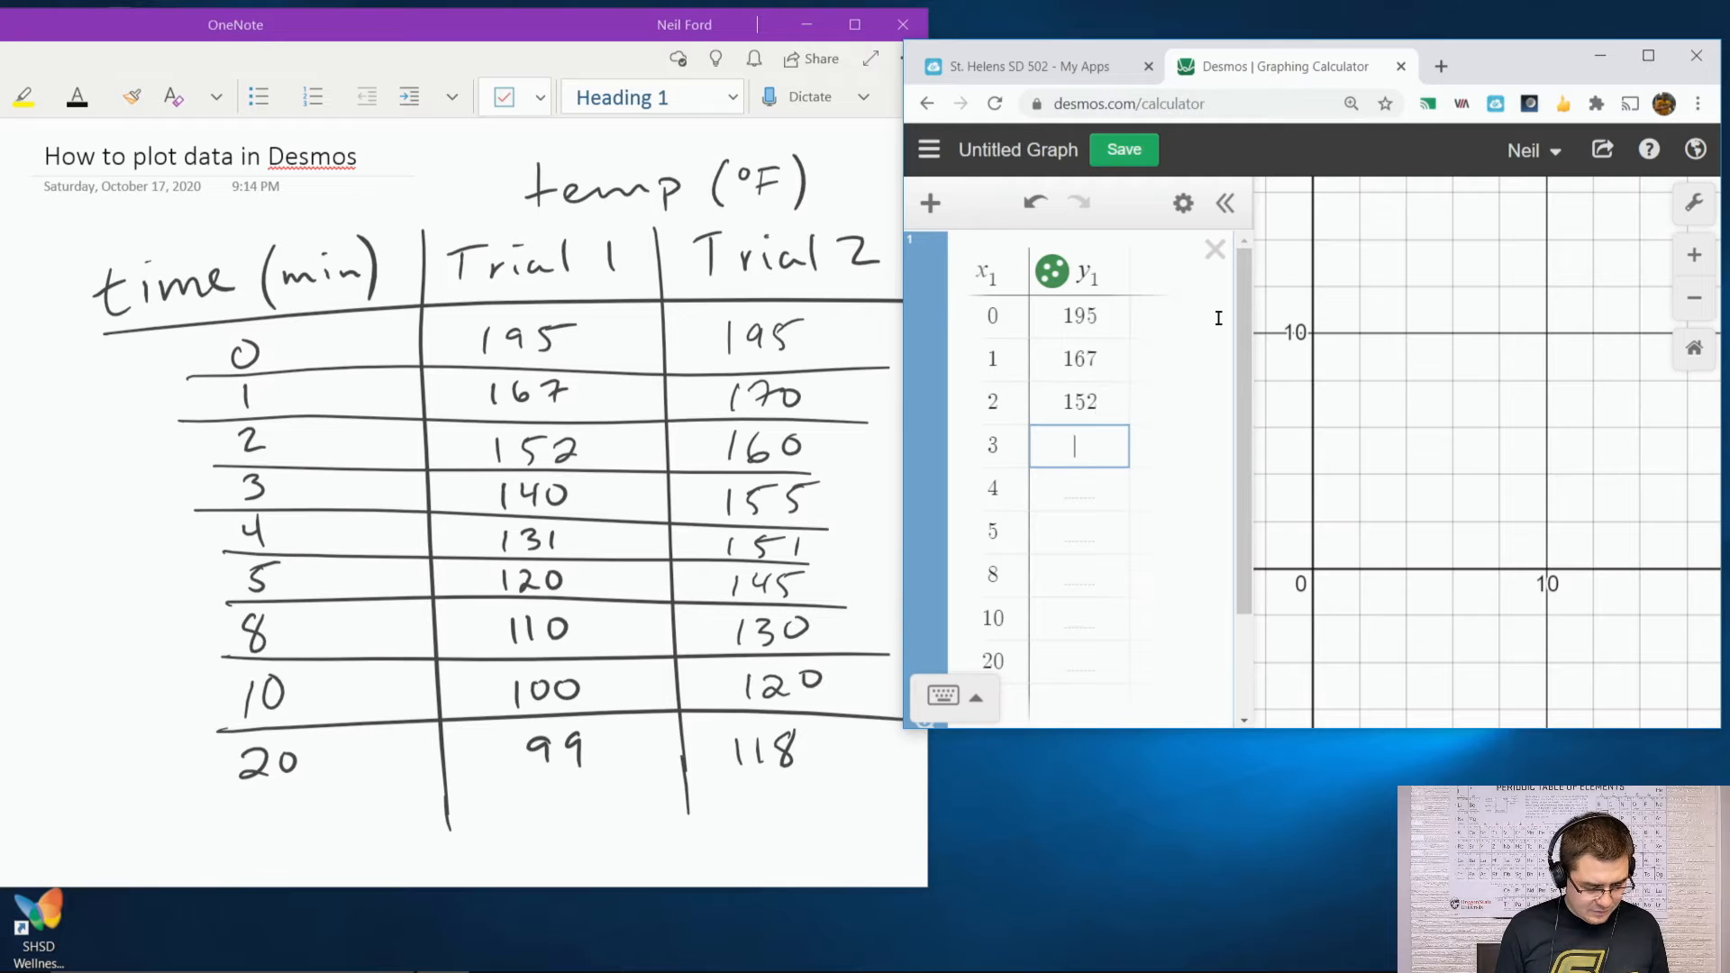
pyautogui.write('140')
pyautogui.press('Return')
# - Enter the Trial 1 temperatures 131, 120, 110, 100 and 99 in y1 for times 4, 5, 8, 10 and 20
pyautogui.write('131')
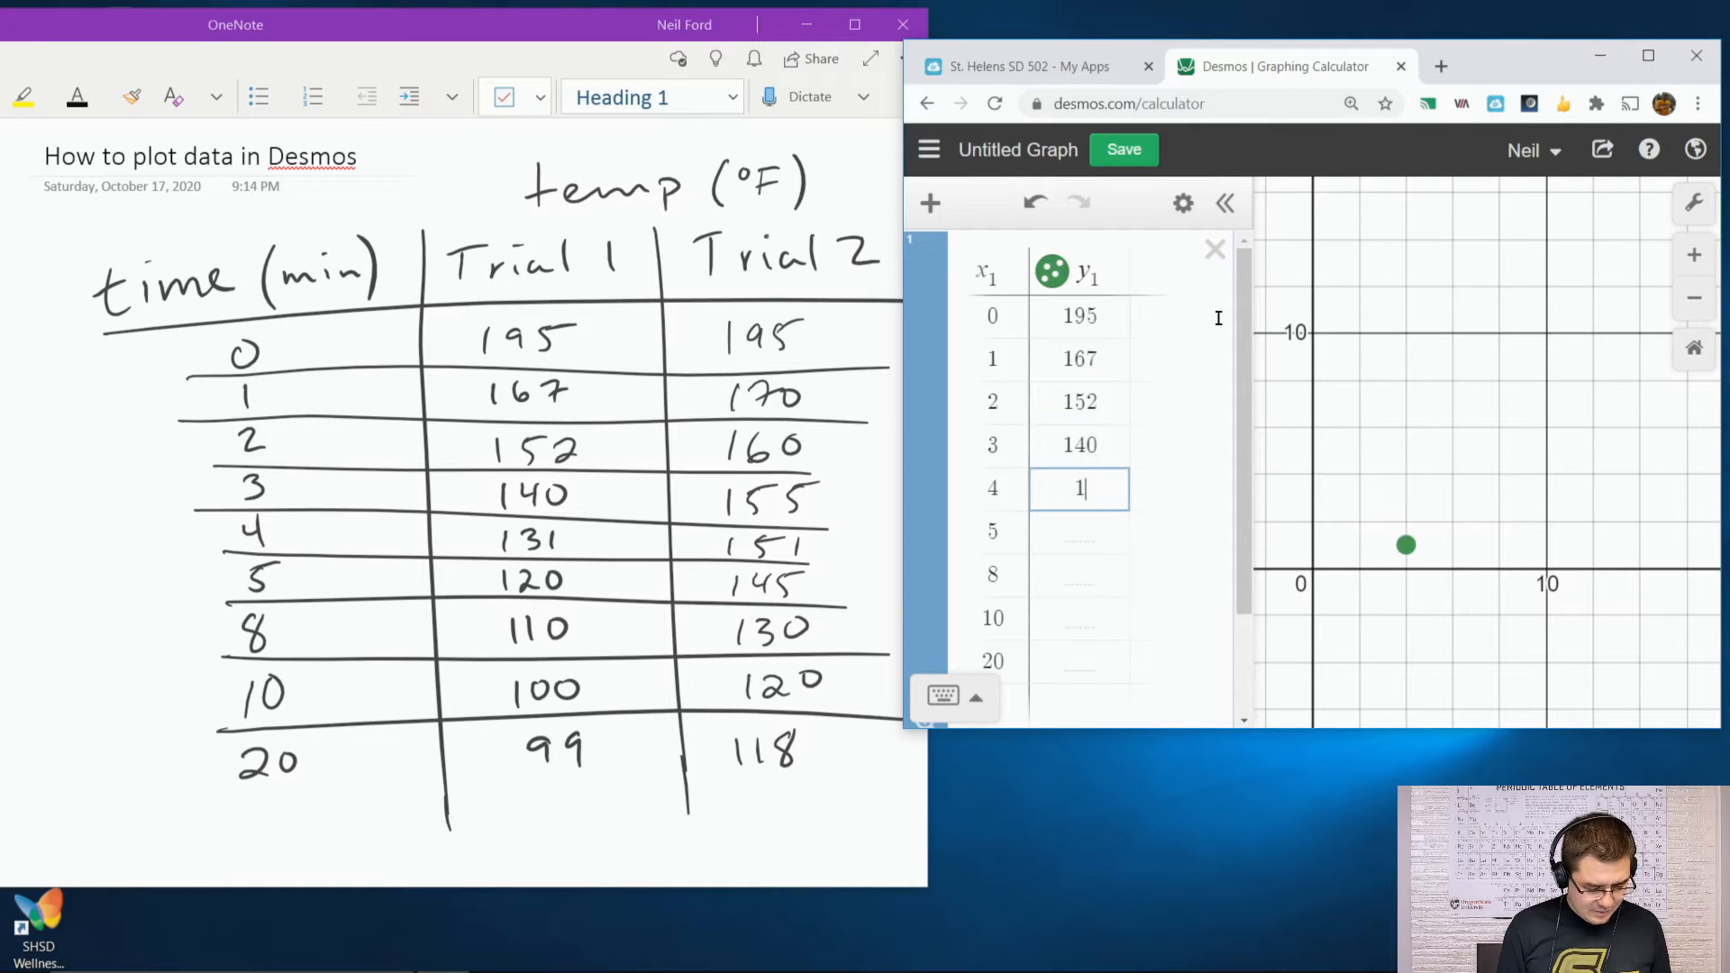
pyautogui.press('Return')
pyautogui.write('12')
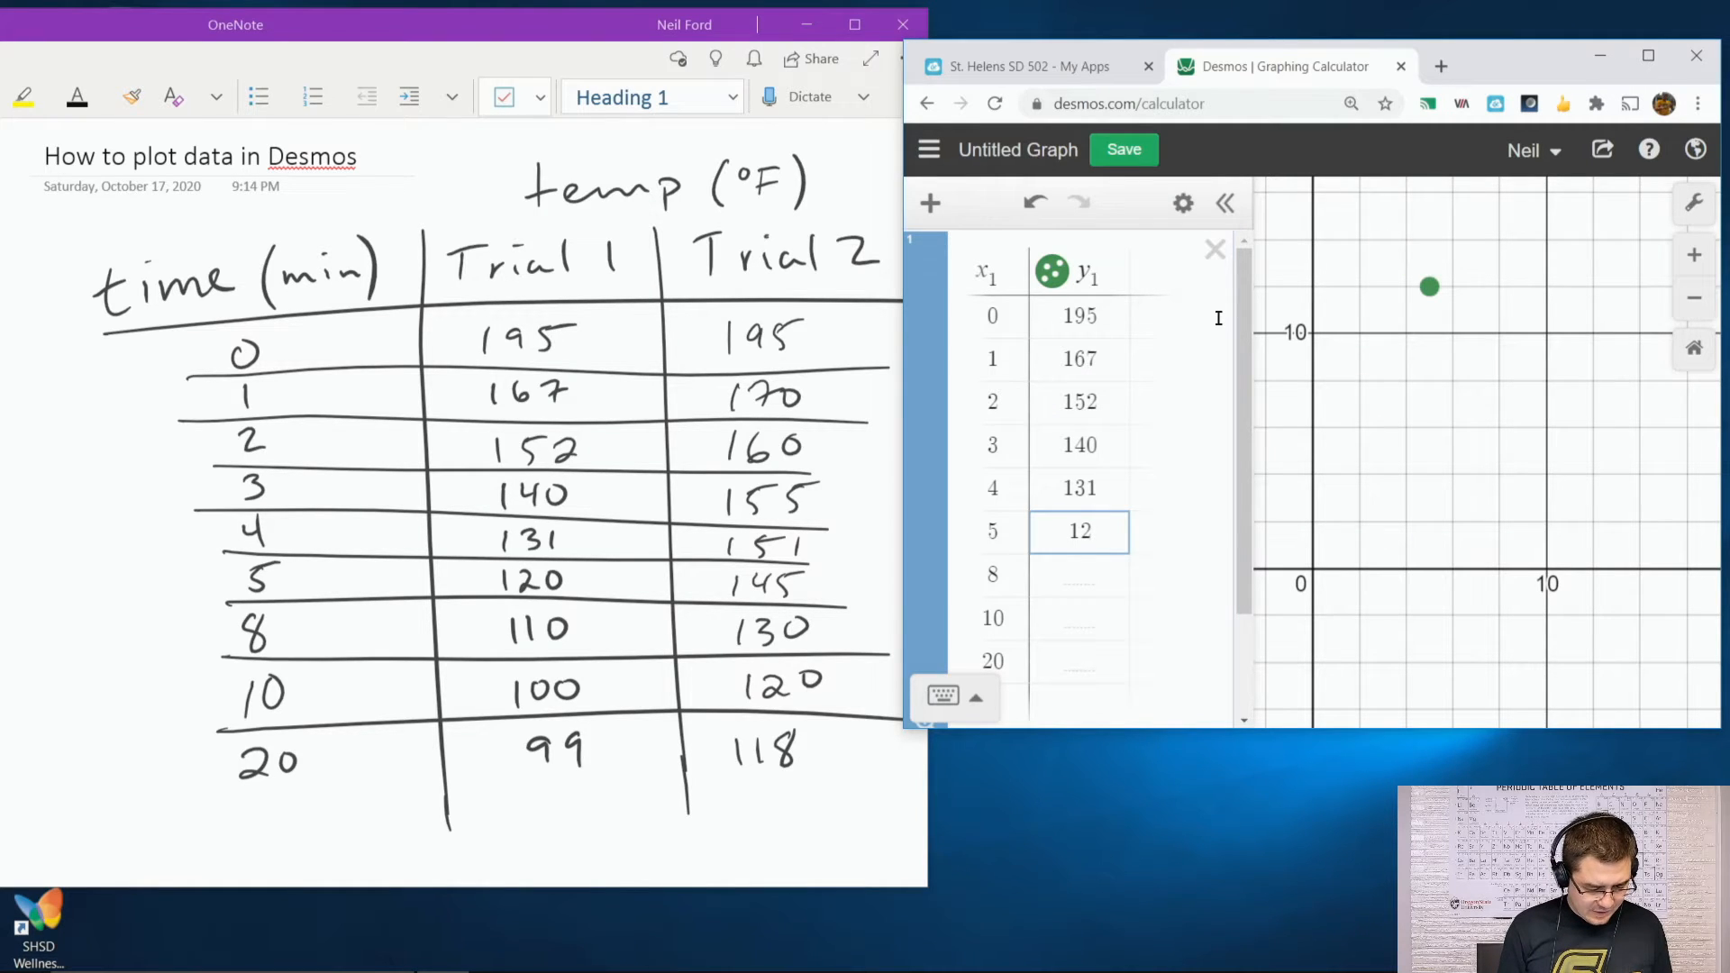
pyautogui.write('0')
pyautogui.press('Return')
pyautogui.write('110')
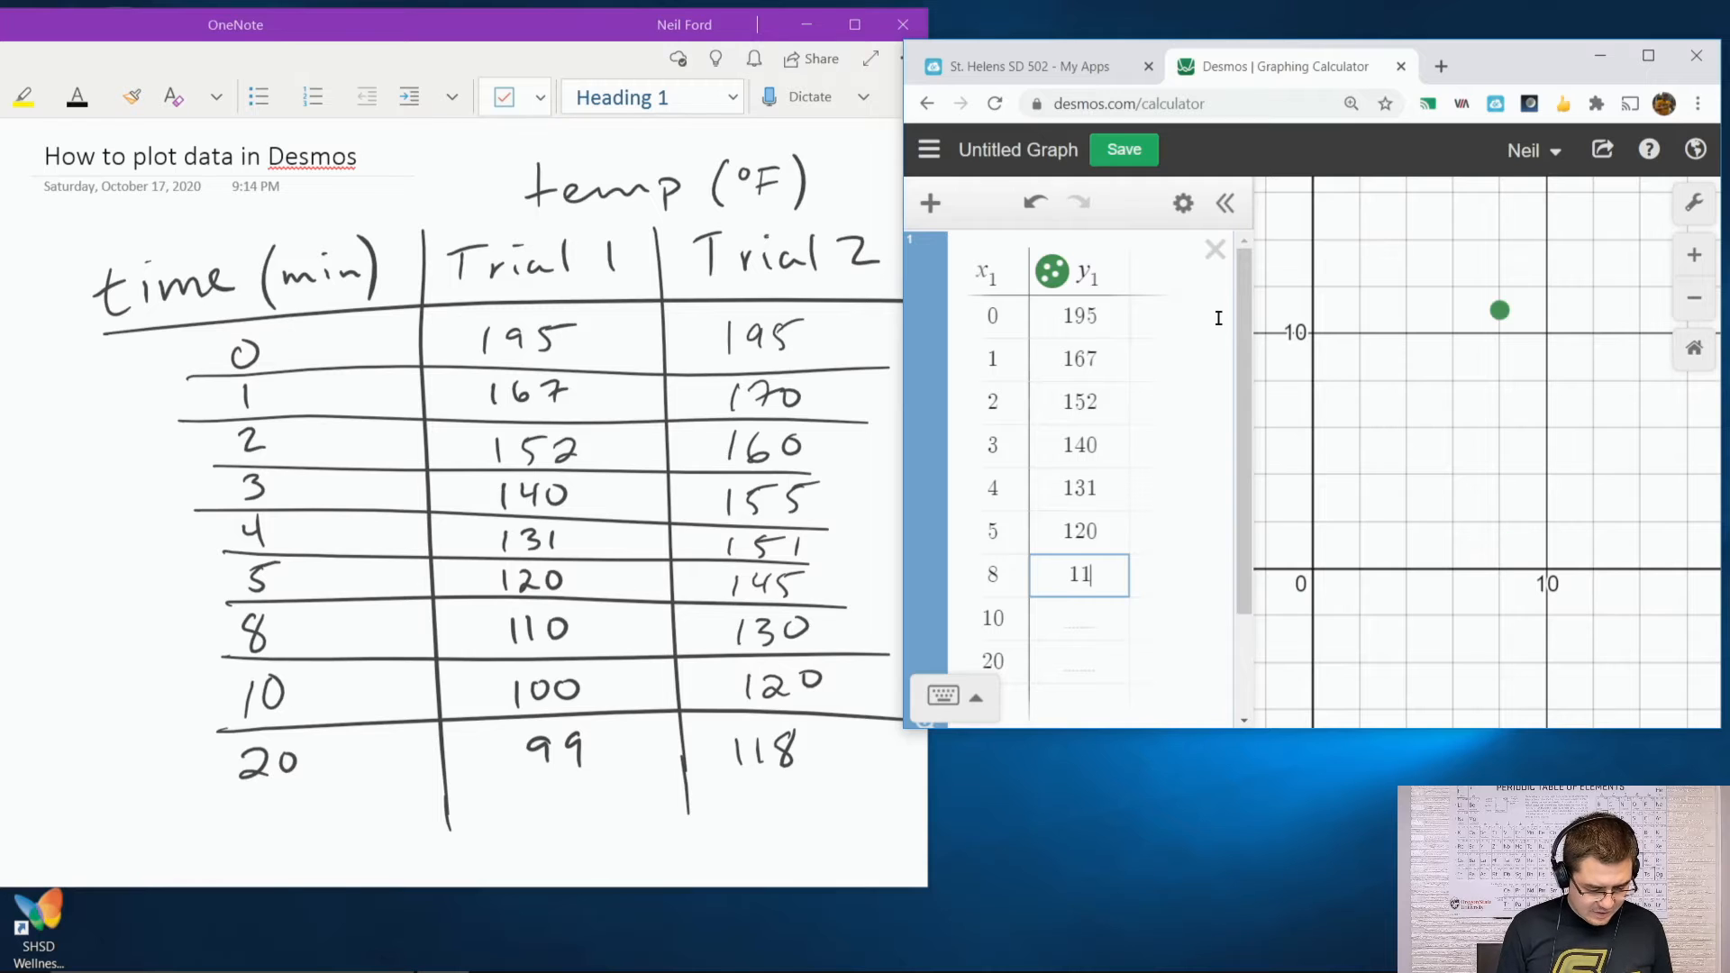
pyautogui.press('Return')
pyautogui.write('100')
pyautogui.press('Return')
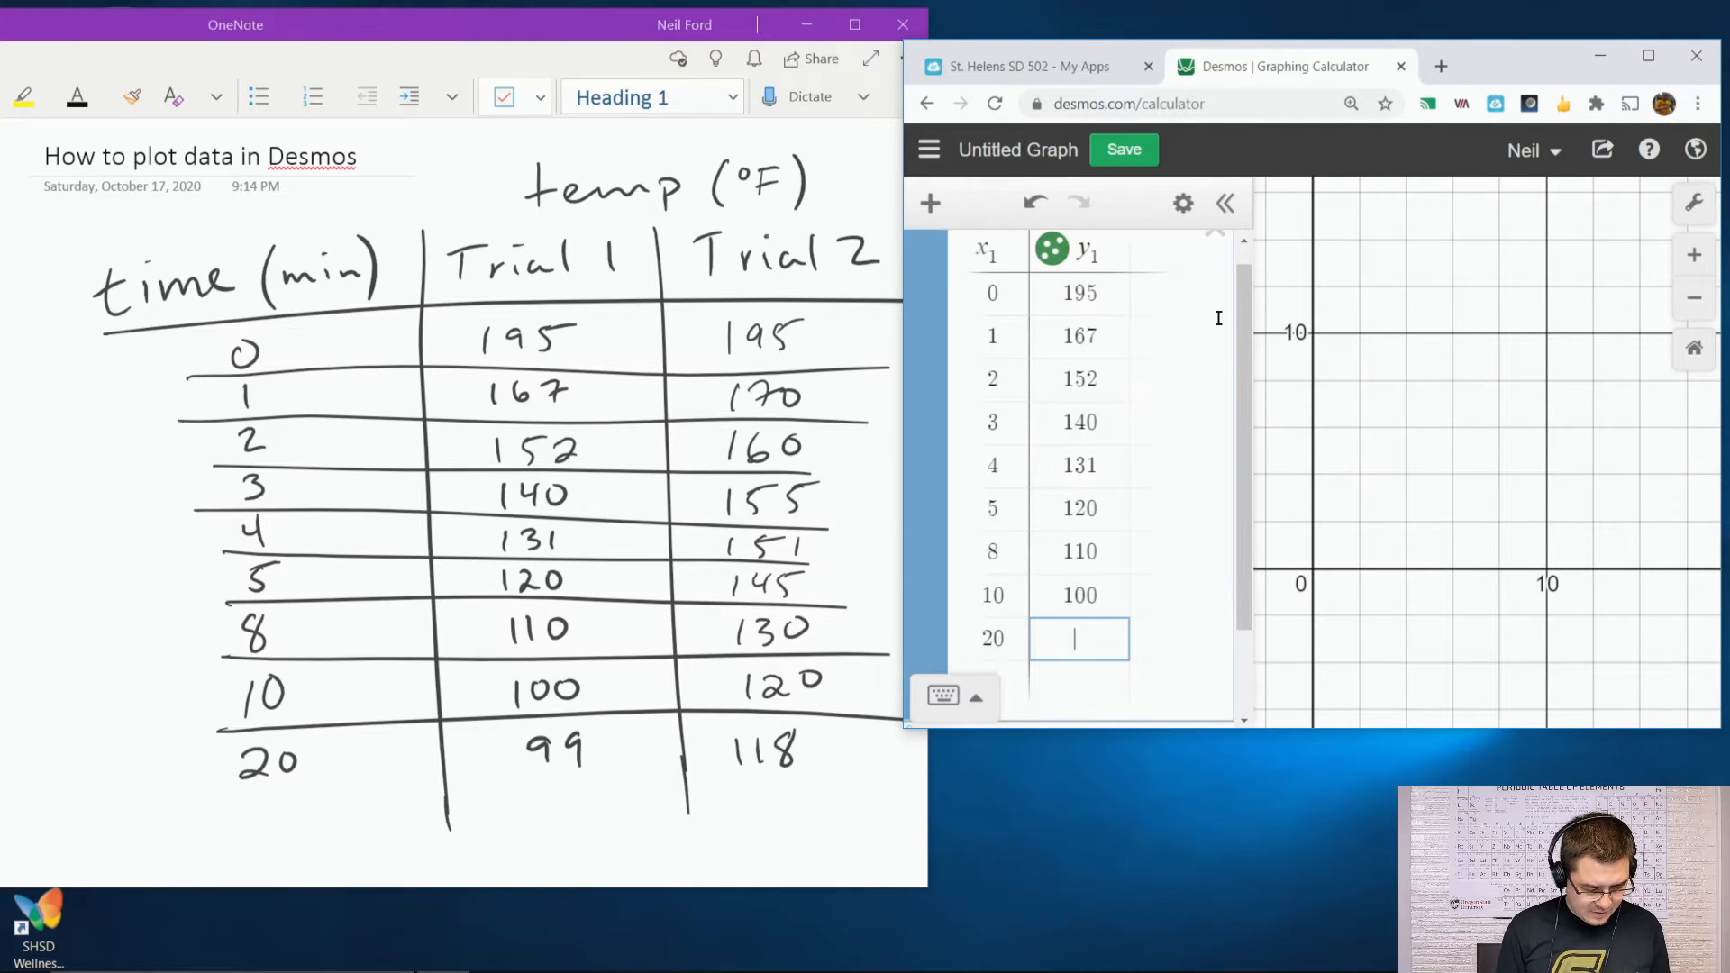
pyautogui.write('99')
pyautogui.press('Return')
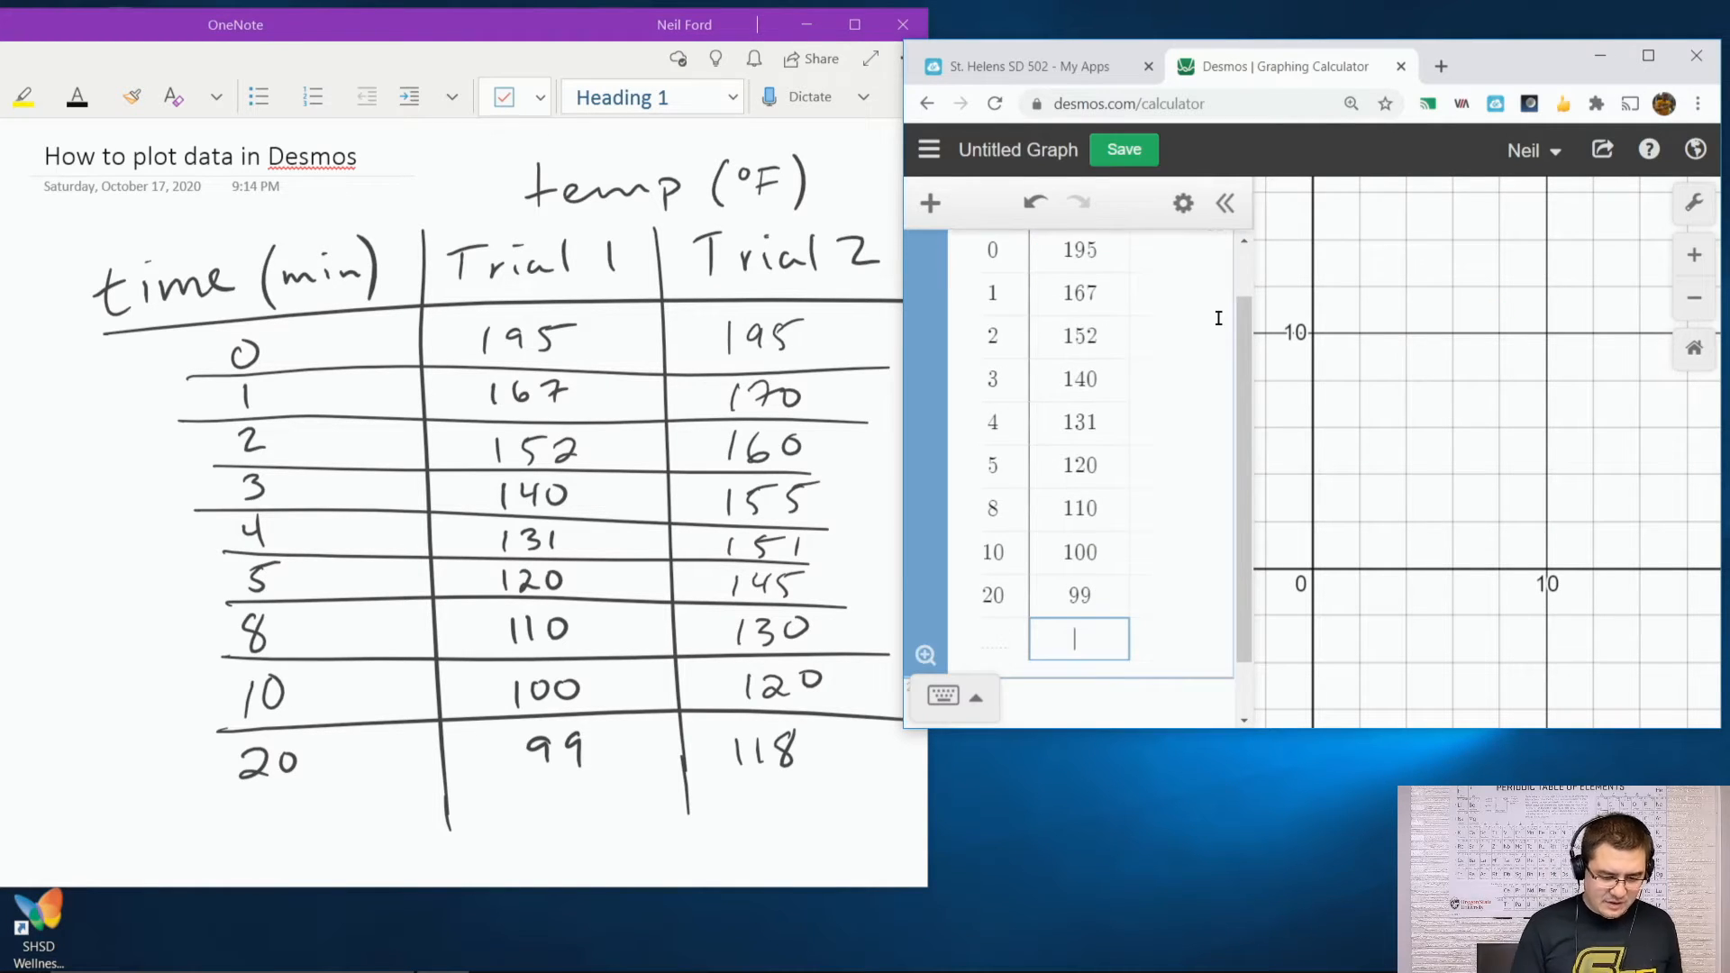
# - Maximize the browser window and reposition the graph view so all the Trial 1 points can be seen
pyautogui.click(1646, 59)
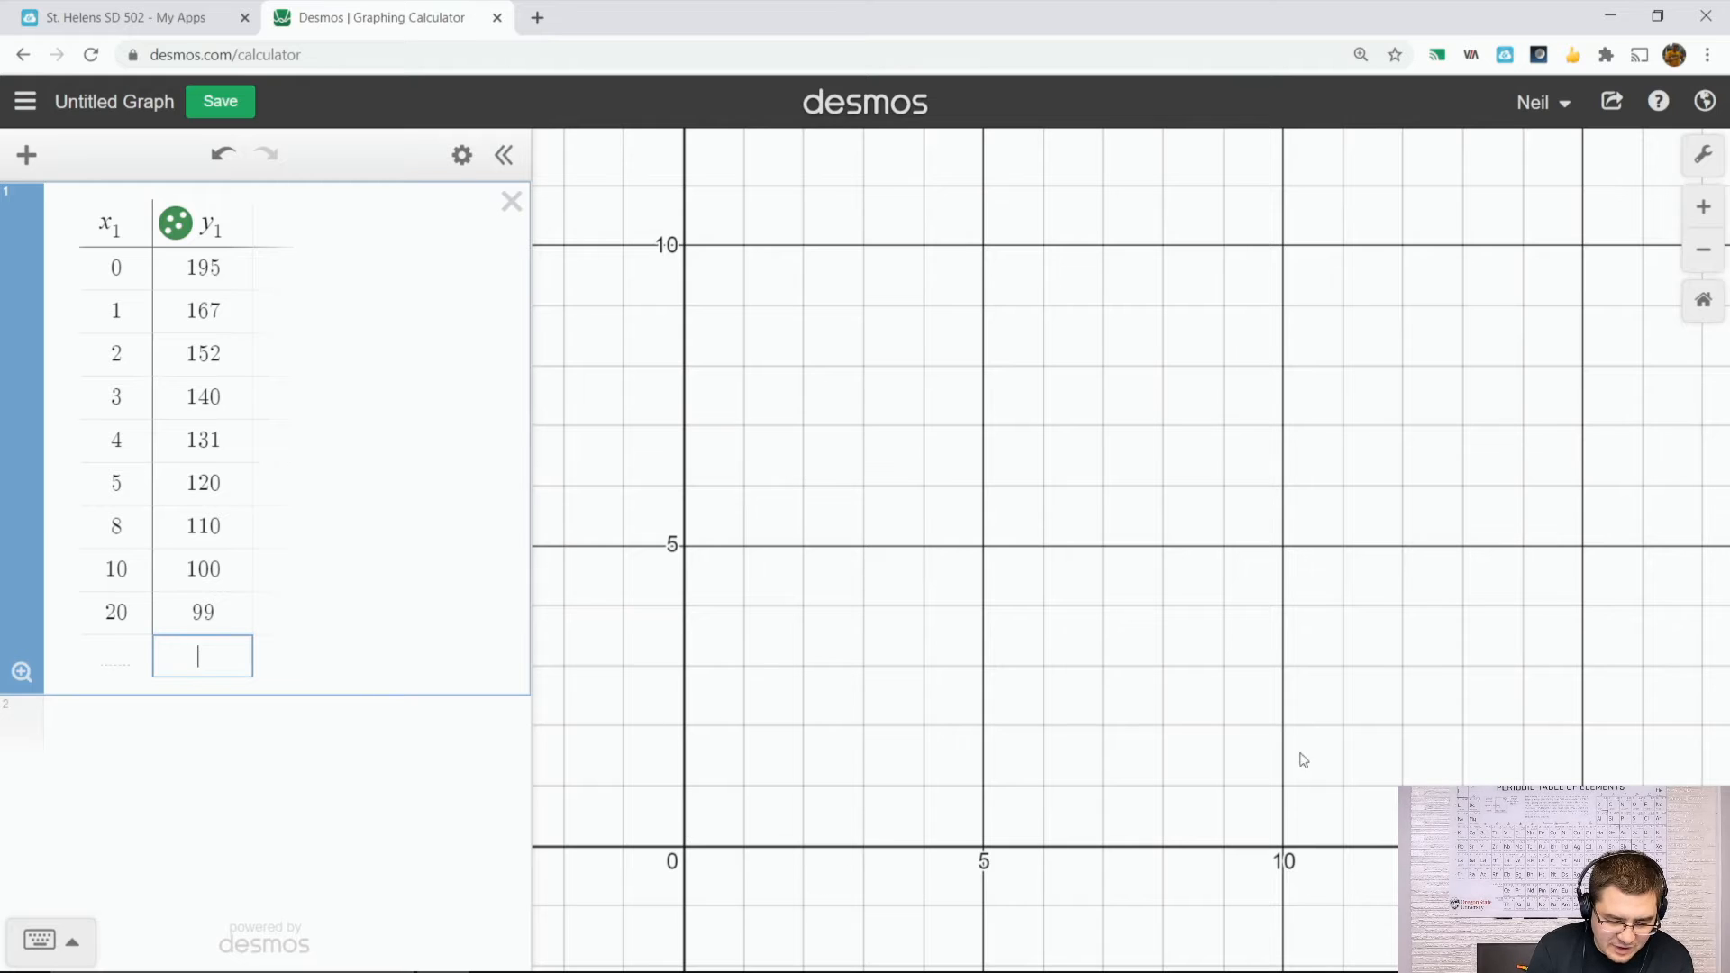
pyautogui.scroll(-3, 1116, 505)
pyautogui.scroll(-3, 1099, 490)
pyautogui.moveTo(1091, 389); pyautogui.dragTo(1028, 635)
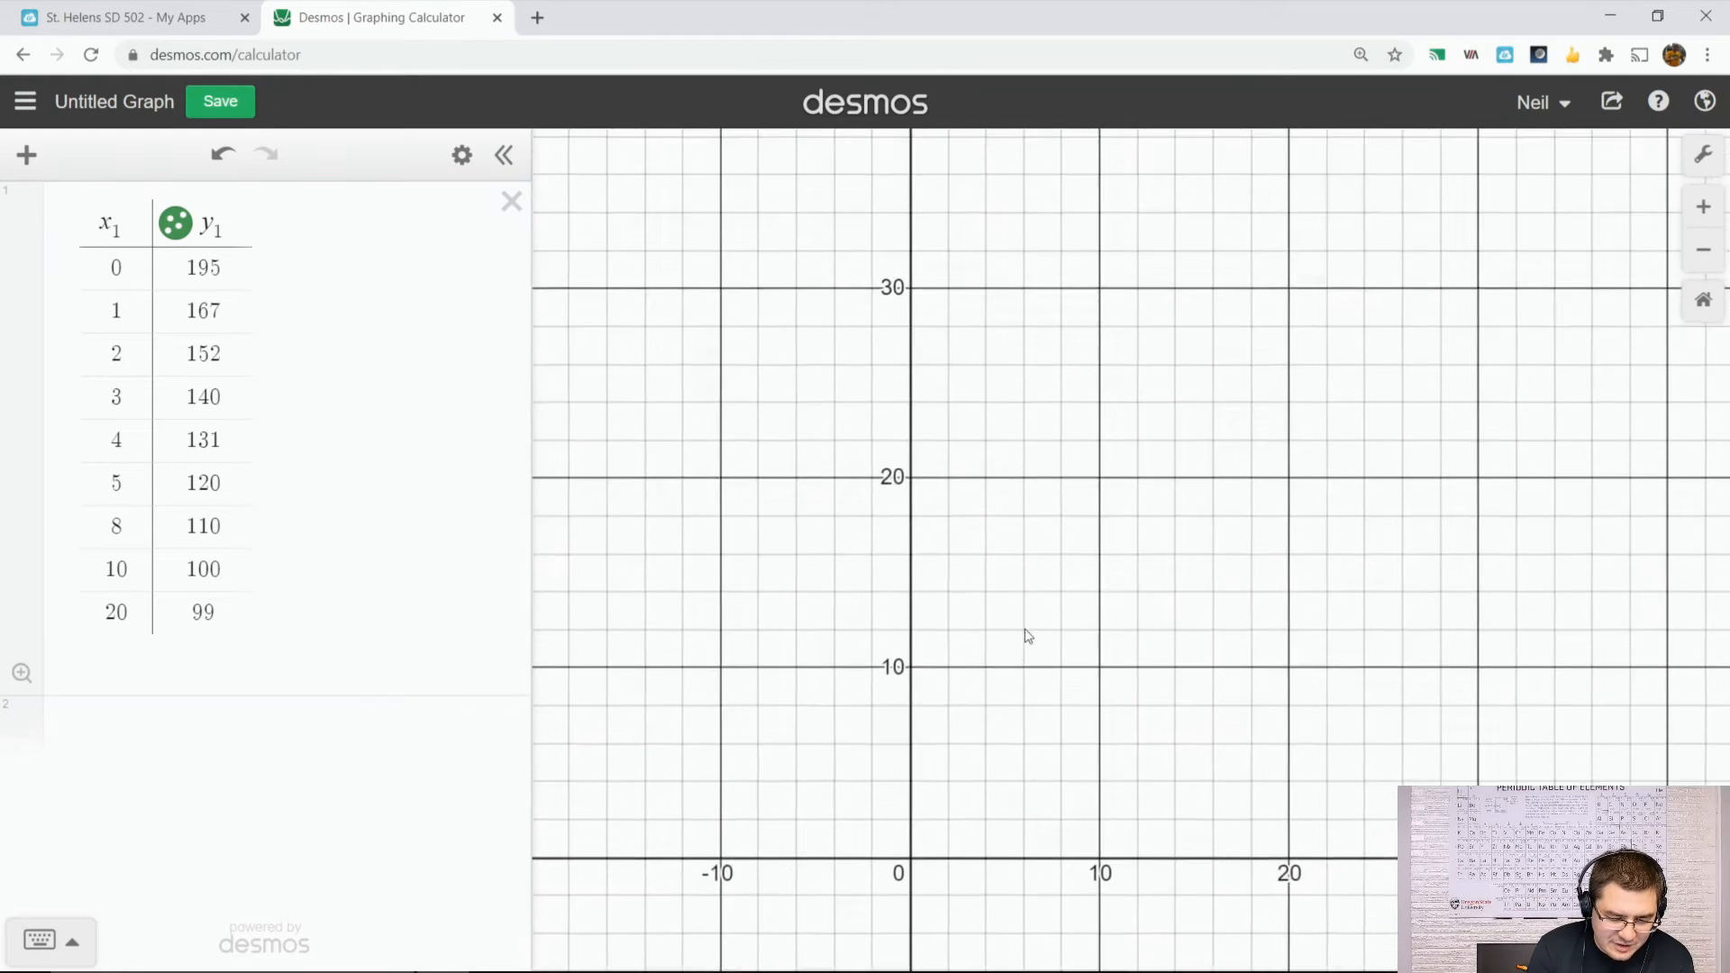
pyautogui.scroll(-5, 1037, 568)
pyautogui.moveTo(1118, 383); pyautogui.dragTo(831, 608)
pyautogui.scroll(-8, 891, 530)
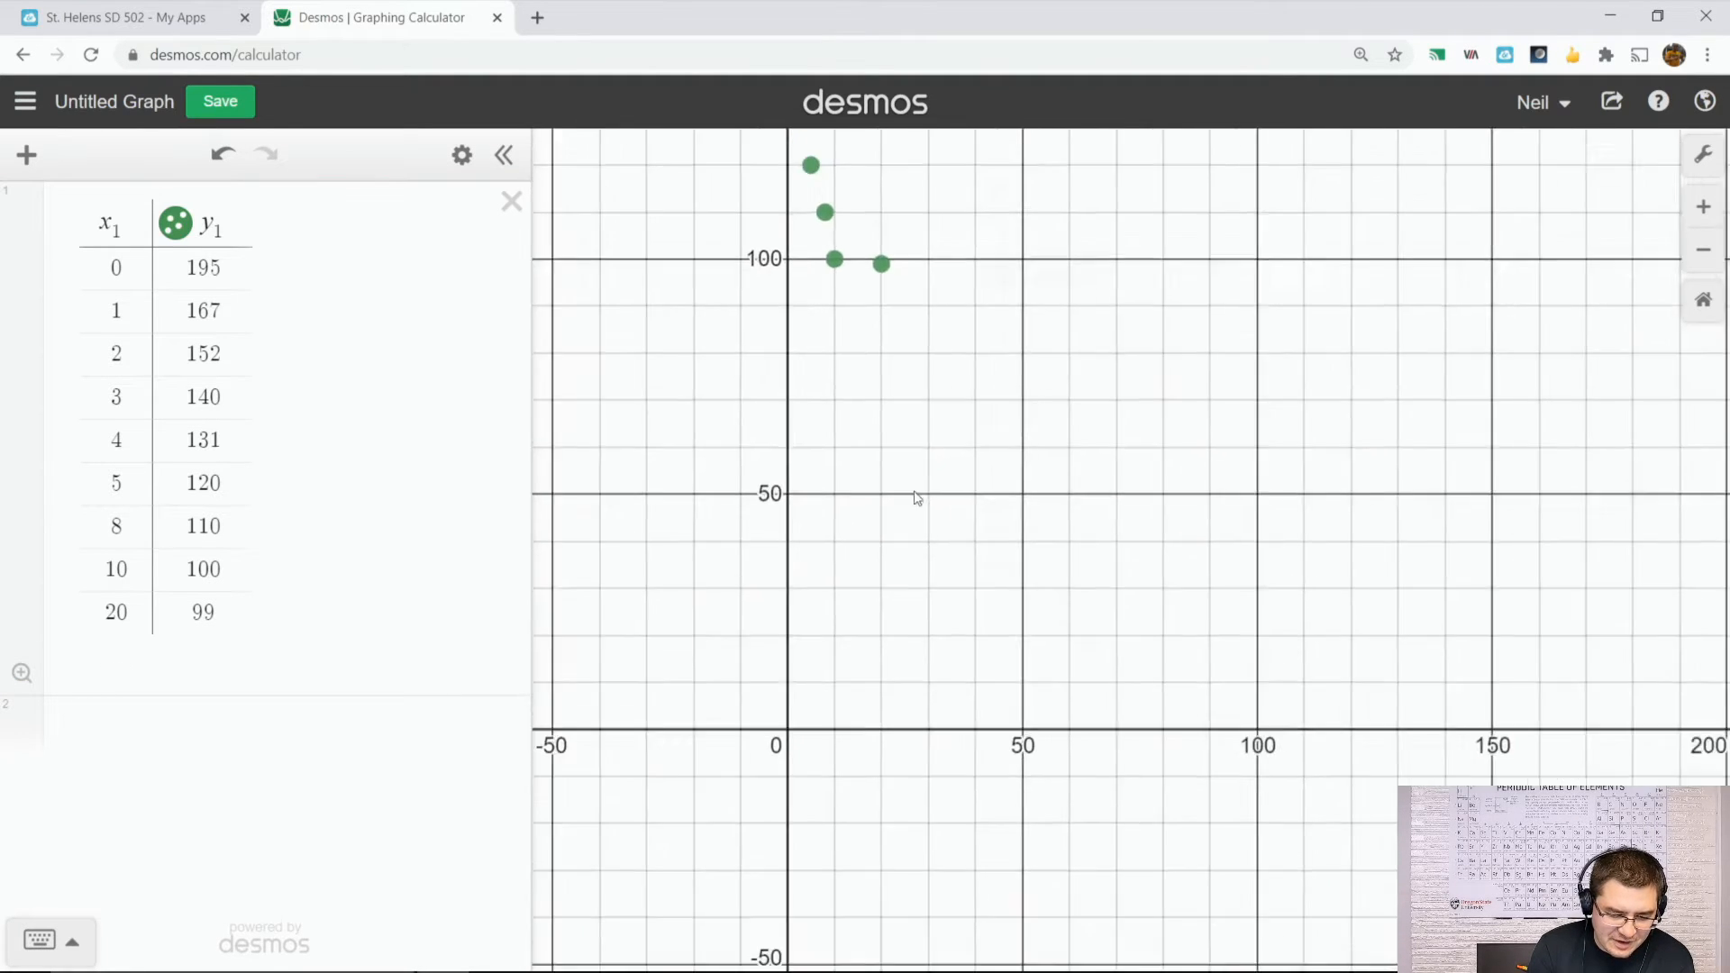
pyautogui.moveTo(929, 457); pyautogui.dragTo(838, 688)
pyautogui.scroll(-2, 892, 625)
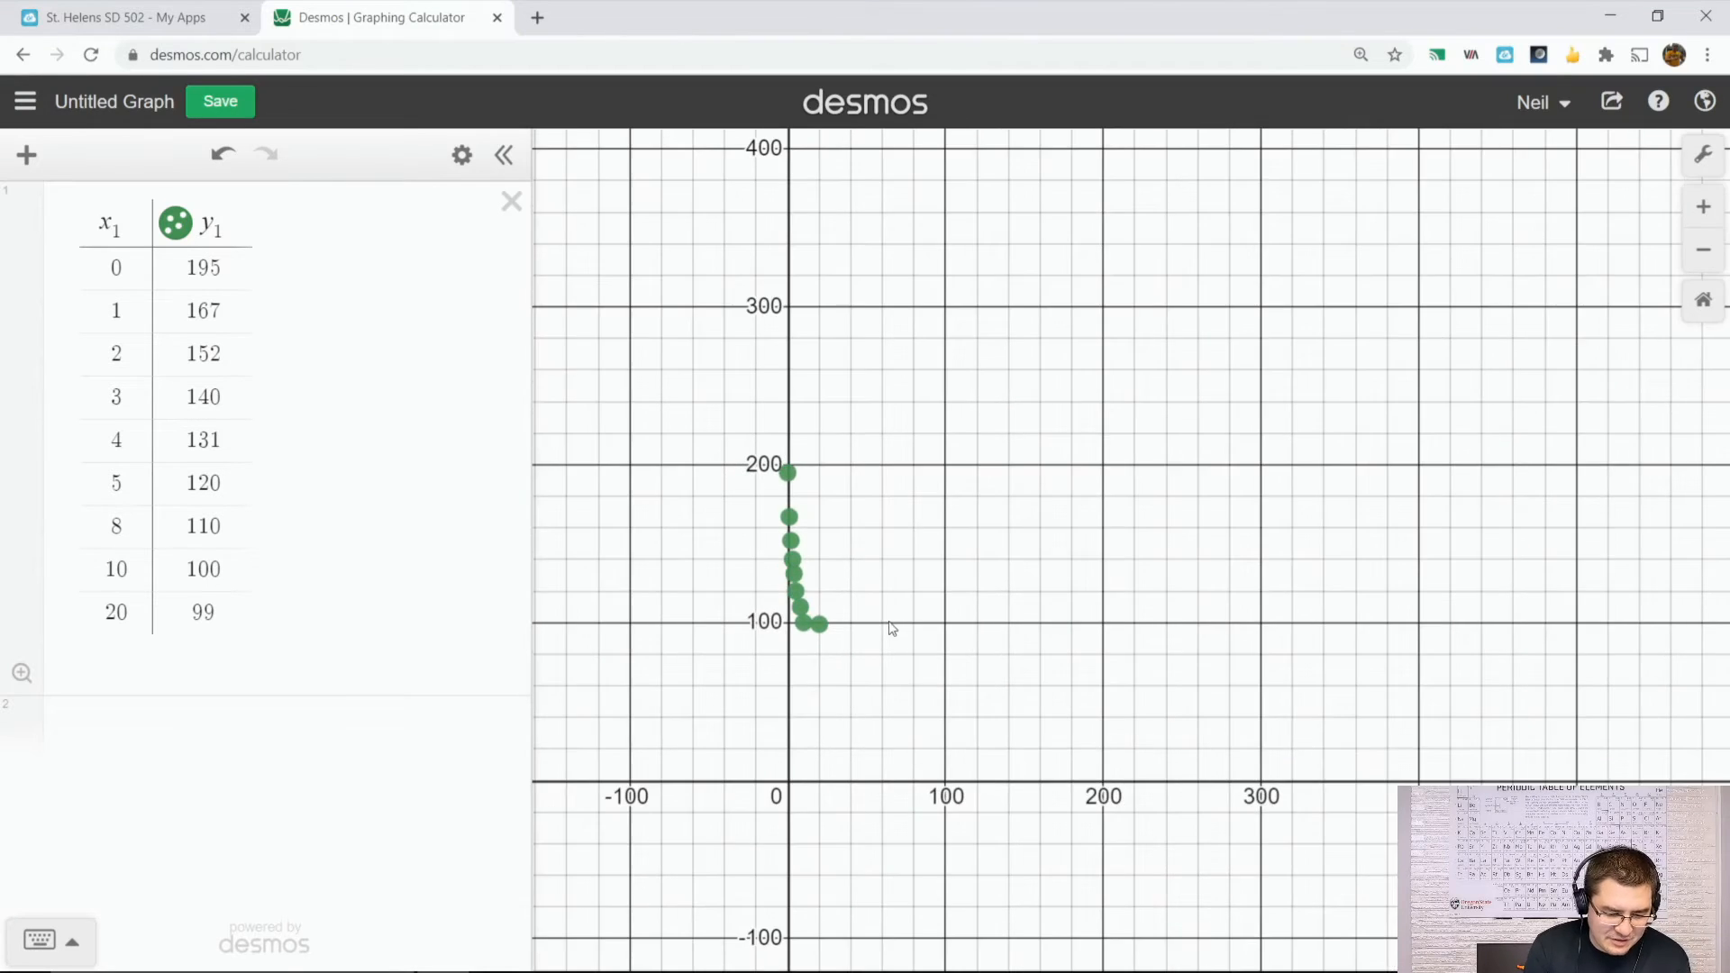
pyautogui.scroll(3, 885, 618)
pyautogui.scroll(-1, 890, 614)
pyautogui.scroll(-1, 888, 612)
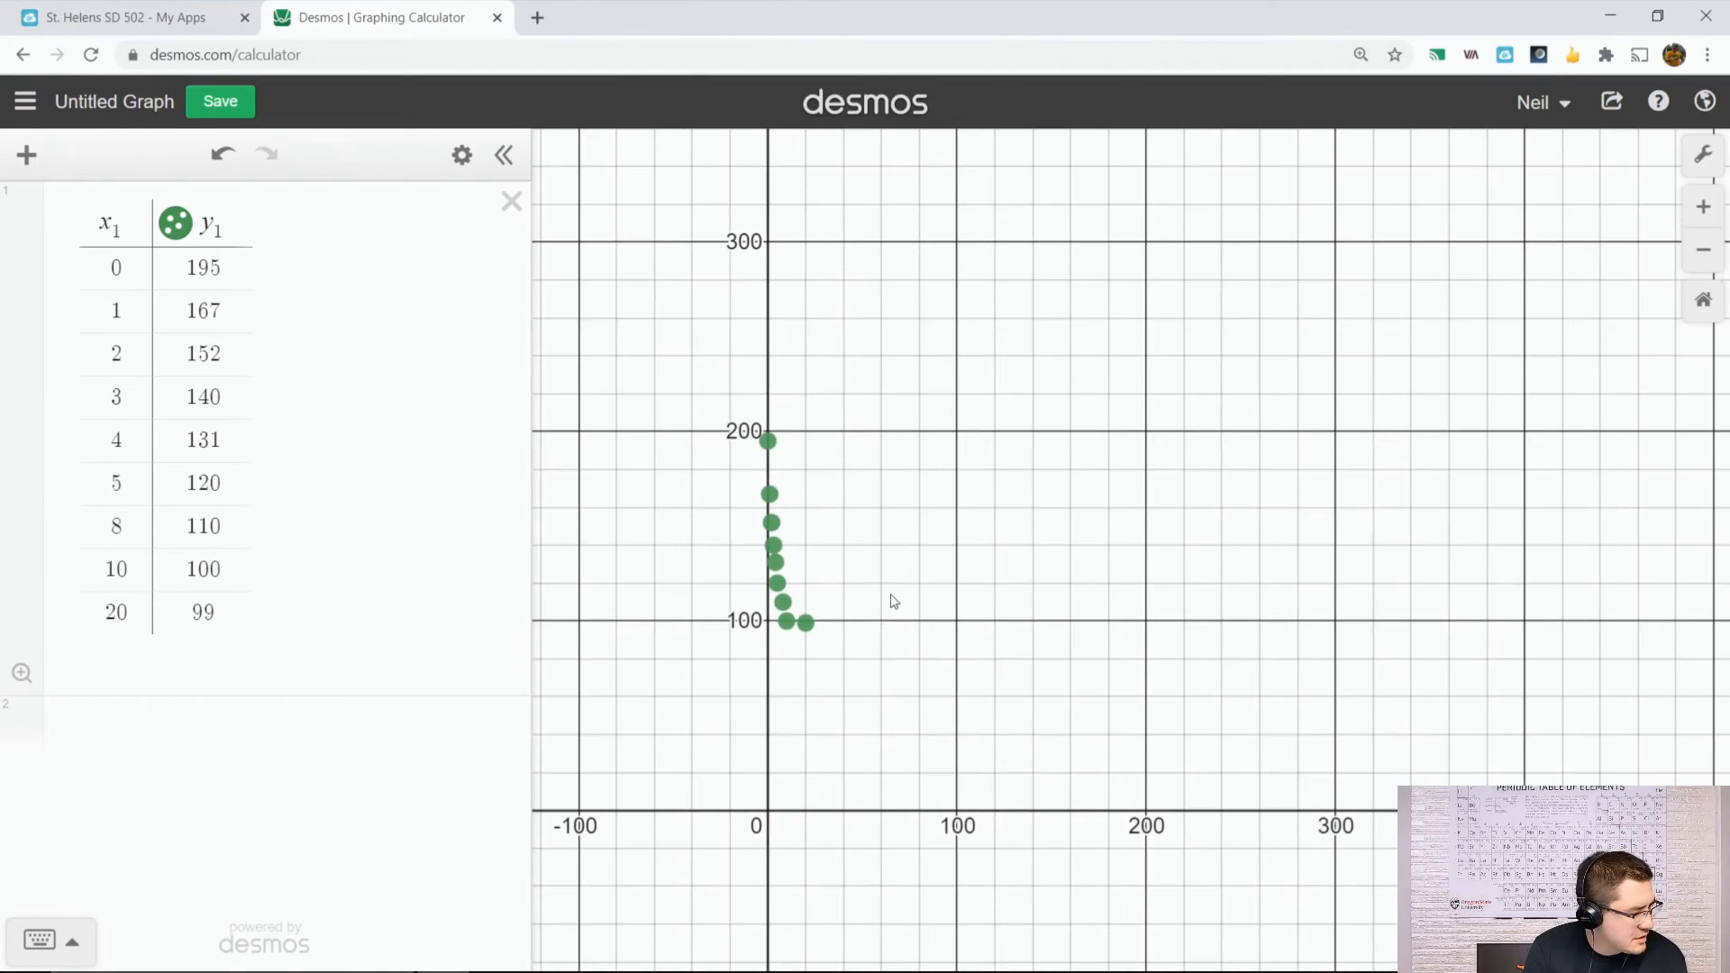
pyautogui.scroll(3, 894, 603)
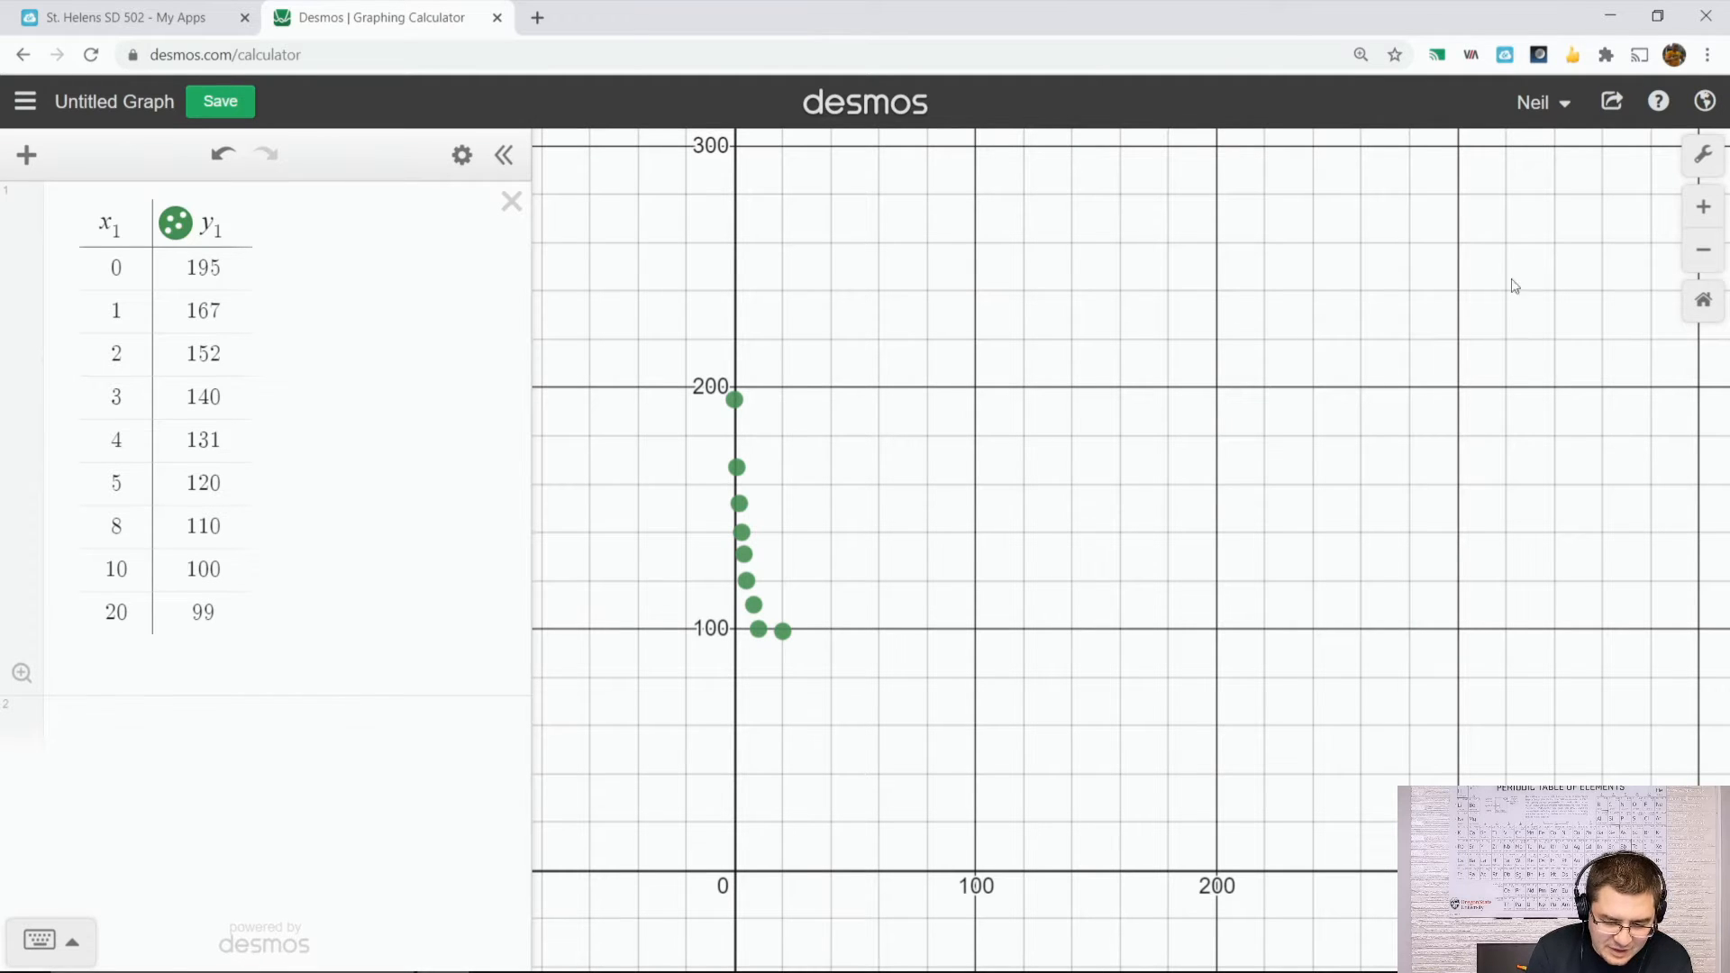
# - Set the graph's x-axis range from 0 to 20
pyautogui.click(1702, 157)
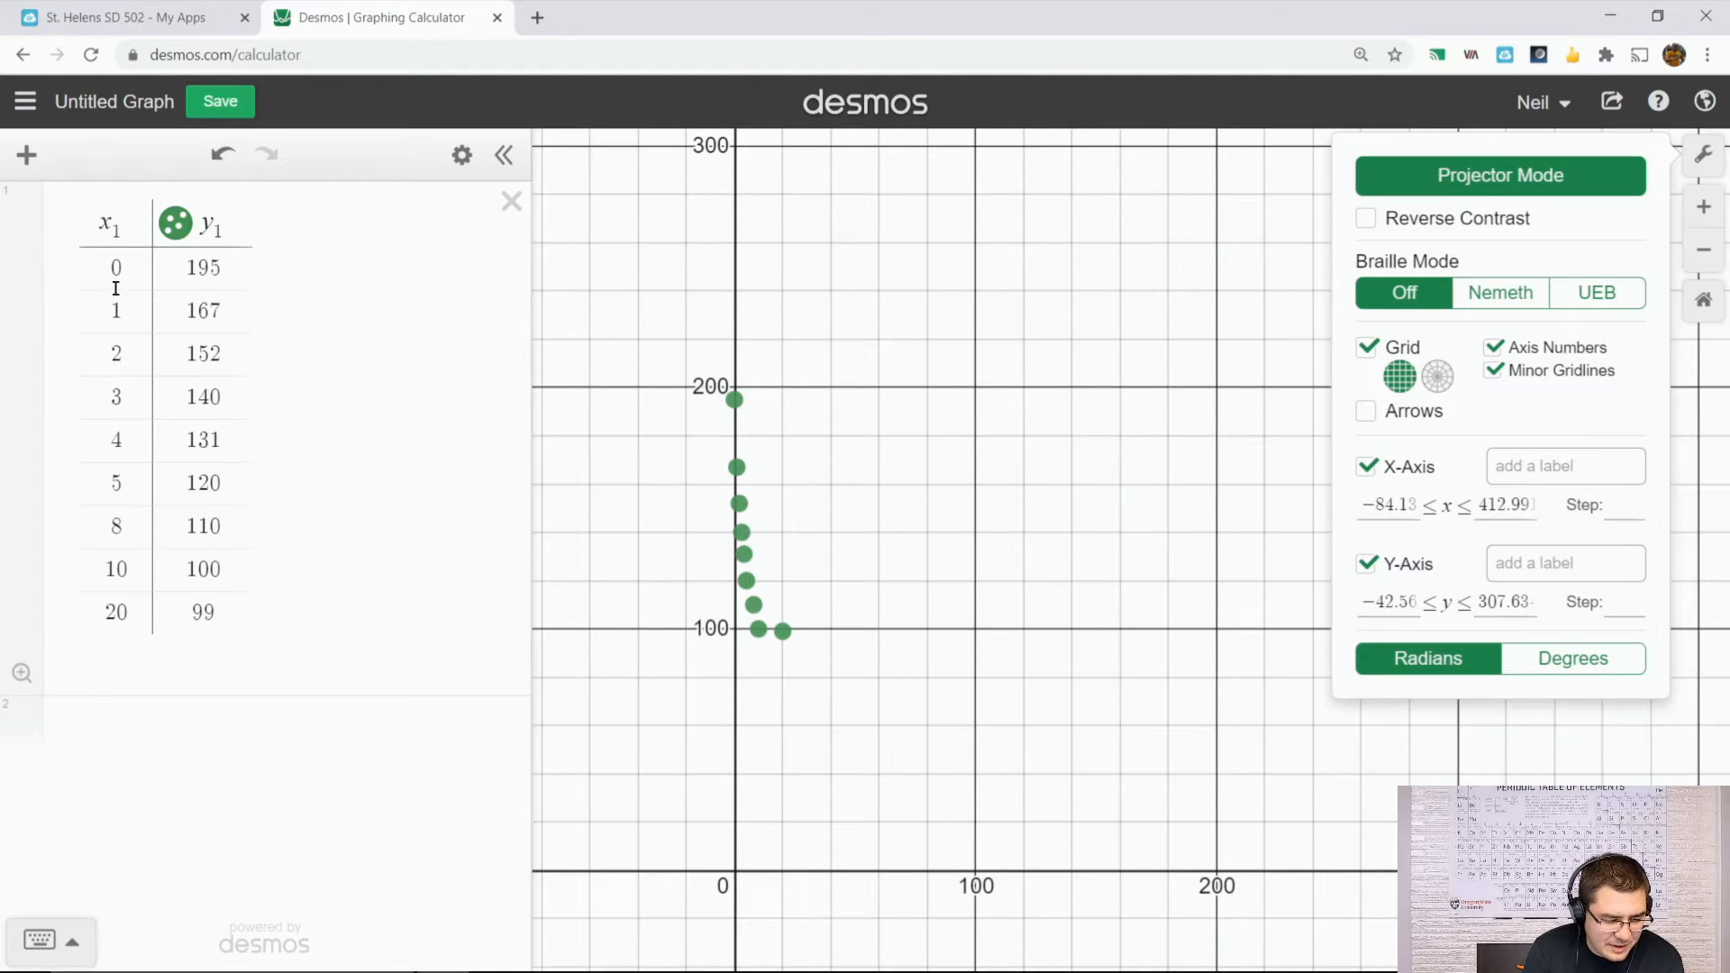
pyautogui.click(1420, 502)
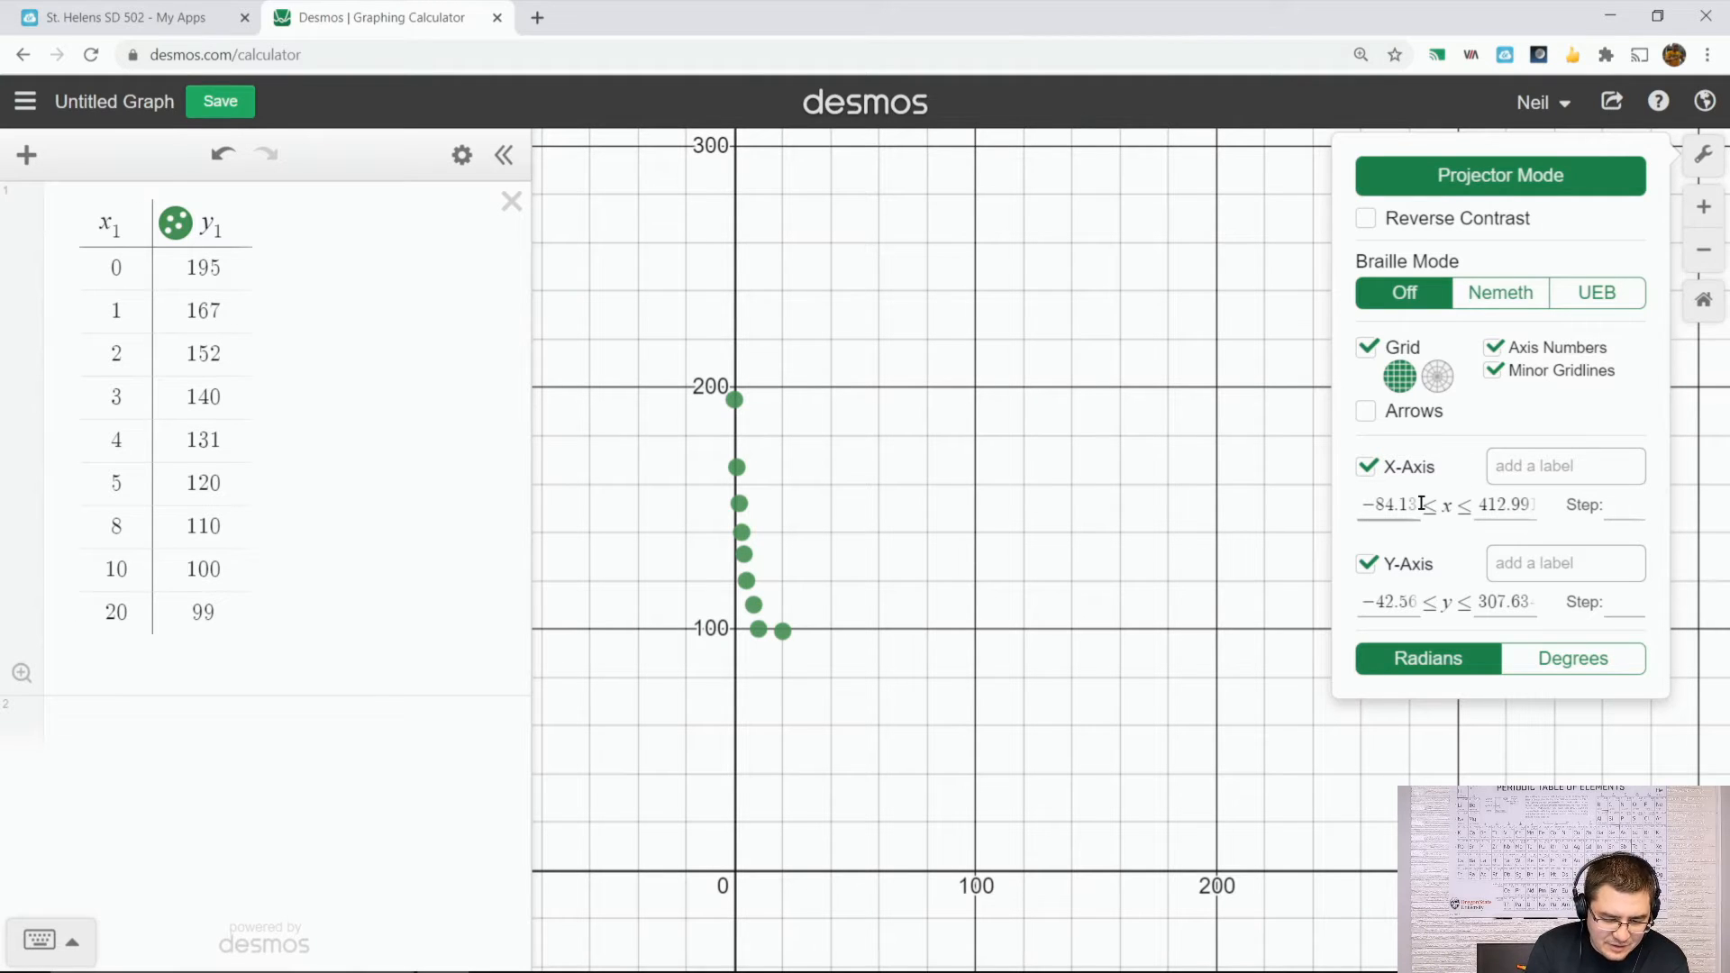
pyautogui.moveTo(1422, 504)
pyautogui.mouseDown()
pyautogui.moveTo(1340, 509)
pyautogui.moveTo(1452, 512)
pyautogui.mouseUp()
pyautogui.write('0')
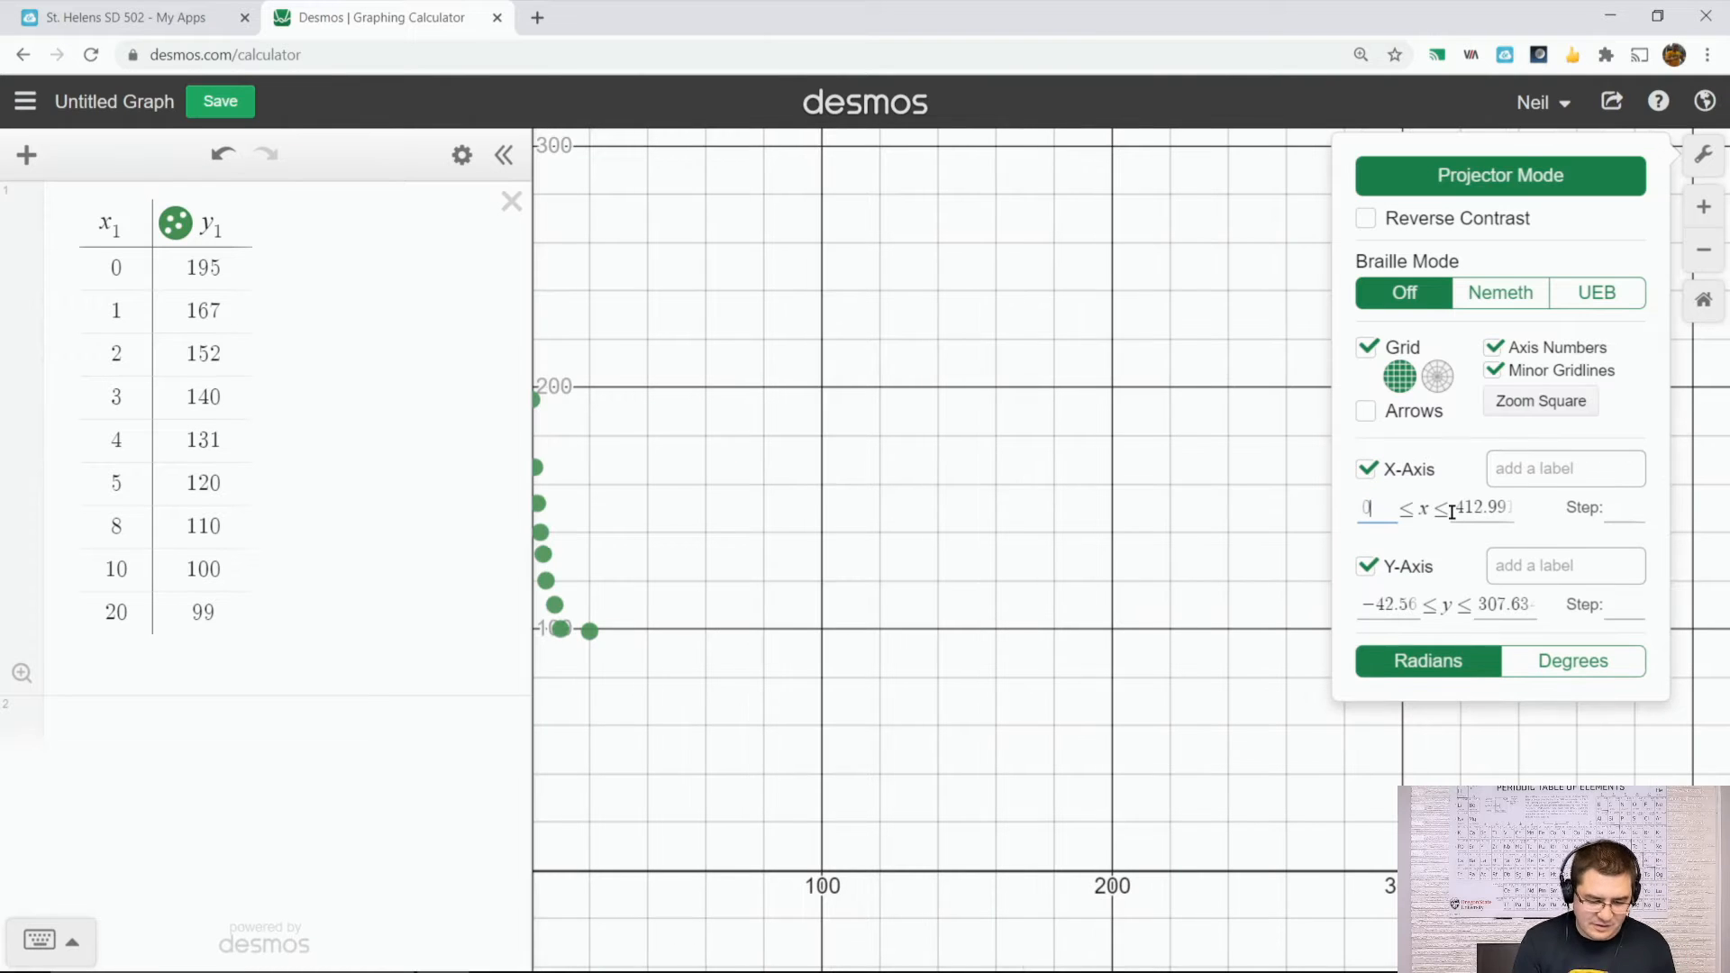
pyautogui.click(1454, 504)
pyautogui.moveTo(1452, 503); pyautogui.dragTo(1627, 543)
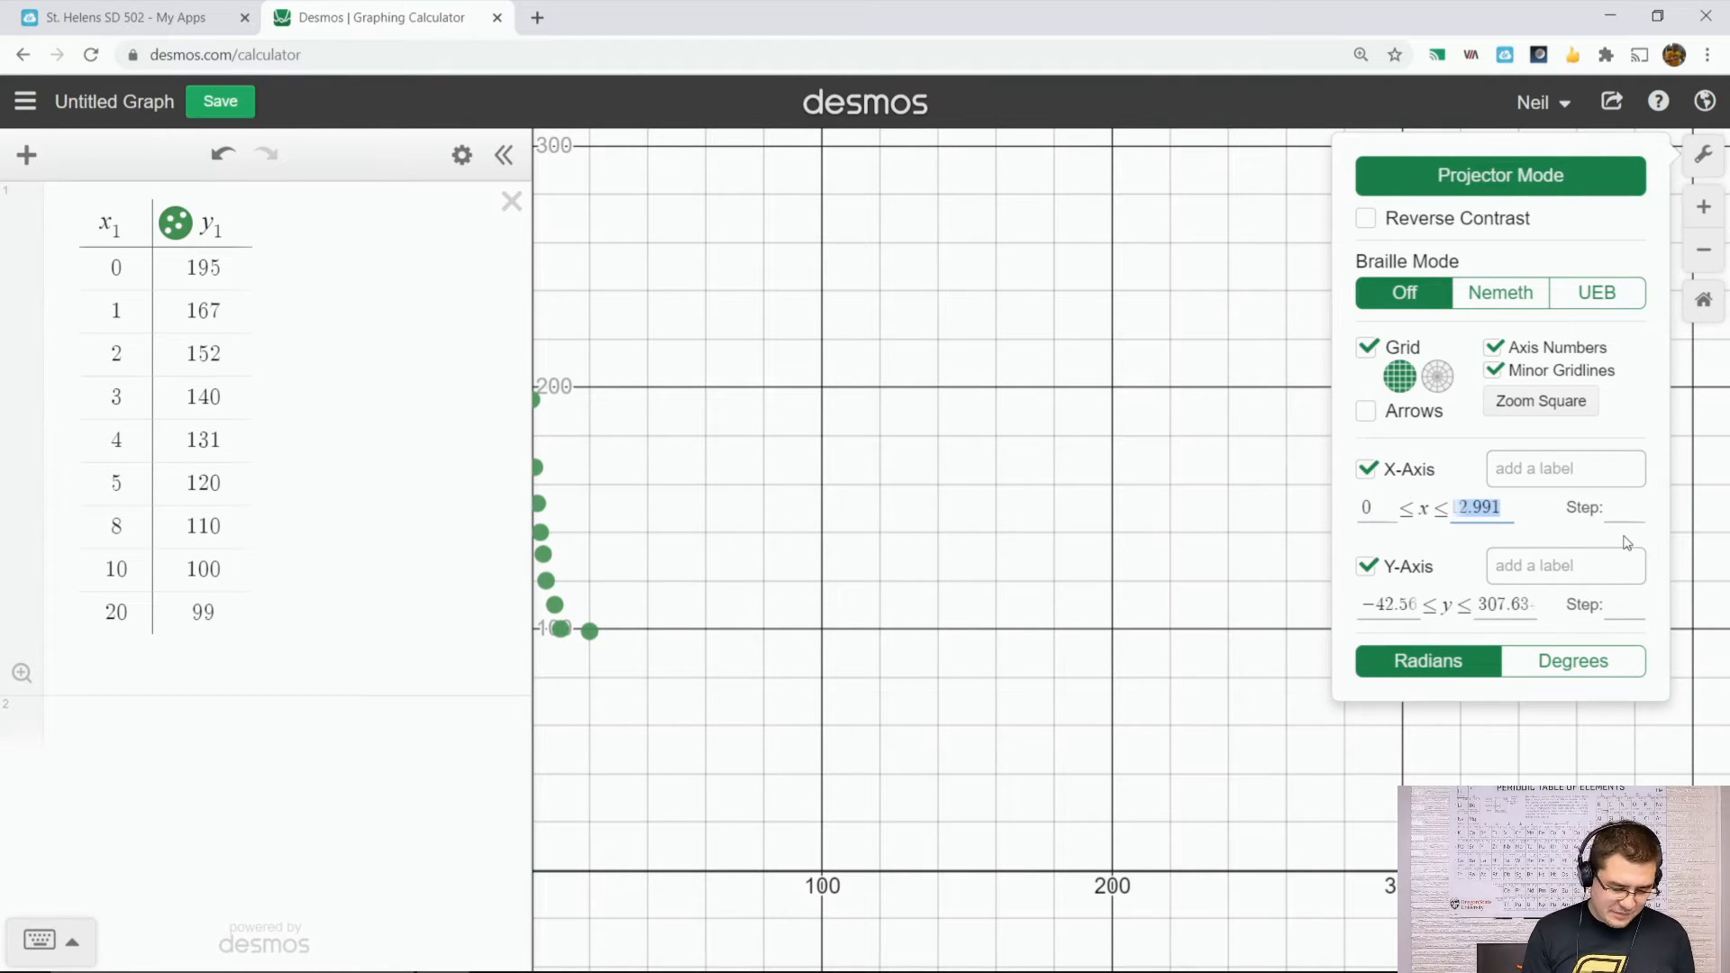
pyautogui.write('20')
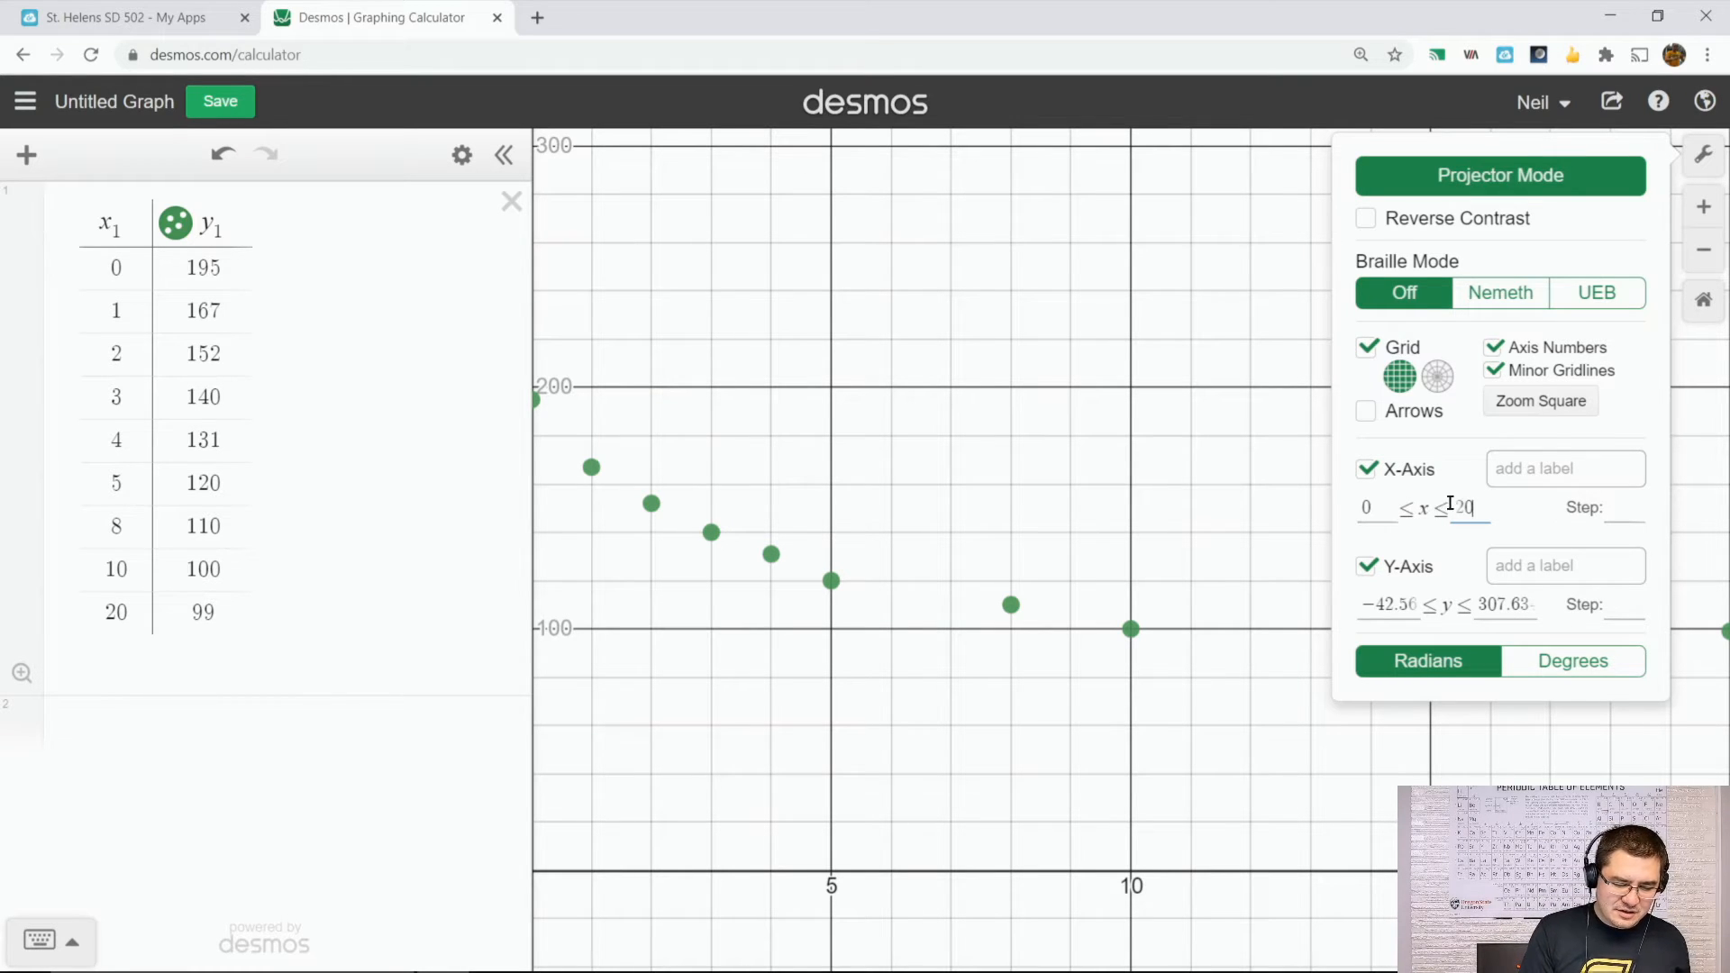
# - Label the x-axis "time (min)"
pyautogui.click(1533, 473)
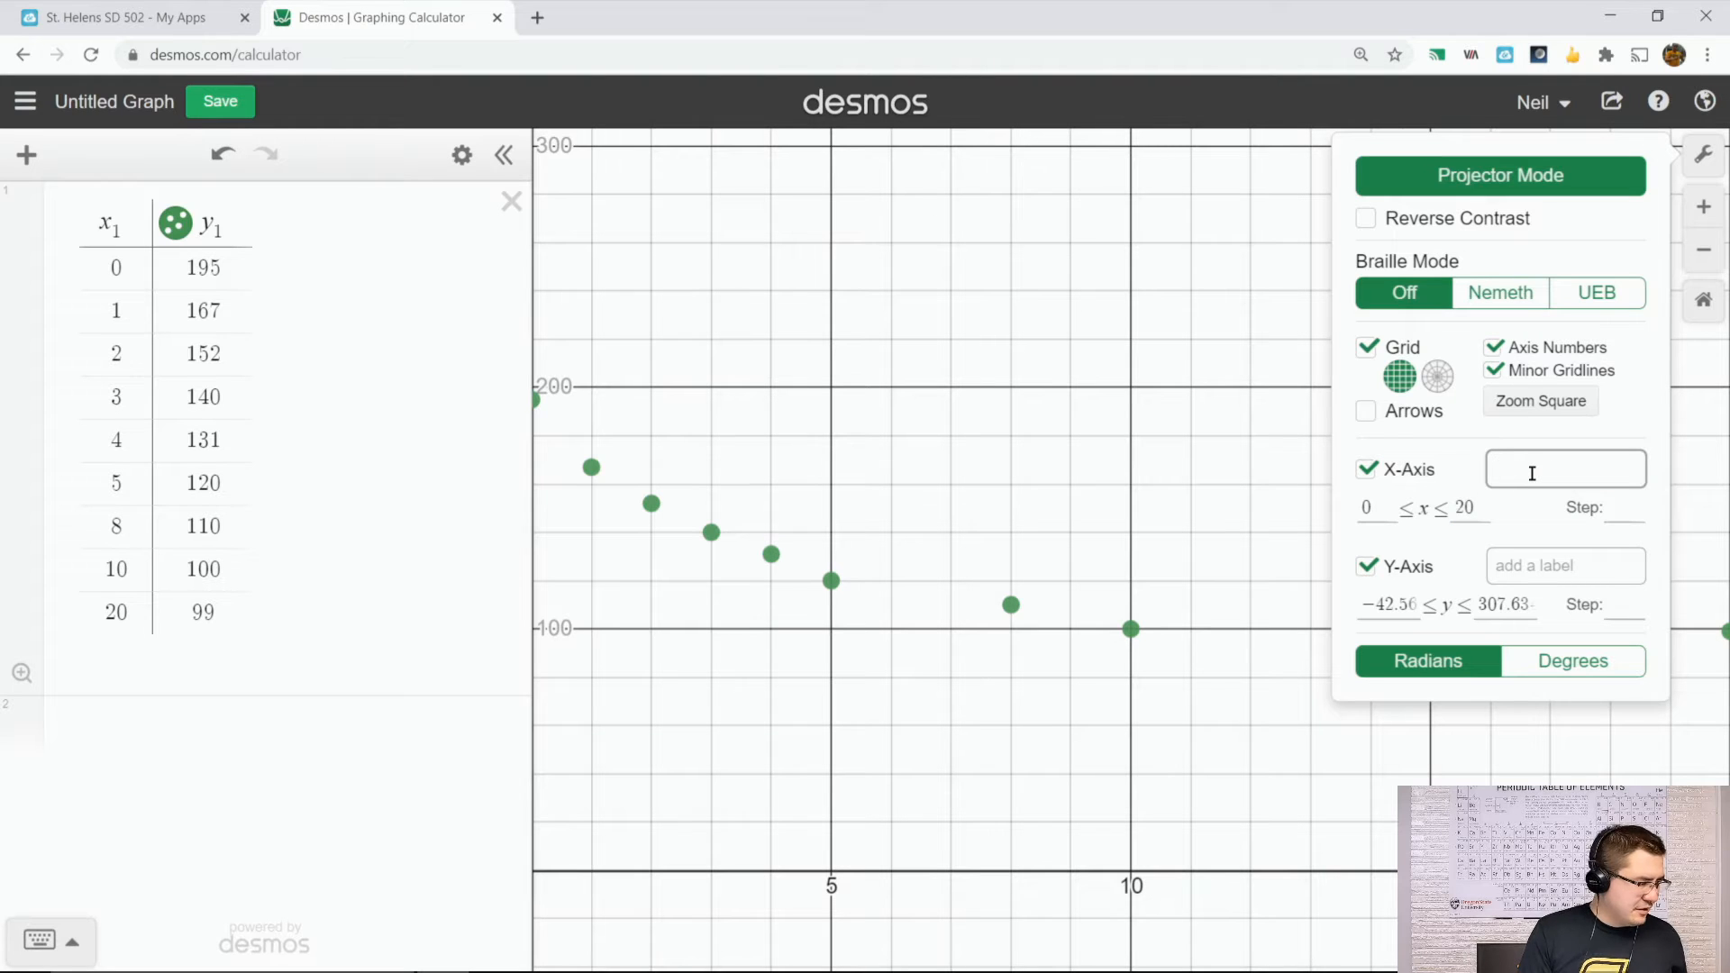
pyautogui.write('time (')
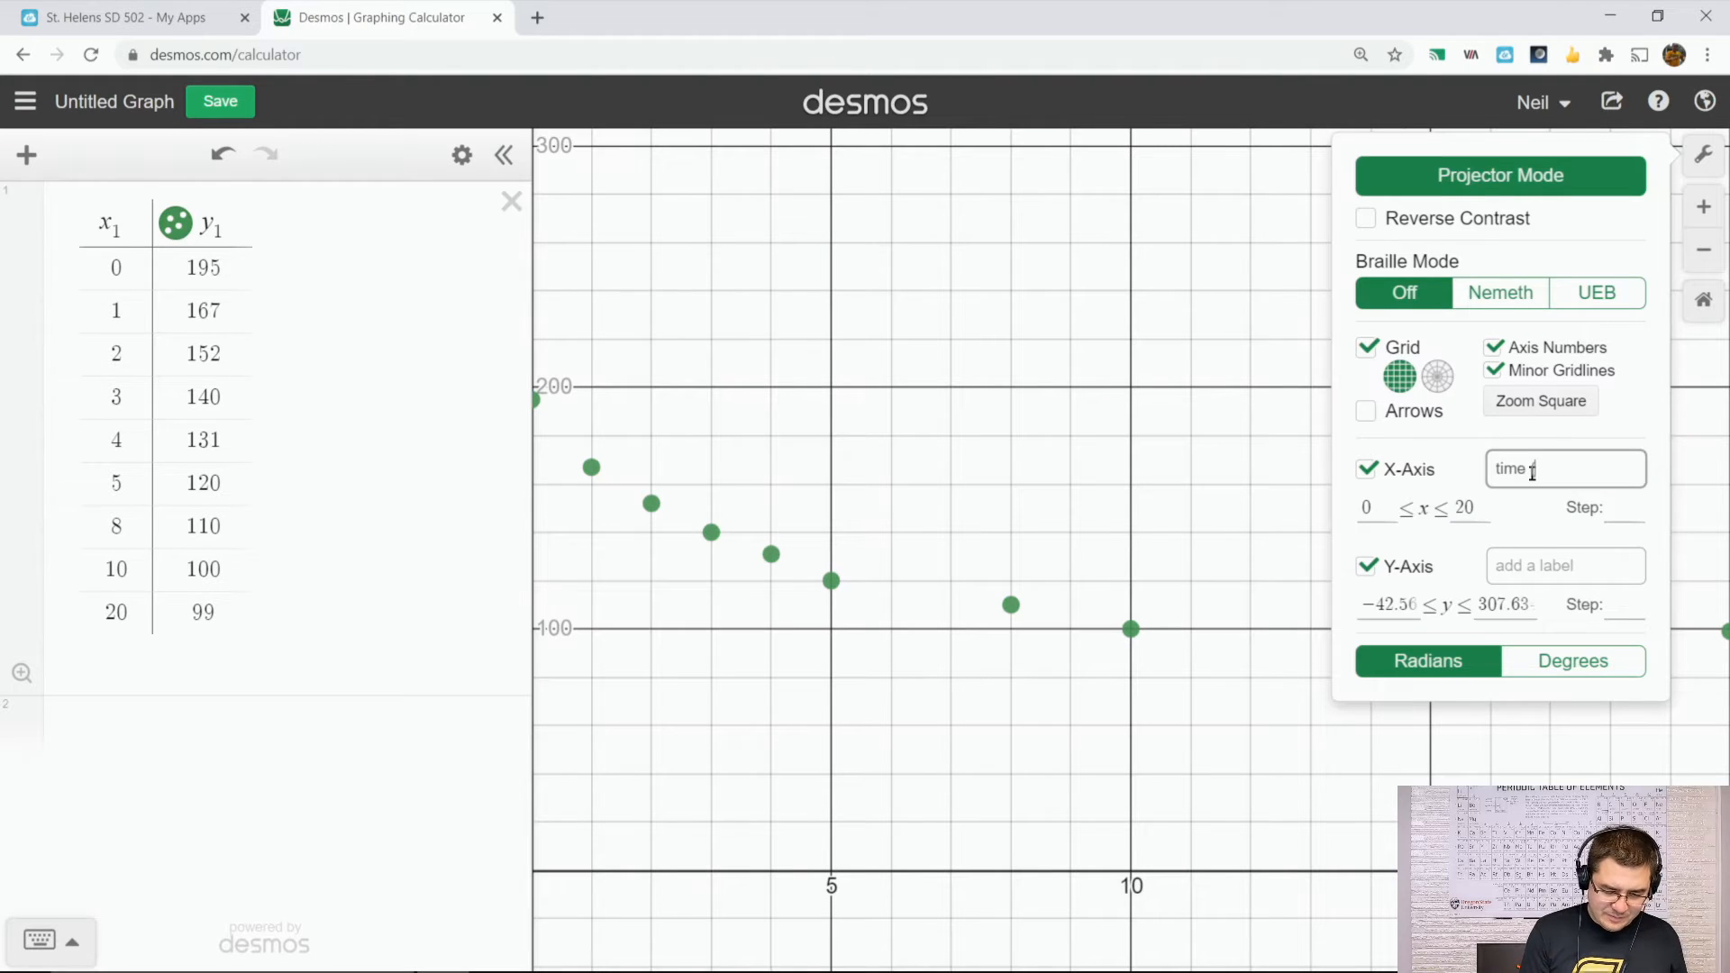
pyautogui.write('min)')
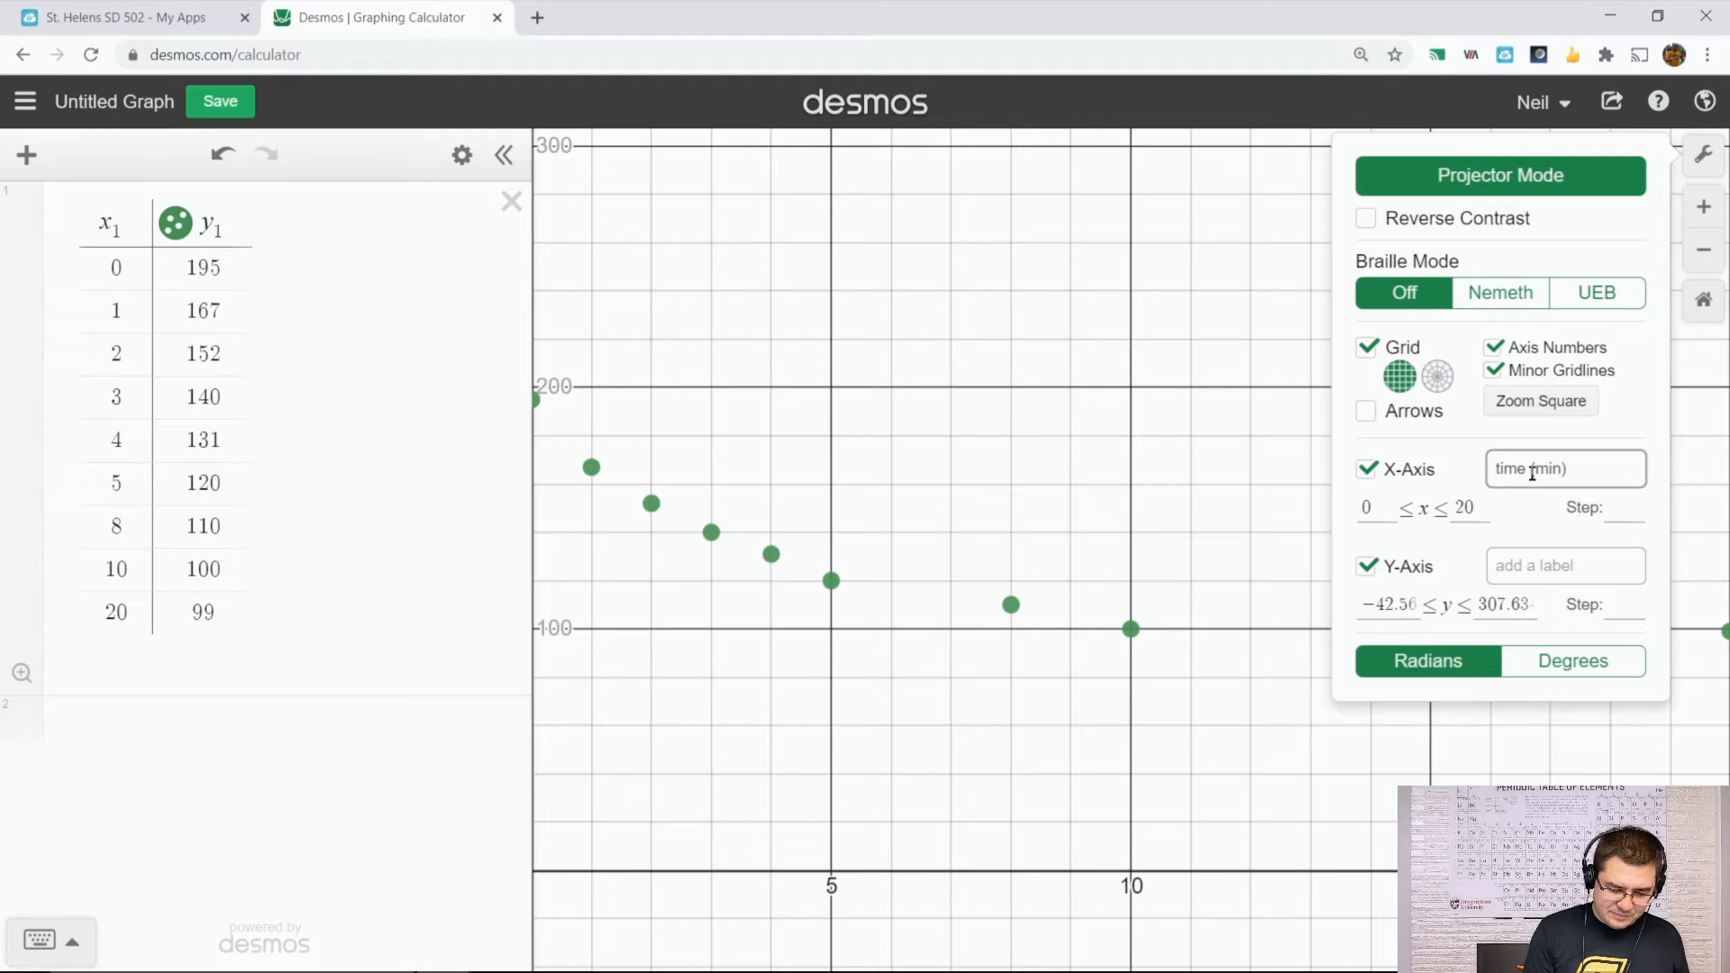
pyautogui.click(1021, 513)
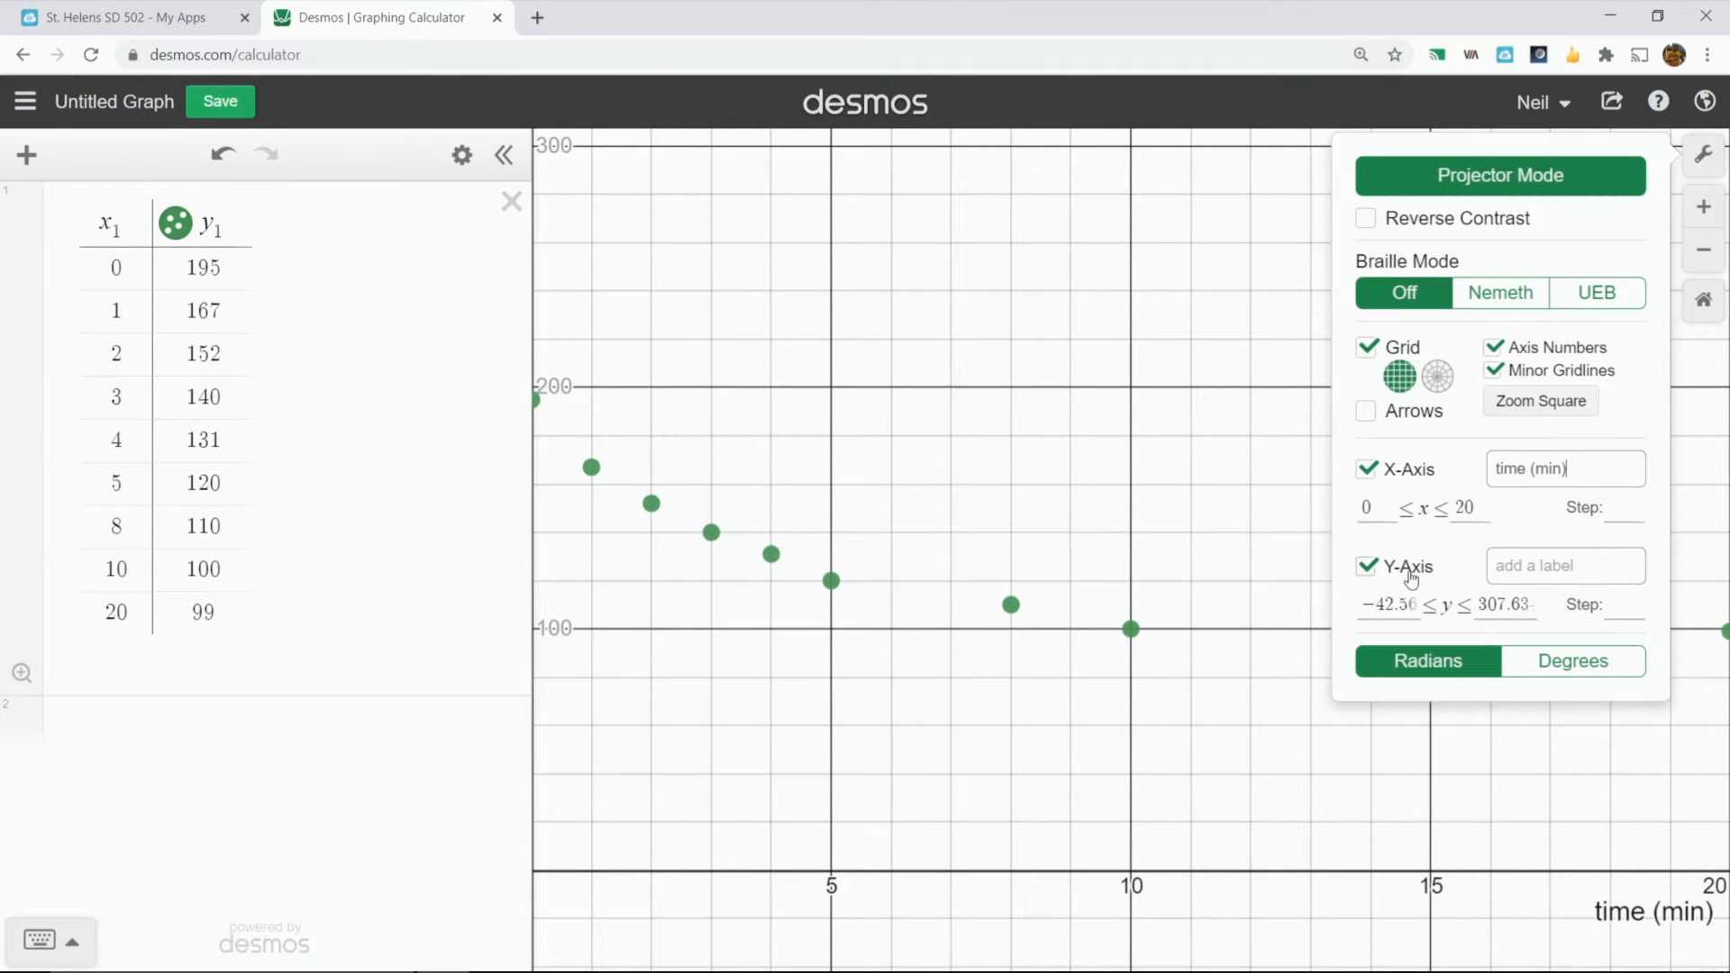
# - Set the graph's y-axis range from 50 to 200
pyautogui.moveTo(1364, 606); pyautogui.dragTo(1451, 600)
pyautogui.write('50')
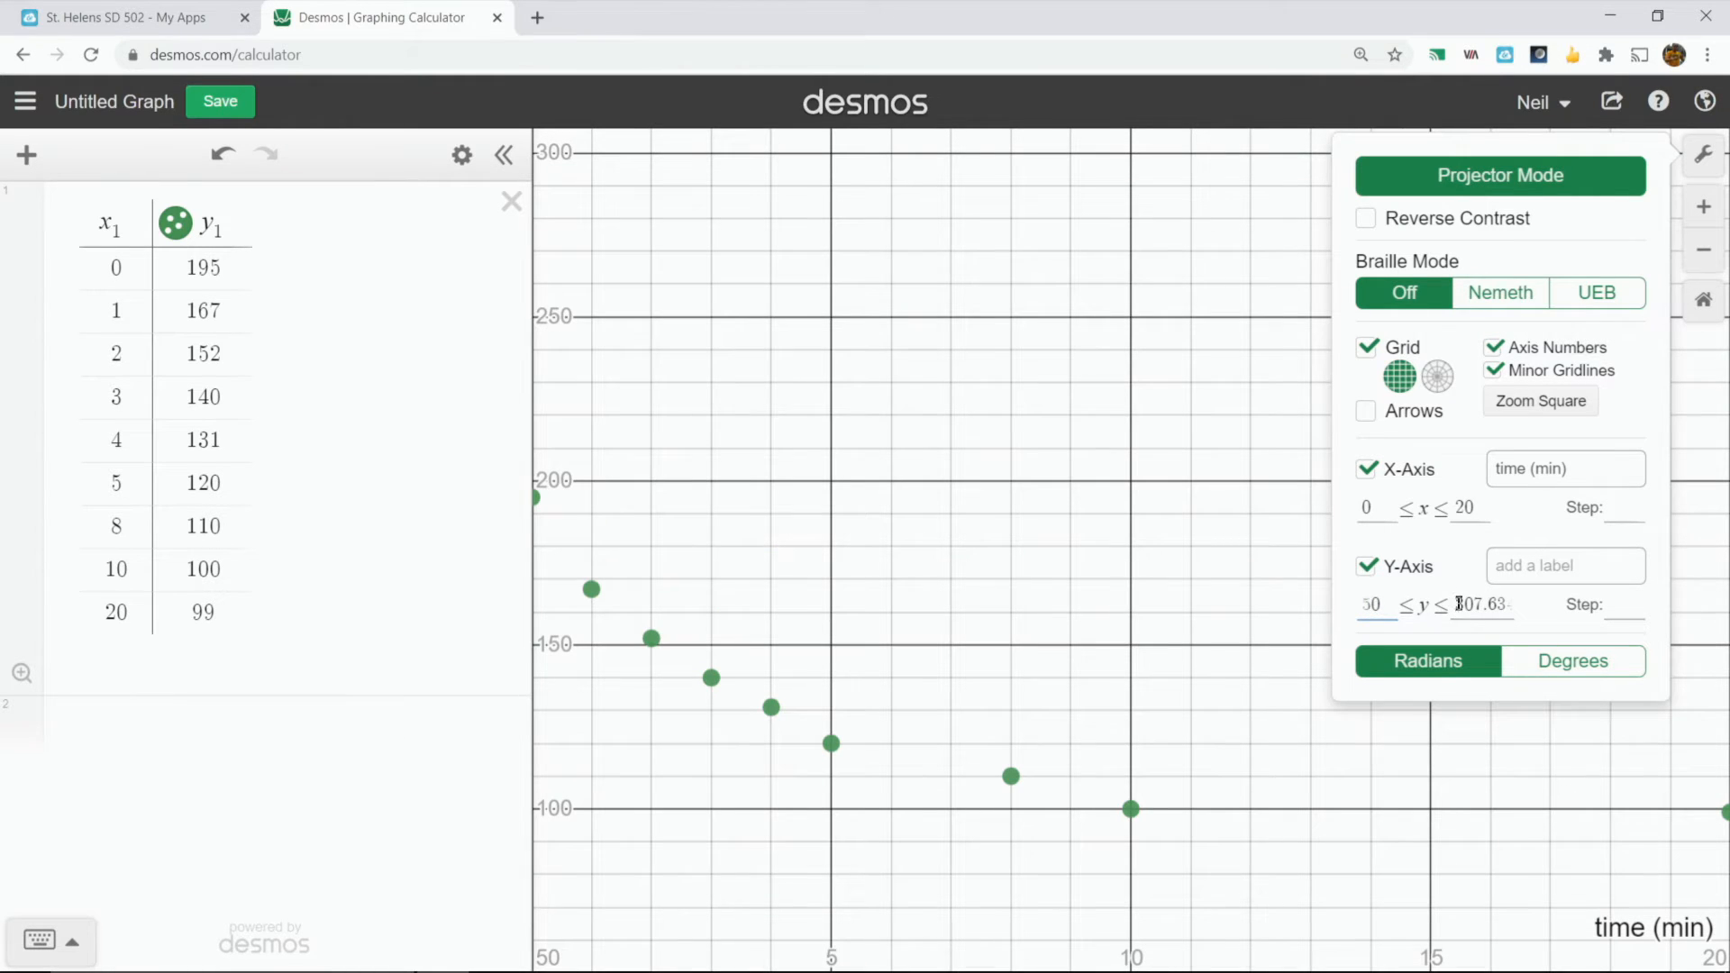
pyautogui.moveTo(1459, 603); pyautogui.dragTo(1633, 607)
pyautogui.write('20900')
pyautogui.press('BackSpace')
pyautogui.press('BackSpace')
pyautogui.press('BackSpace')
pyautogui.write('00')
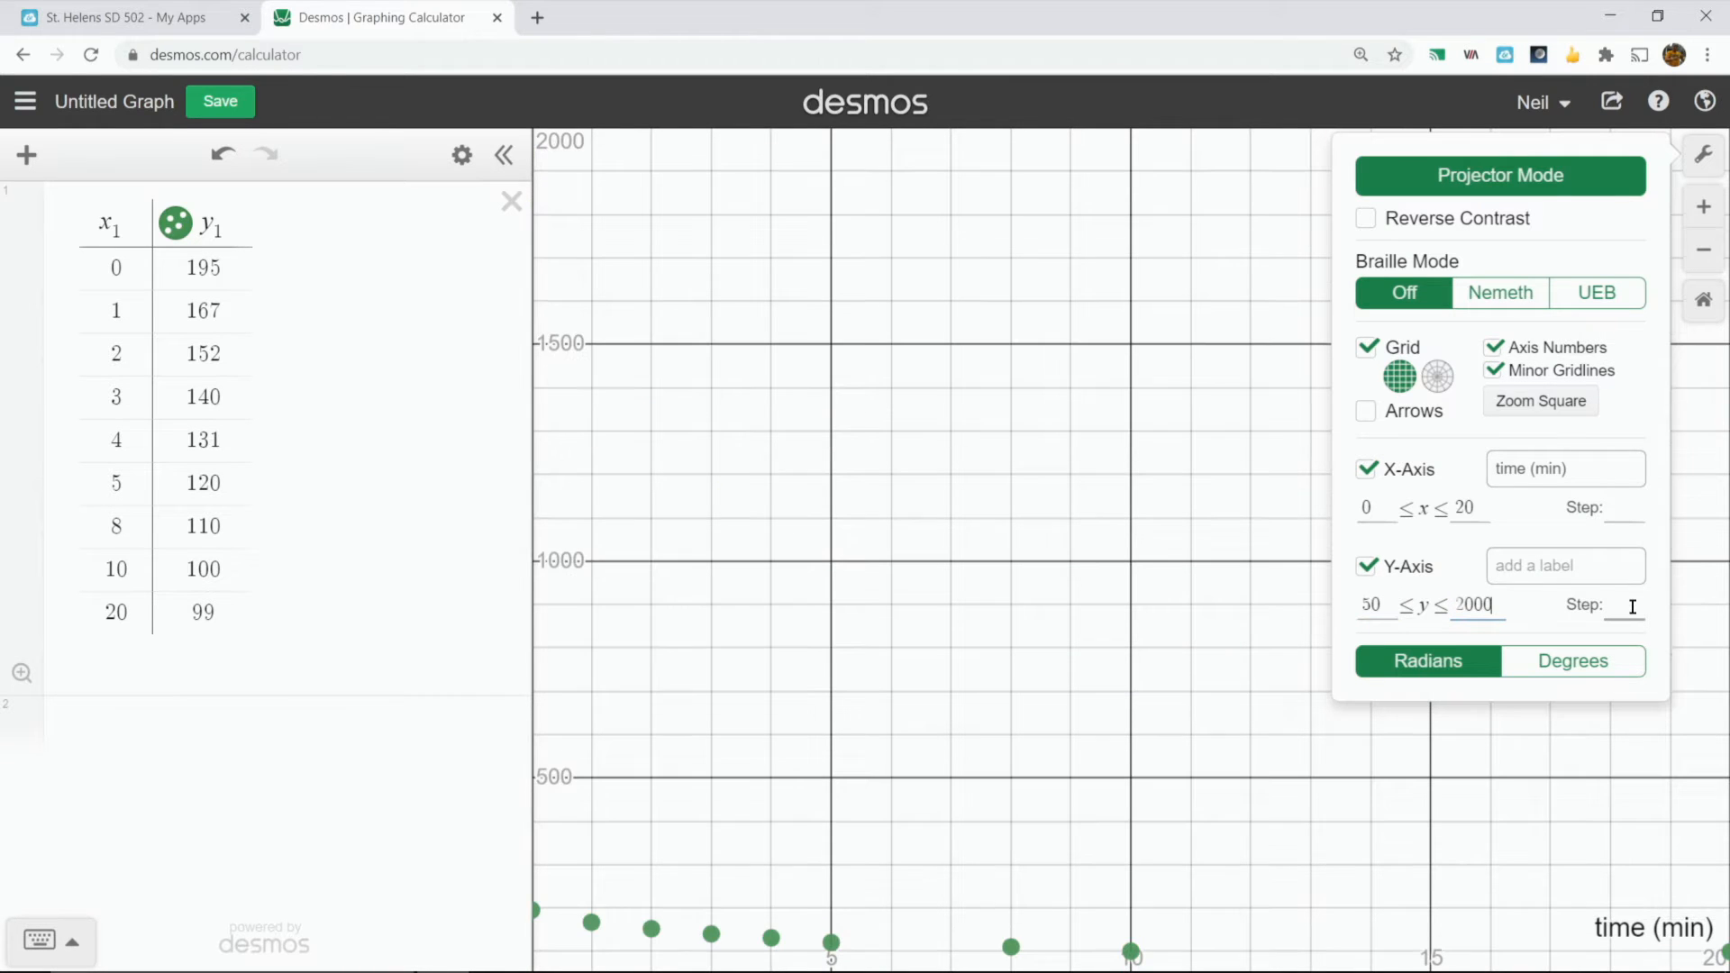
pyautogui.press('BackSpace')
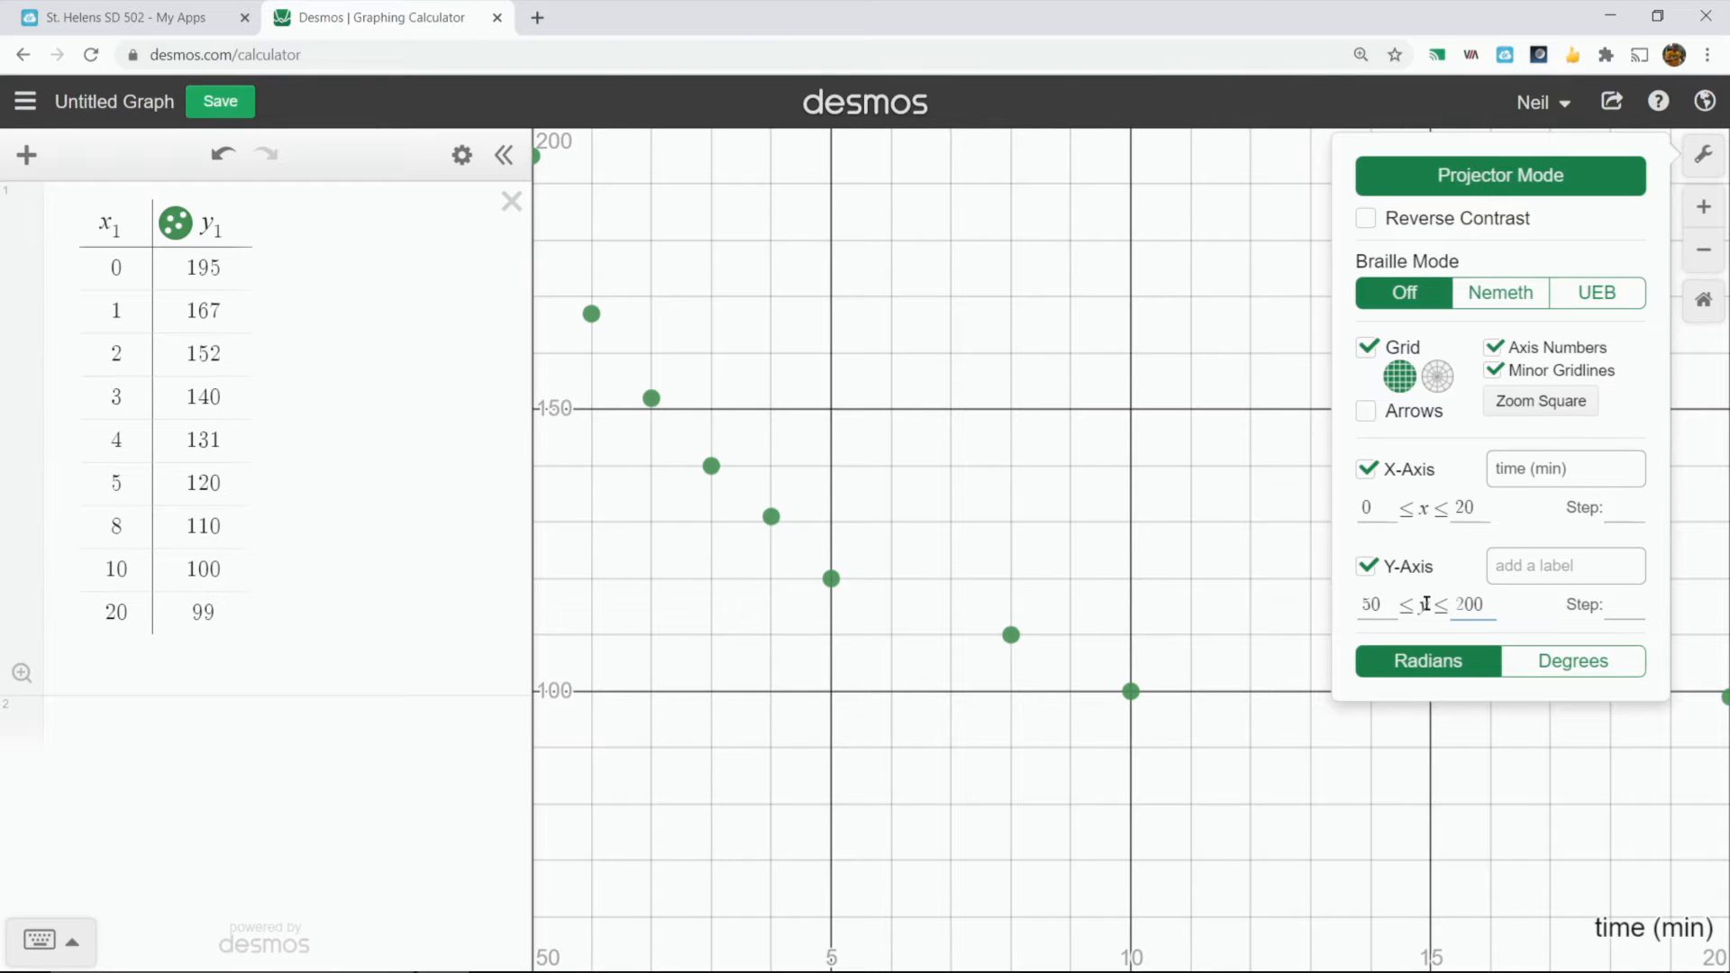
# - Label the y-axis "temp (degF)" and close the graph settings
pyautogui.click(1595, 582)
pyautogui.write('temp (d')
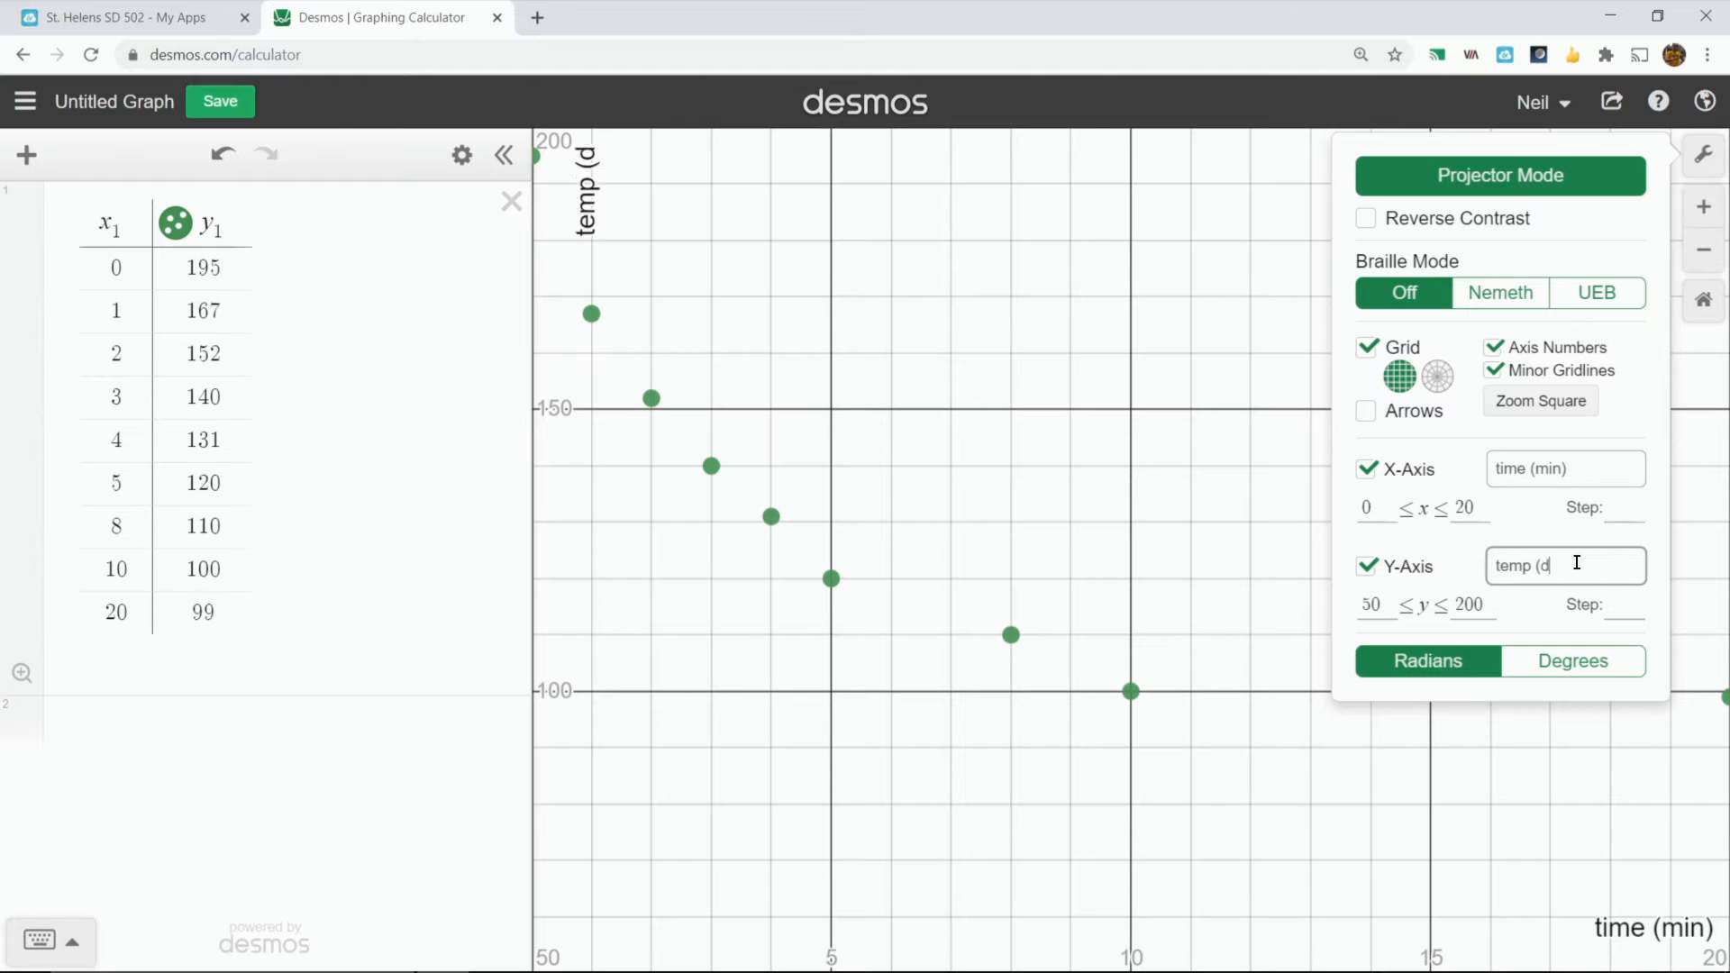
pyautogui.write('egF)')
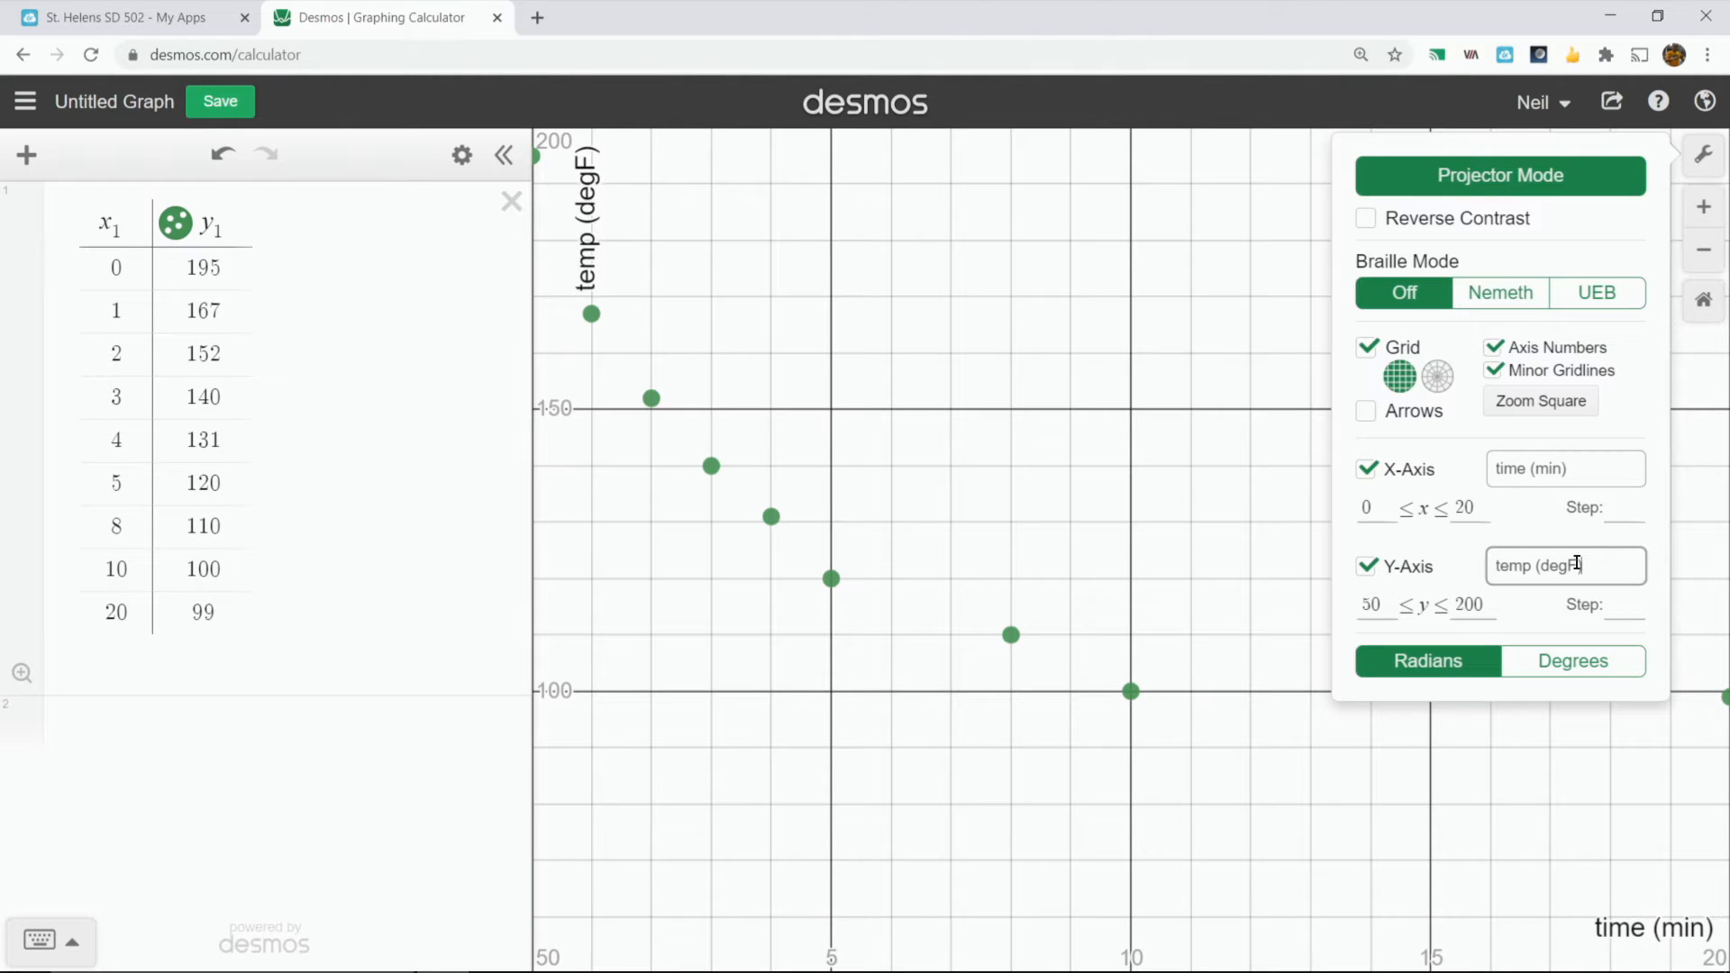
pyautogui.click(1054, 539)
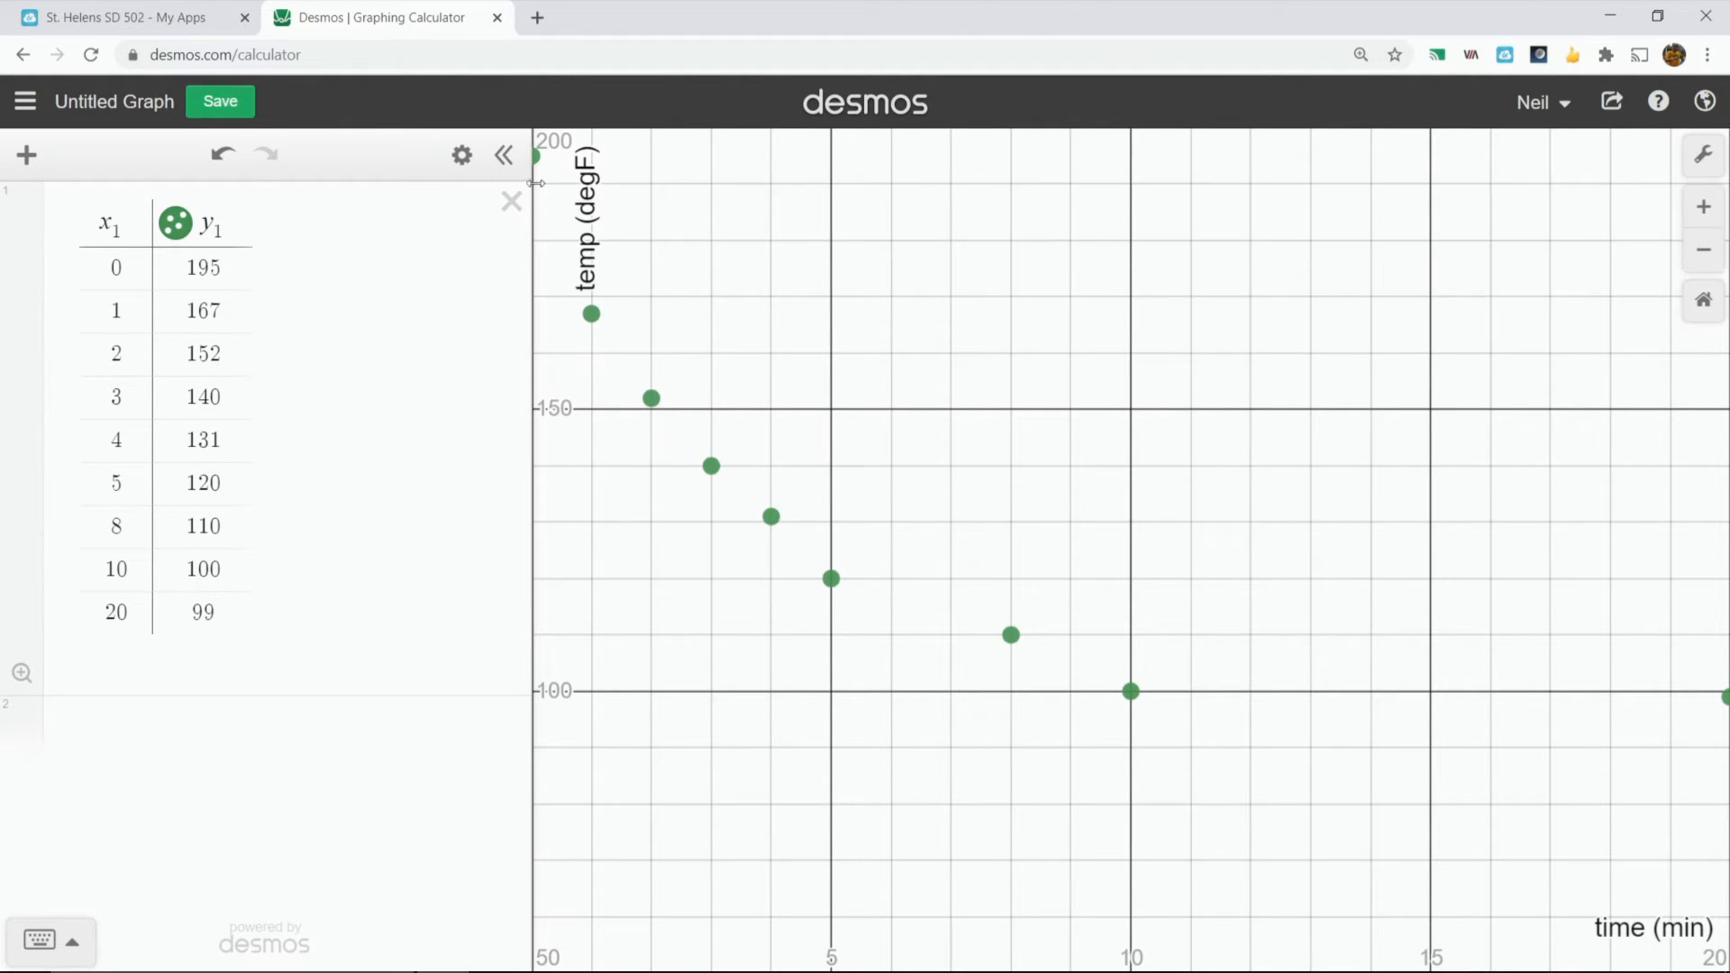
# - Adjust the graph view so all Trial 1 points and both axis labels fit with some margin around them
pyautogui.moveTo(815, 390); pyautogui.dragTo(900, 521)
pyautogui.scroll(-2, 901, 521)
pyautogui.moveTo(975, 567); pyautogui.dragTo(991, 558)
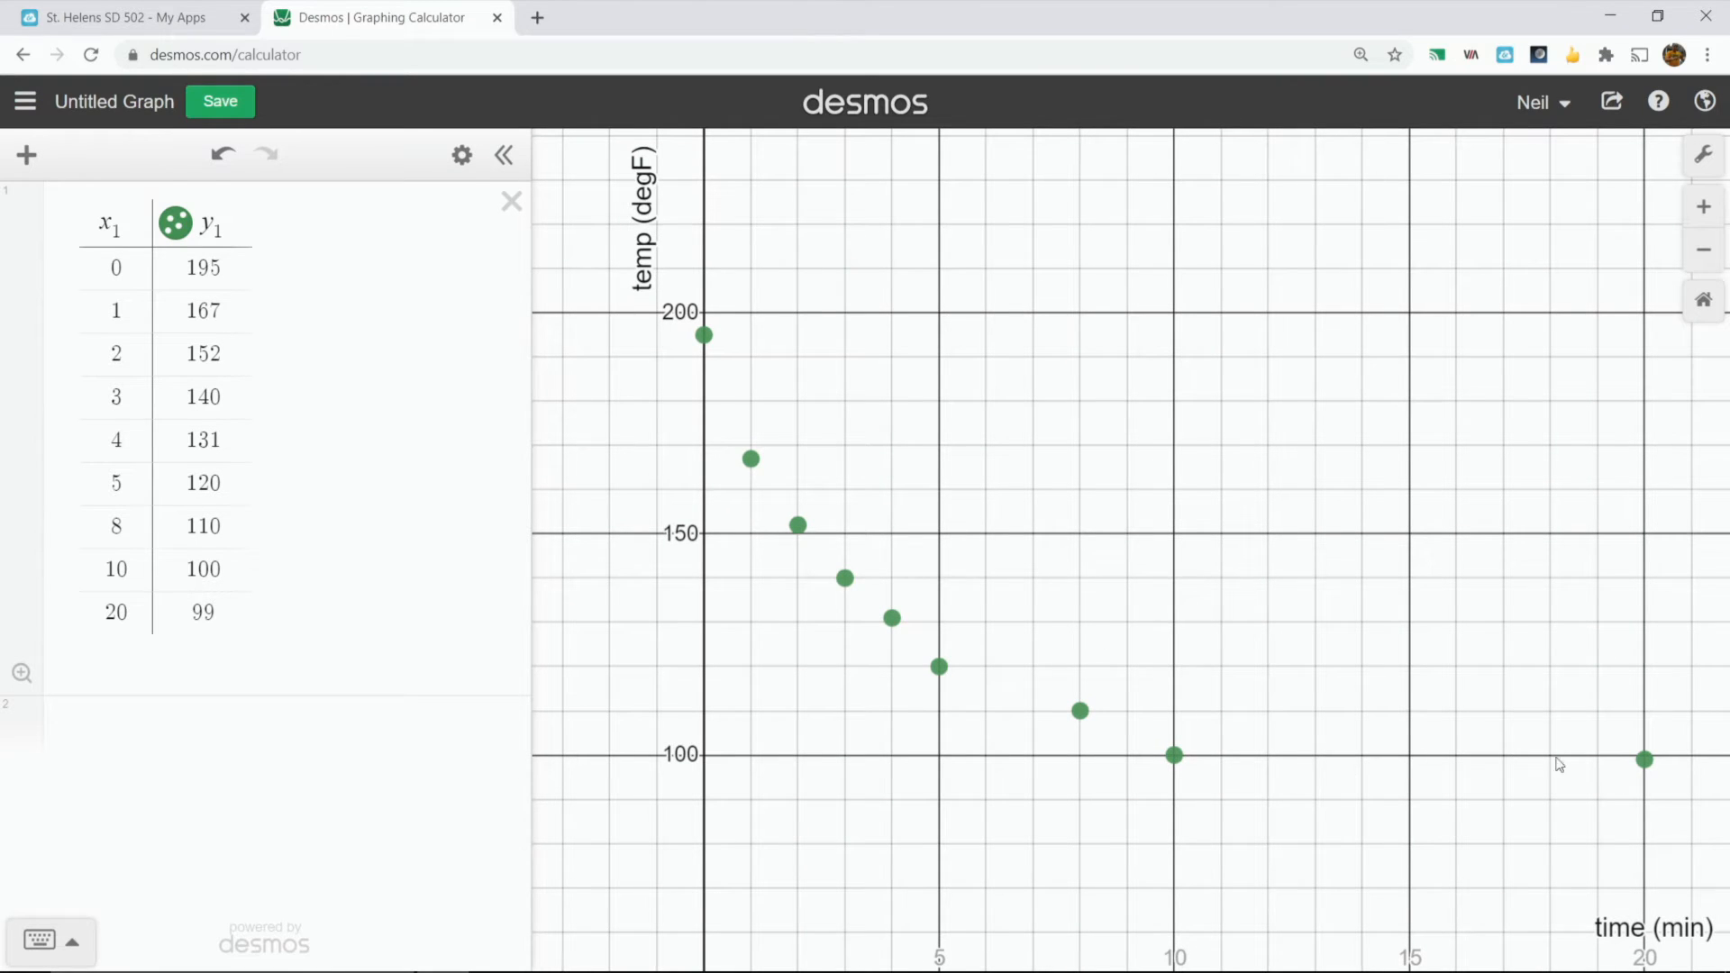
pyautogui.scroll(-1, 1648, 769)
pyautogui.moveTo(1580, 777); pyautogui.dragTo(1469, 683)
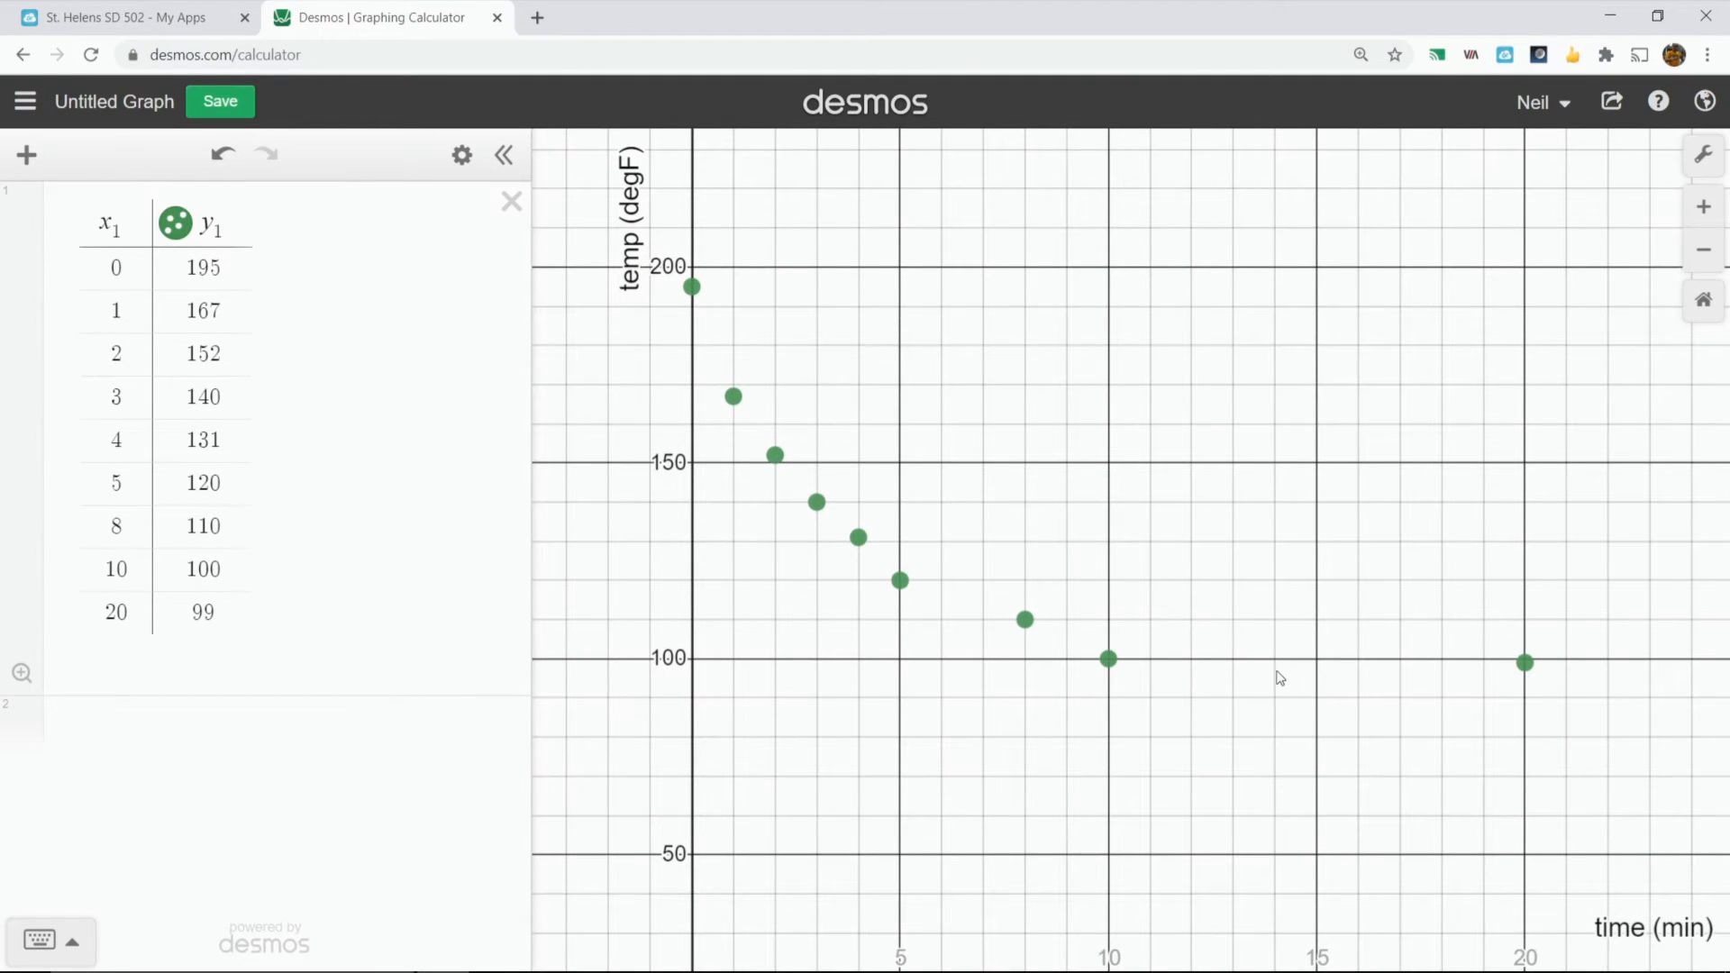
# - Add a y2 column to the data table for the Trial 2 temperatures
pyautogui.click(277, 233)
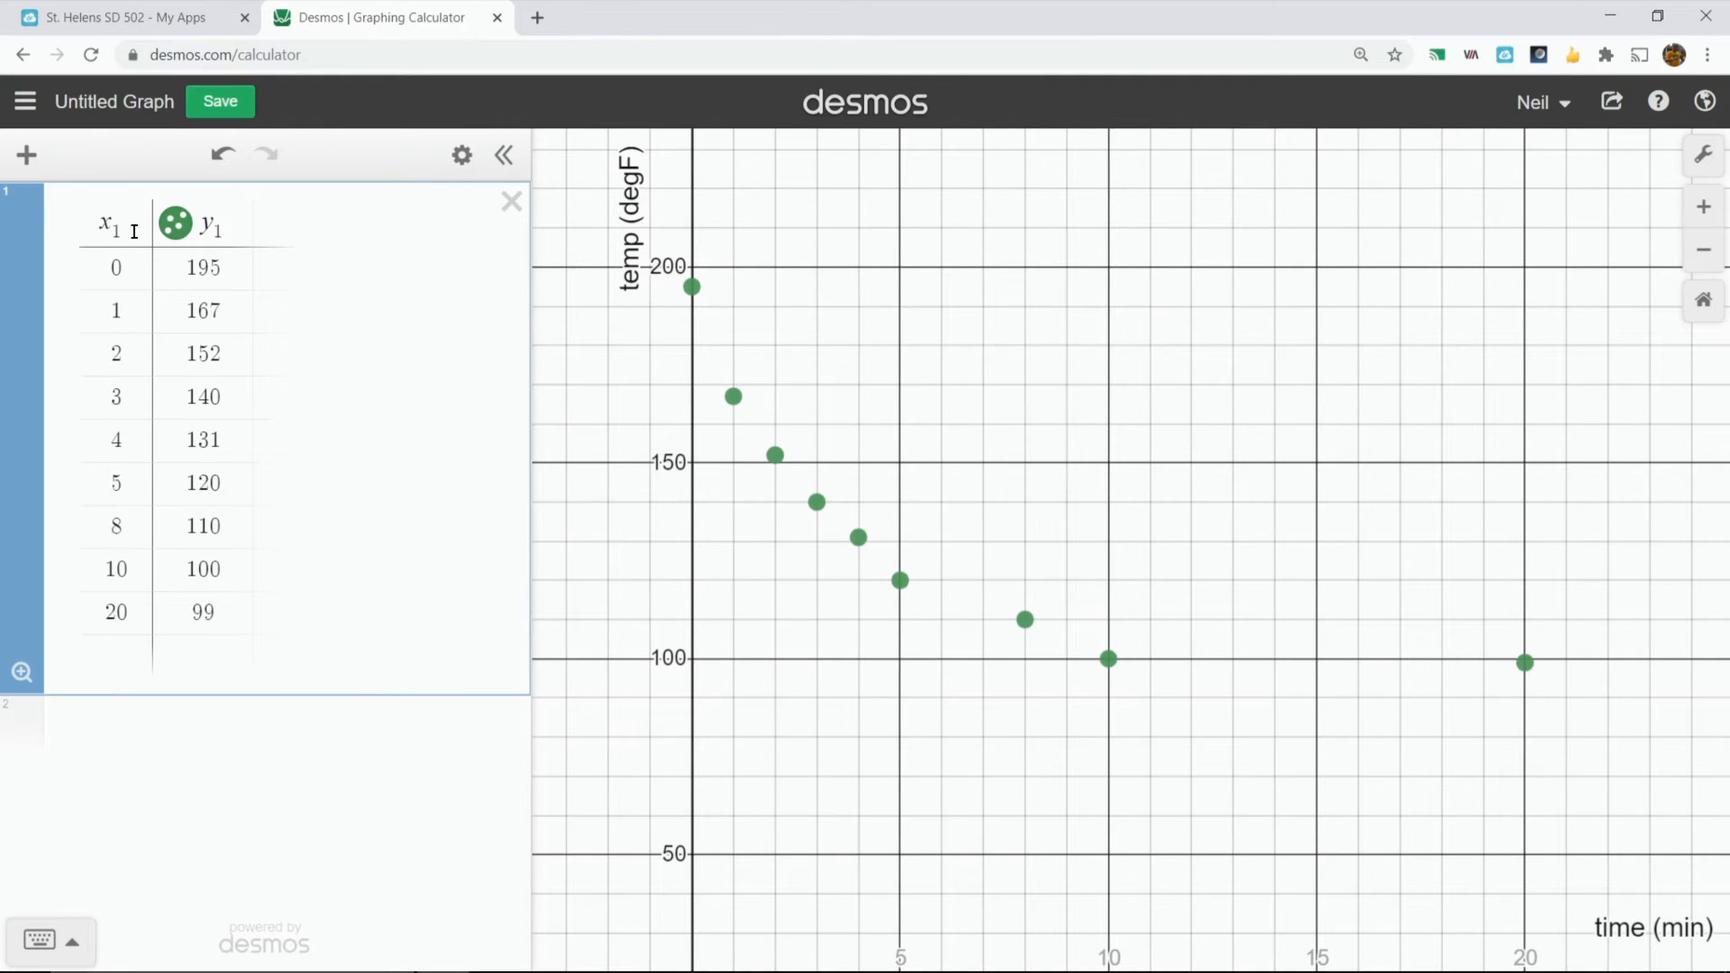
pyautogui.click(269, 228)
pyautogui.write('y2')
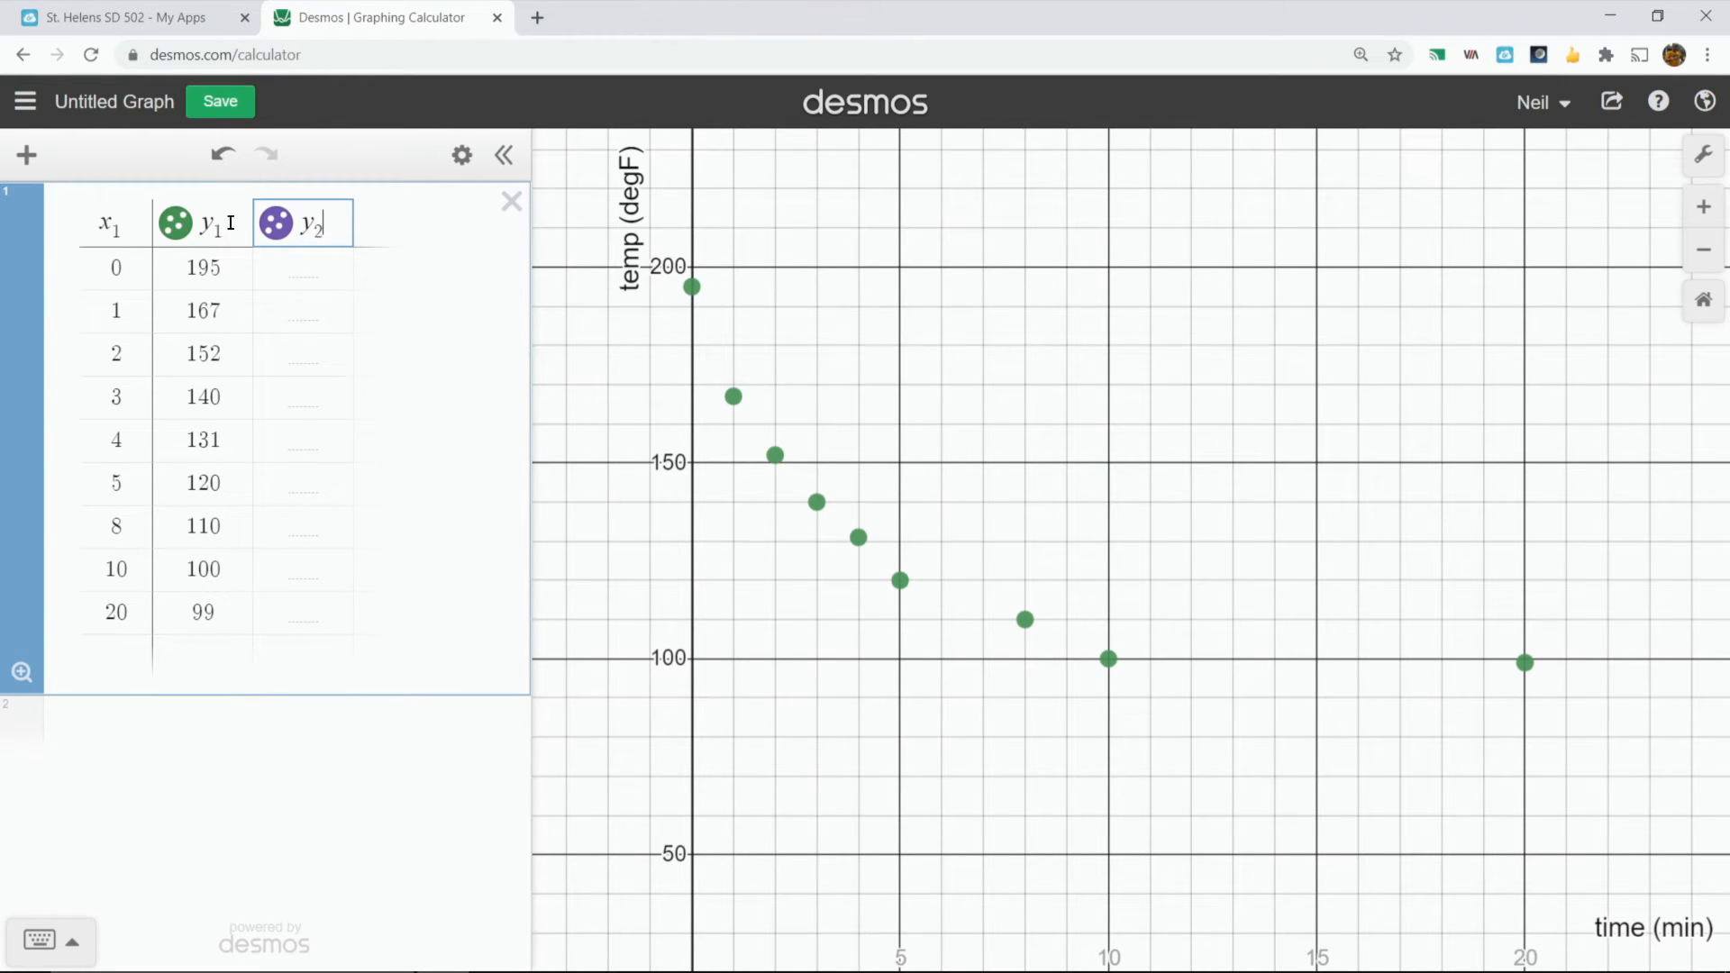
# - Show the OneNote data beside the graph and enter the Trial 2 temperatures 195, 170, 160 and 155 in y2 for times 0 to 3
pyautogui.click(291, 268)
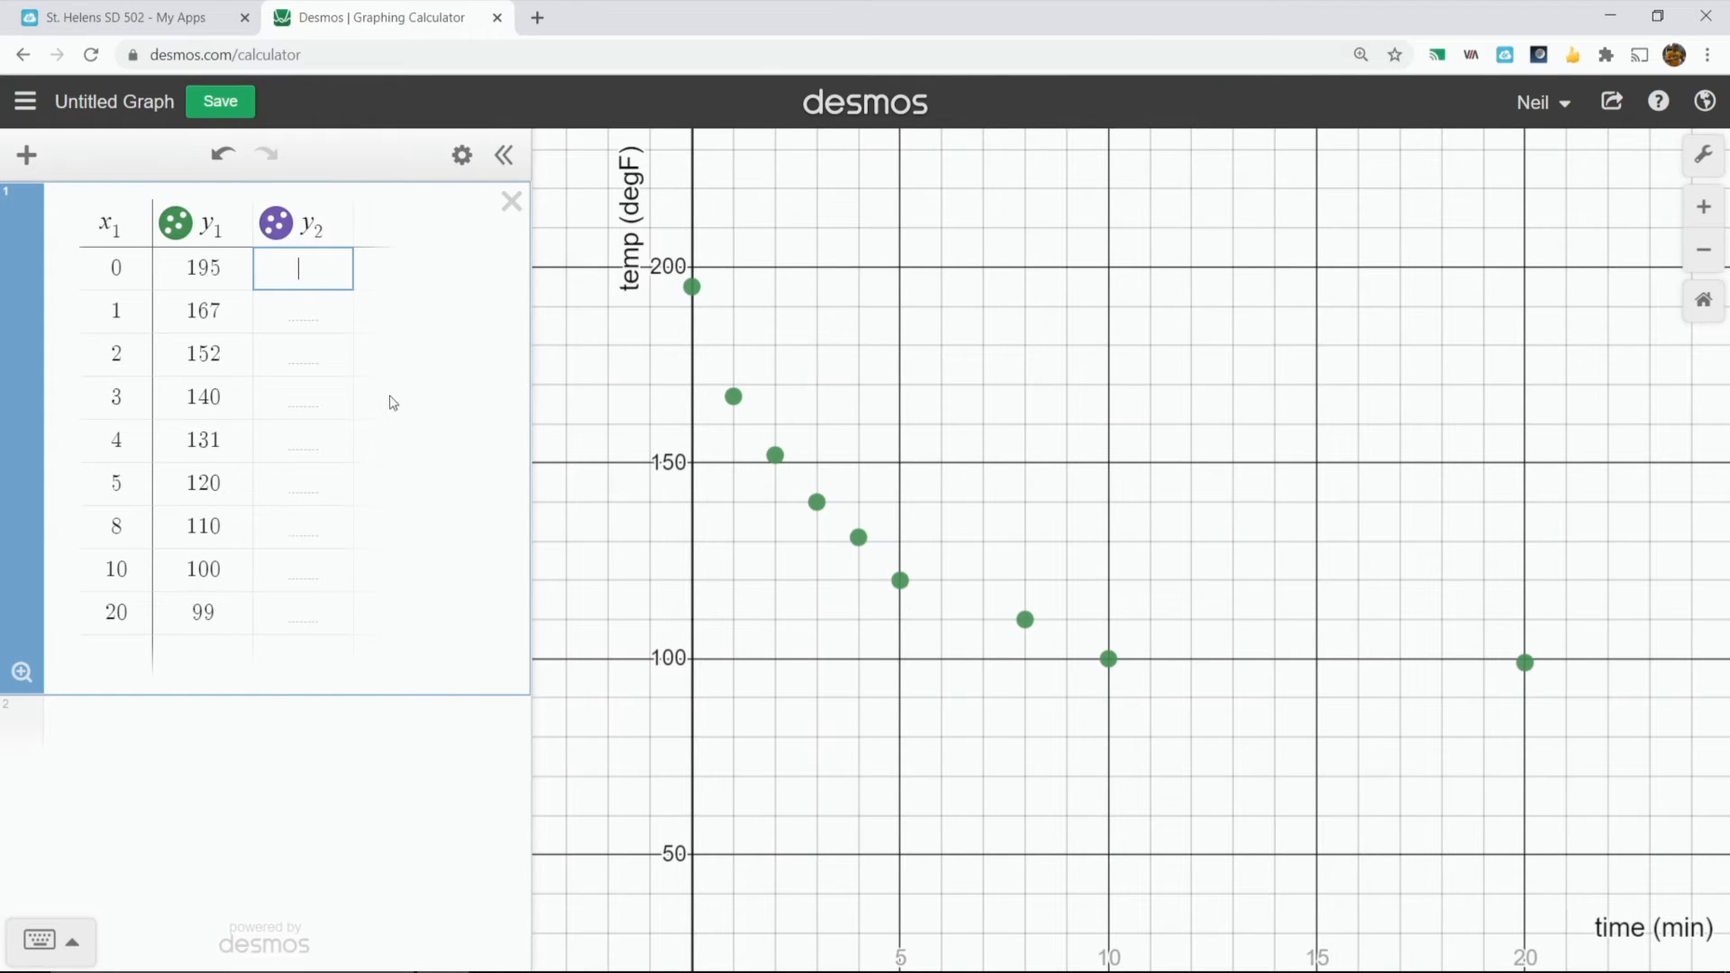
pyautogui.moveTo(571, 954)
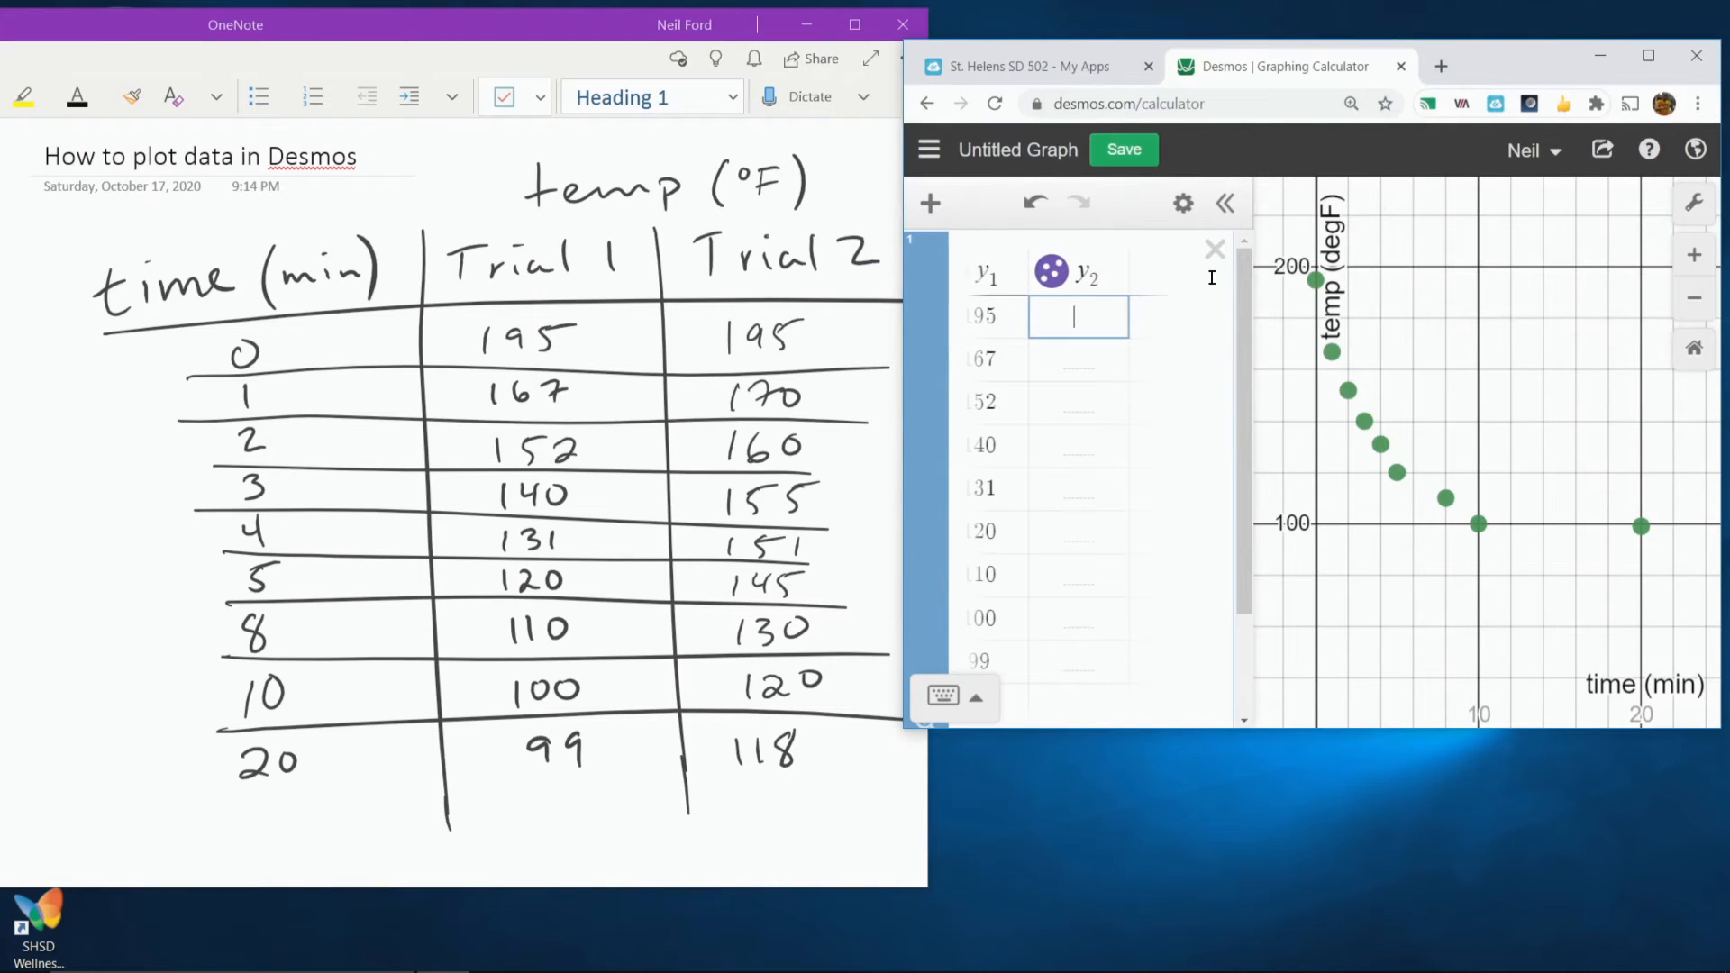
pyautogui.write('195')
pyautogui.press('Return')
pyautogui.write('170')
pyautogui.press('Return')
pyautogui.write('1')
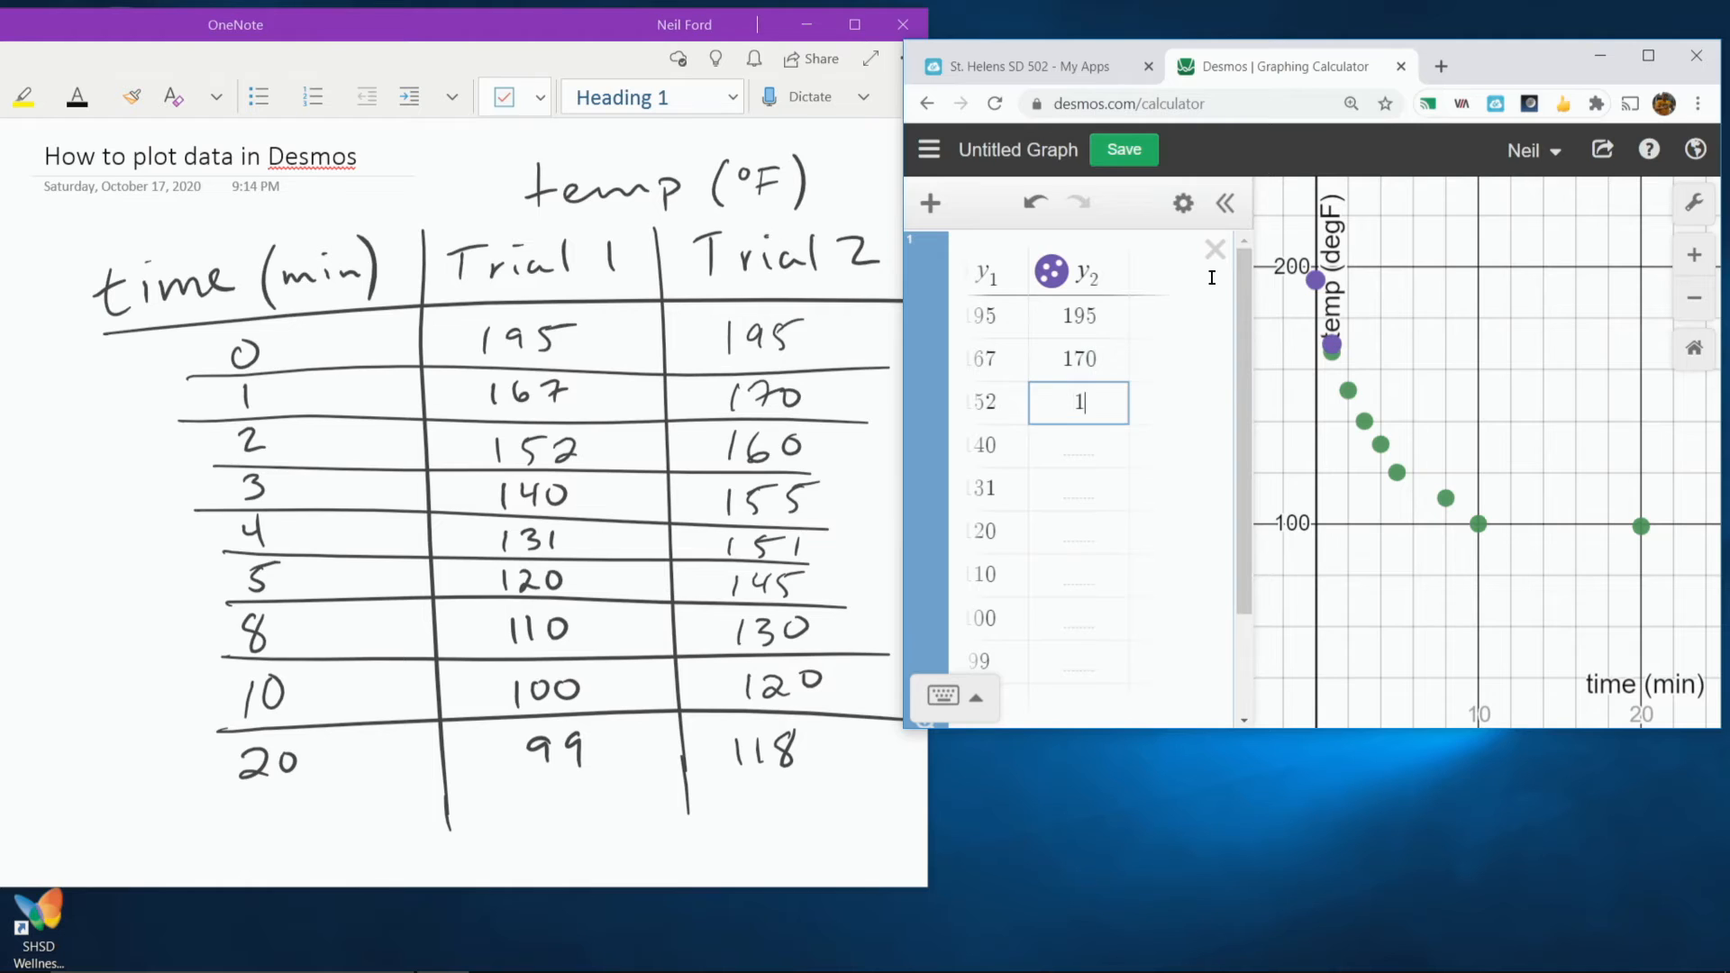
pyautogui.write('60')
pyautogui.press('Return')
pyautogui.write('155')
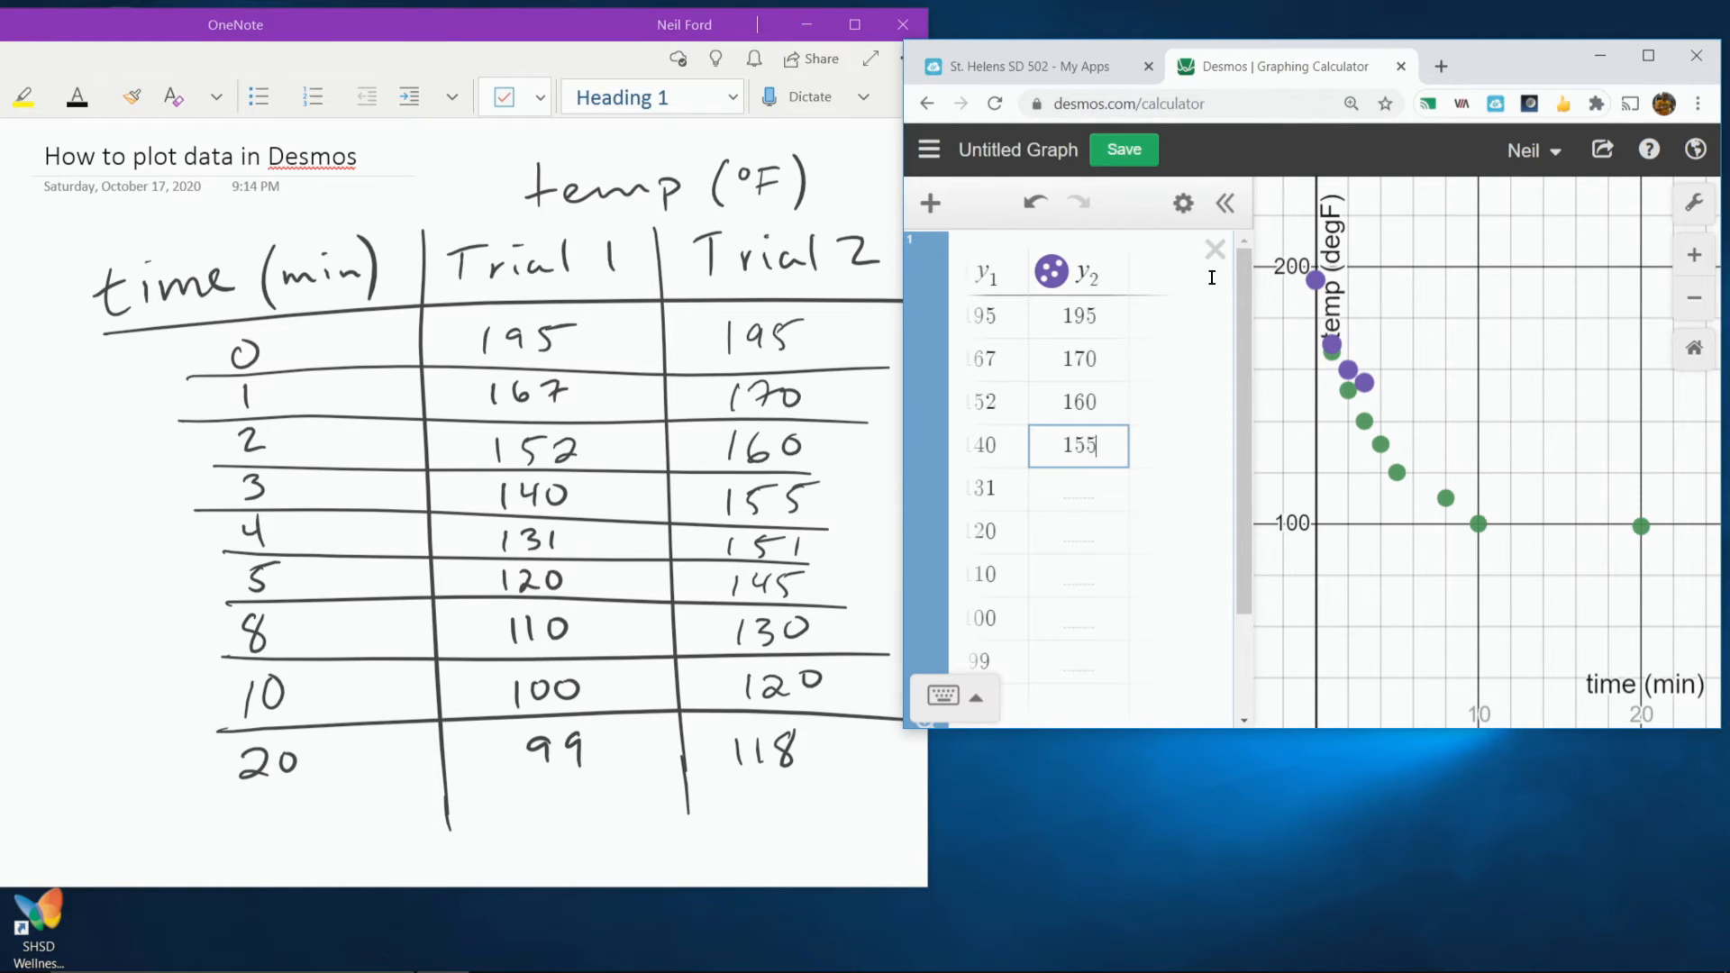
# - Enter the Trial 2 temperatures 151, 145, 130, 120 and 118 in y2 for times 4, 5, 8, 10 and 20, and maximize the browser
pyautogui.press('Return')
pyautogui.write('151')
pyautogui.press('Return')
pyautogui.write('145')
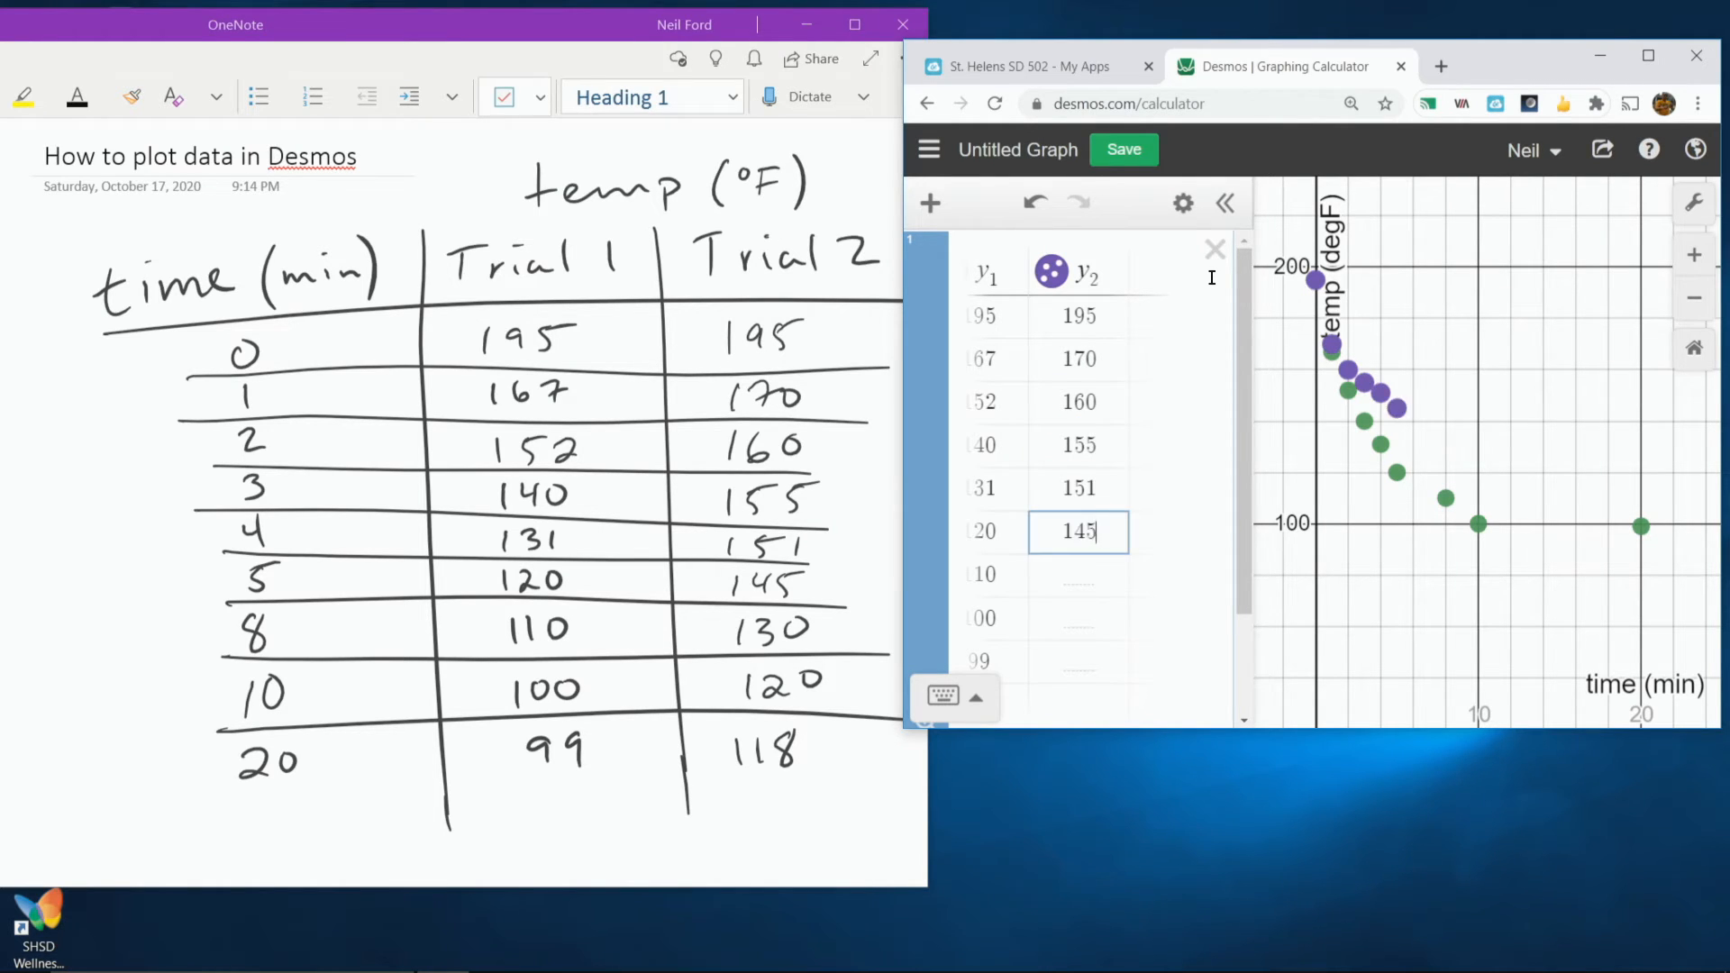
pyautogui.press('Return')
pyautogui.write('130')
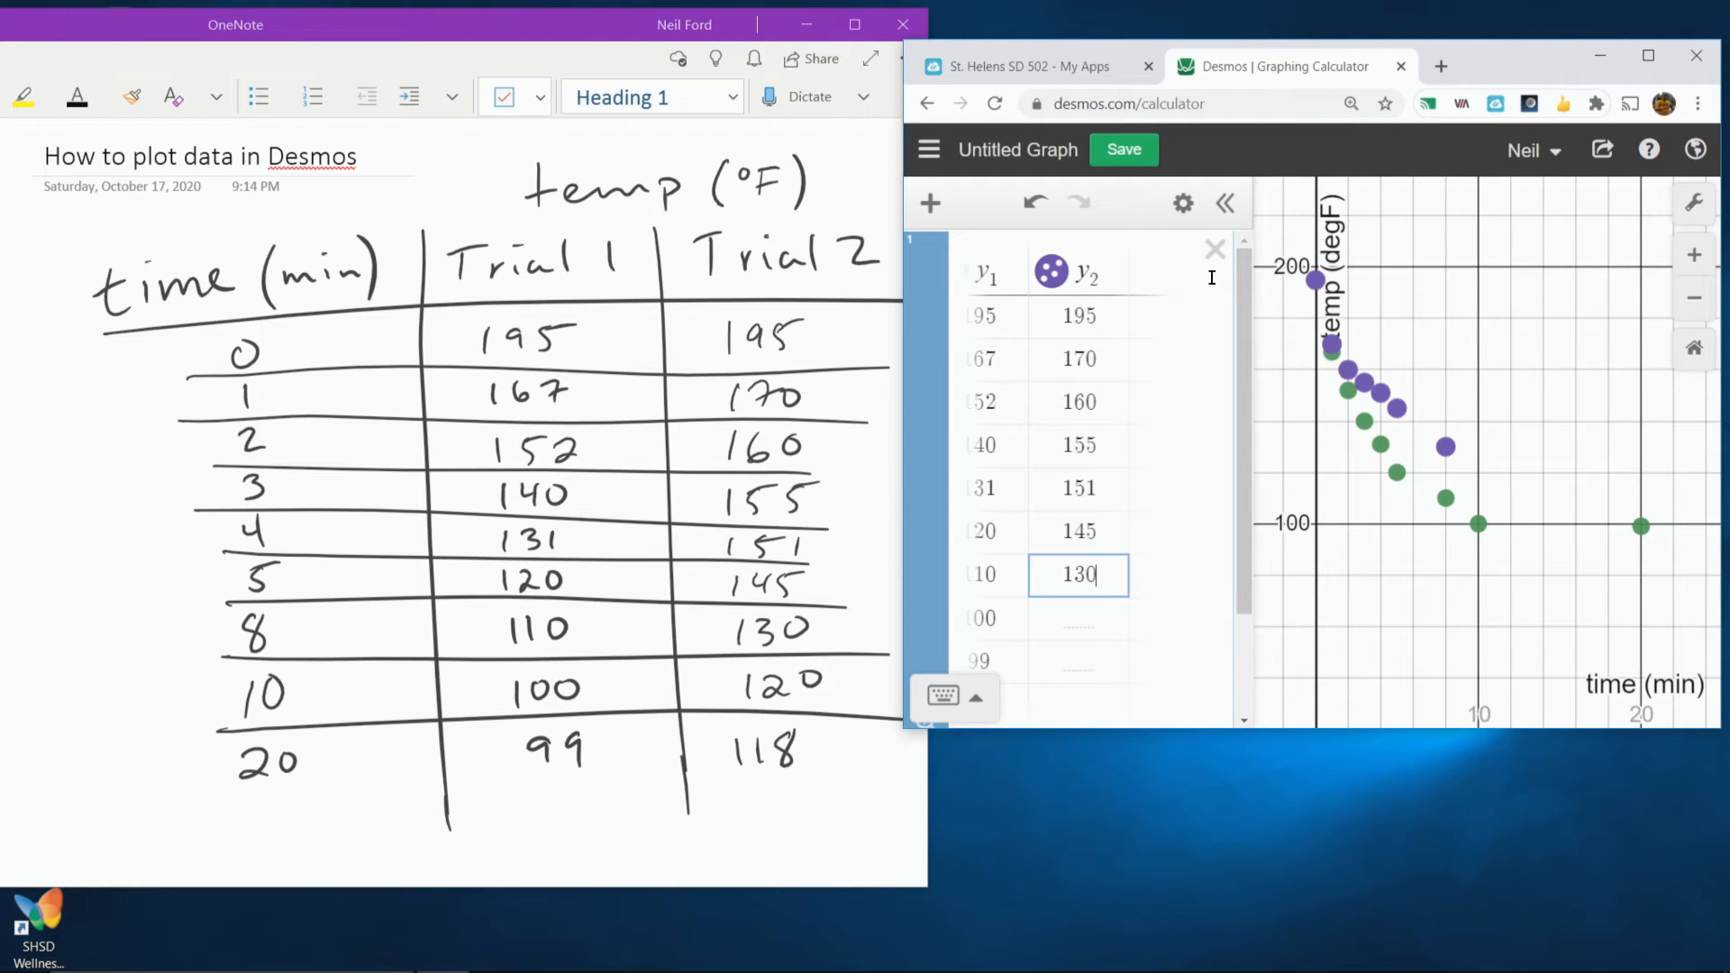
pyautogui.press('Return')
pyautogui.write('120')
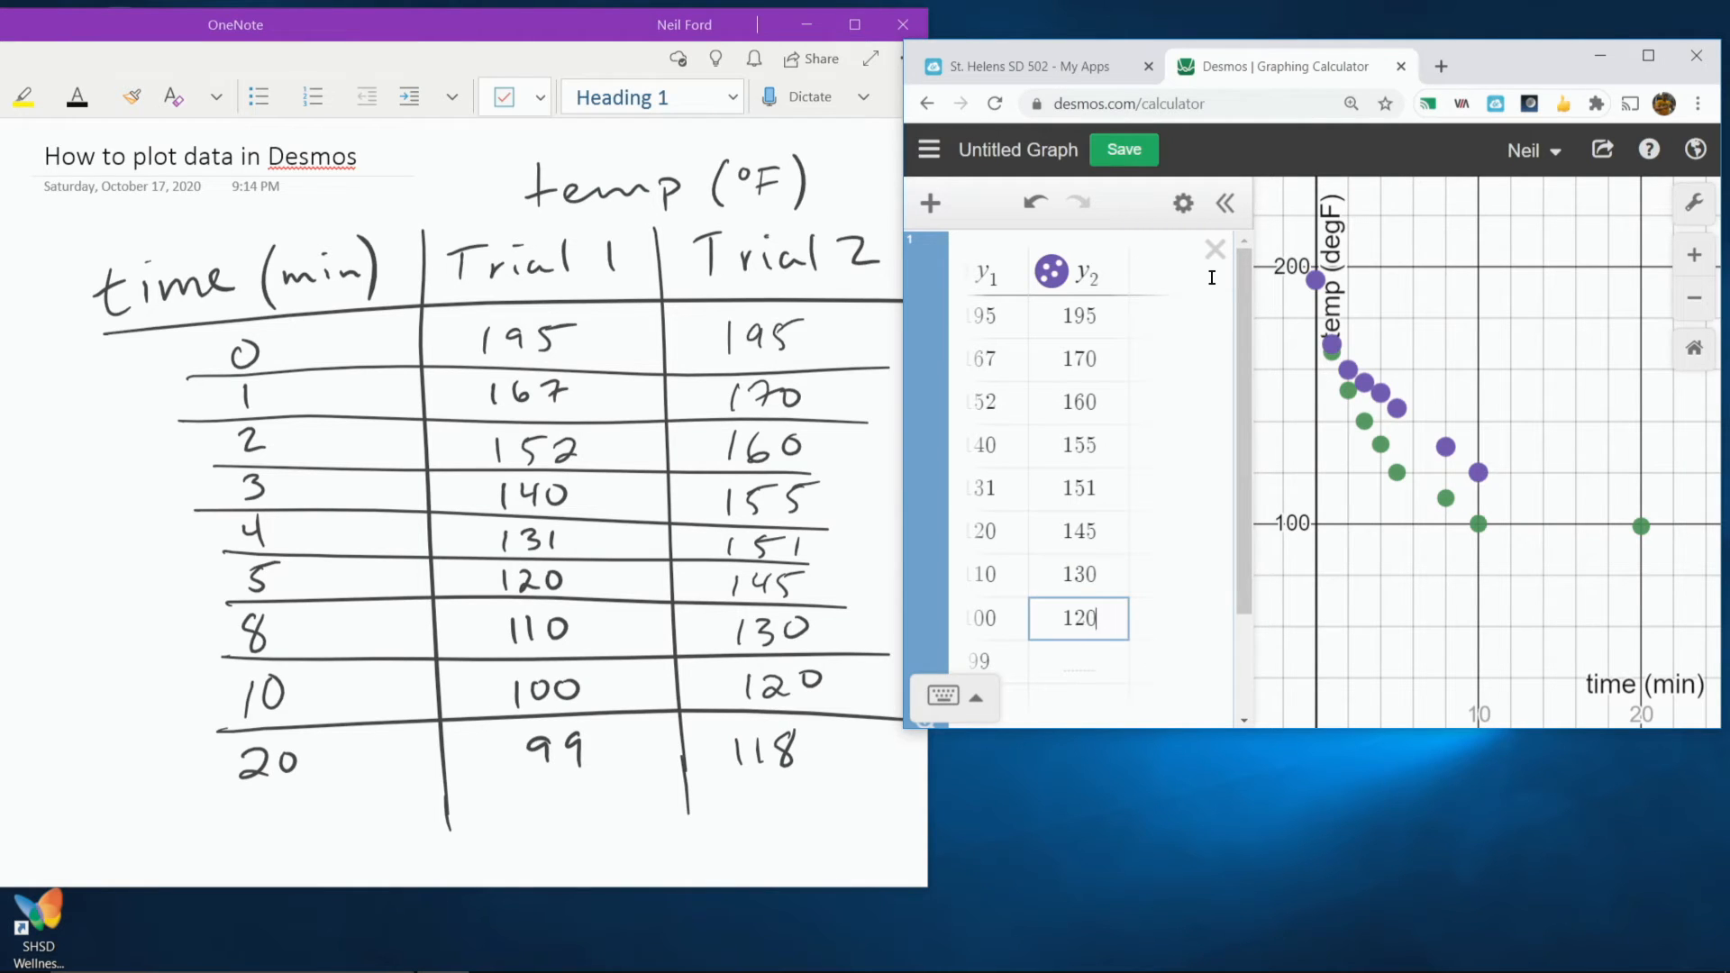
pyautogui.press('Return')
pyautogui.write('118')
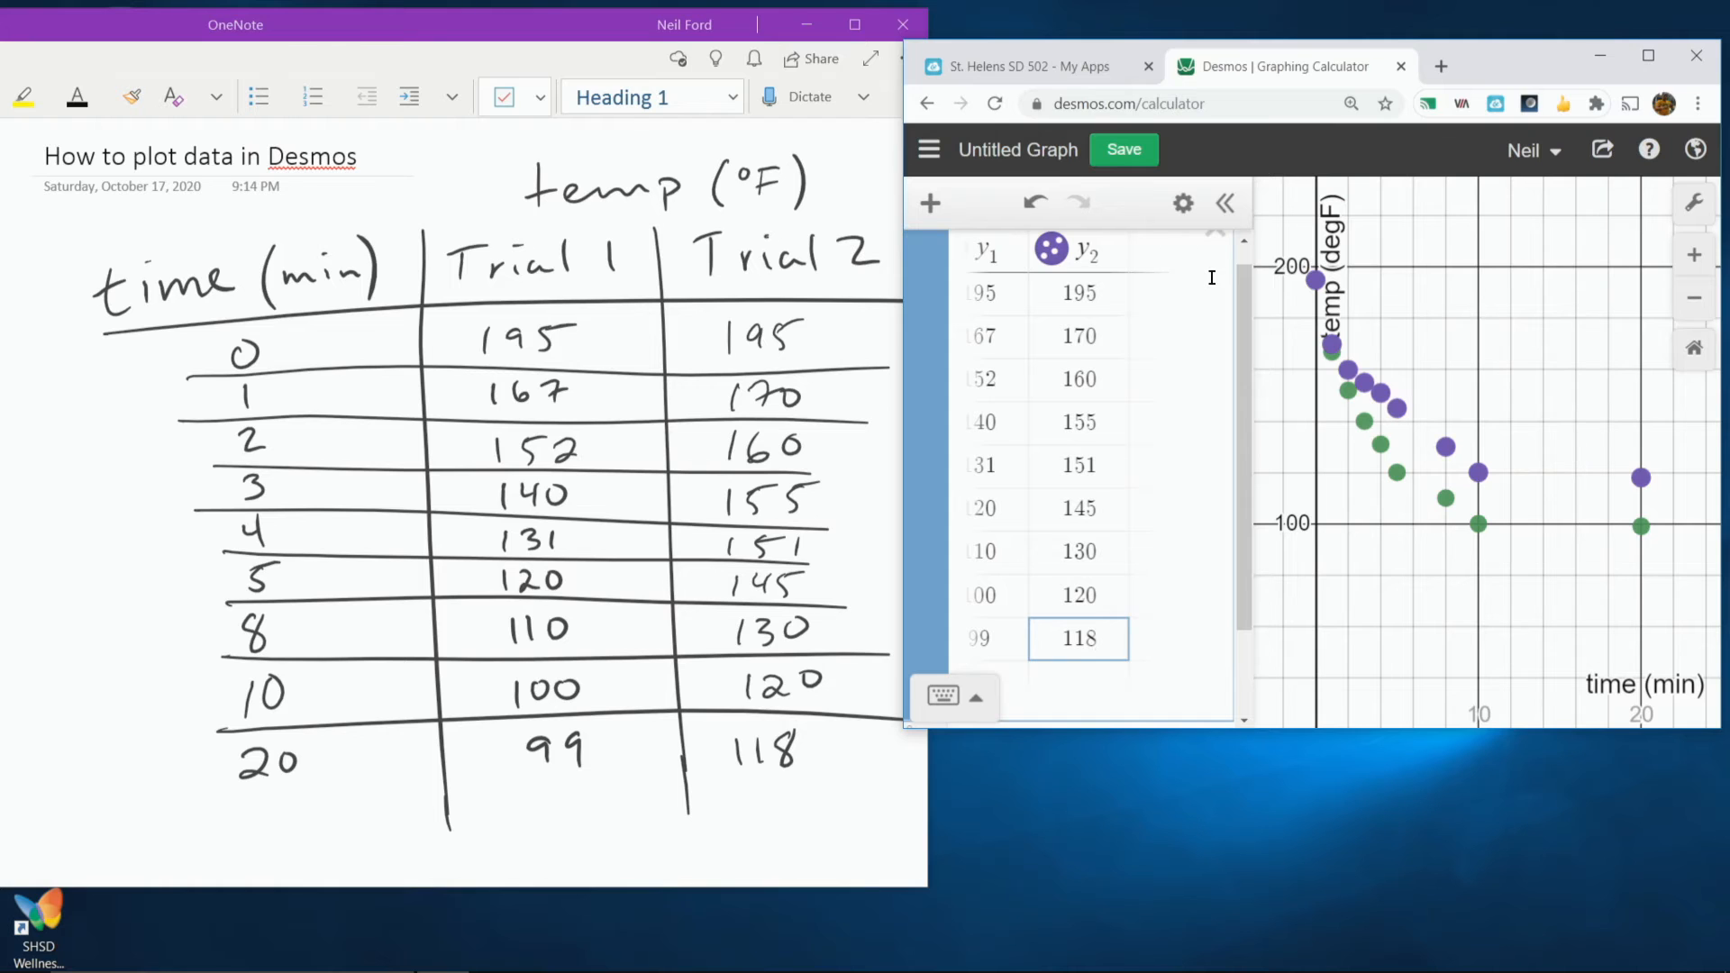
pyautogui.click(1648, 56)
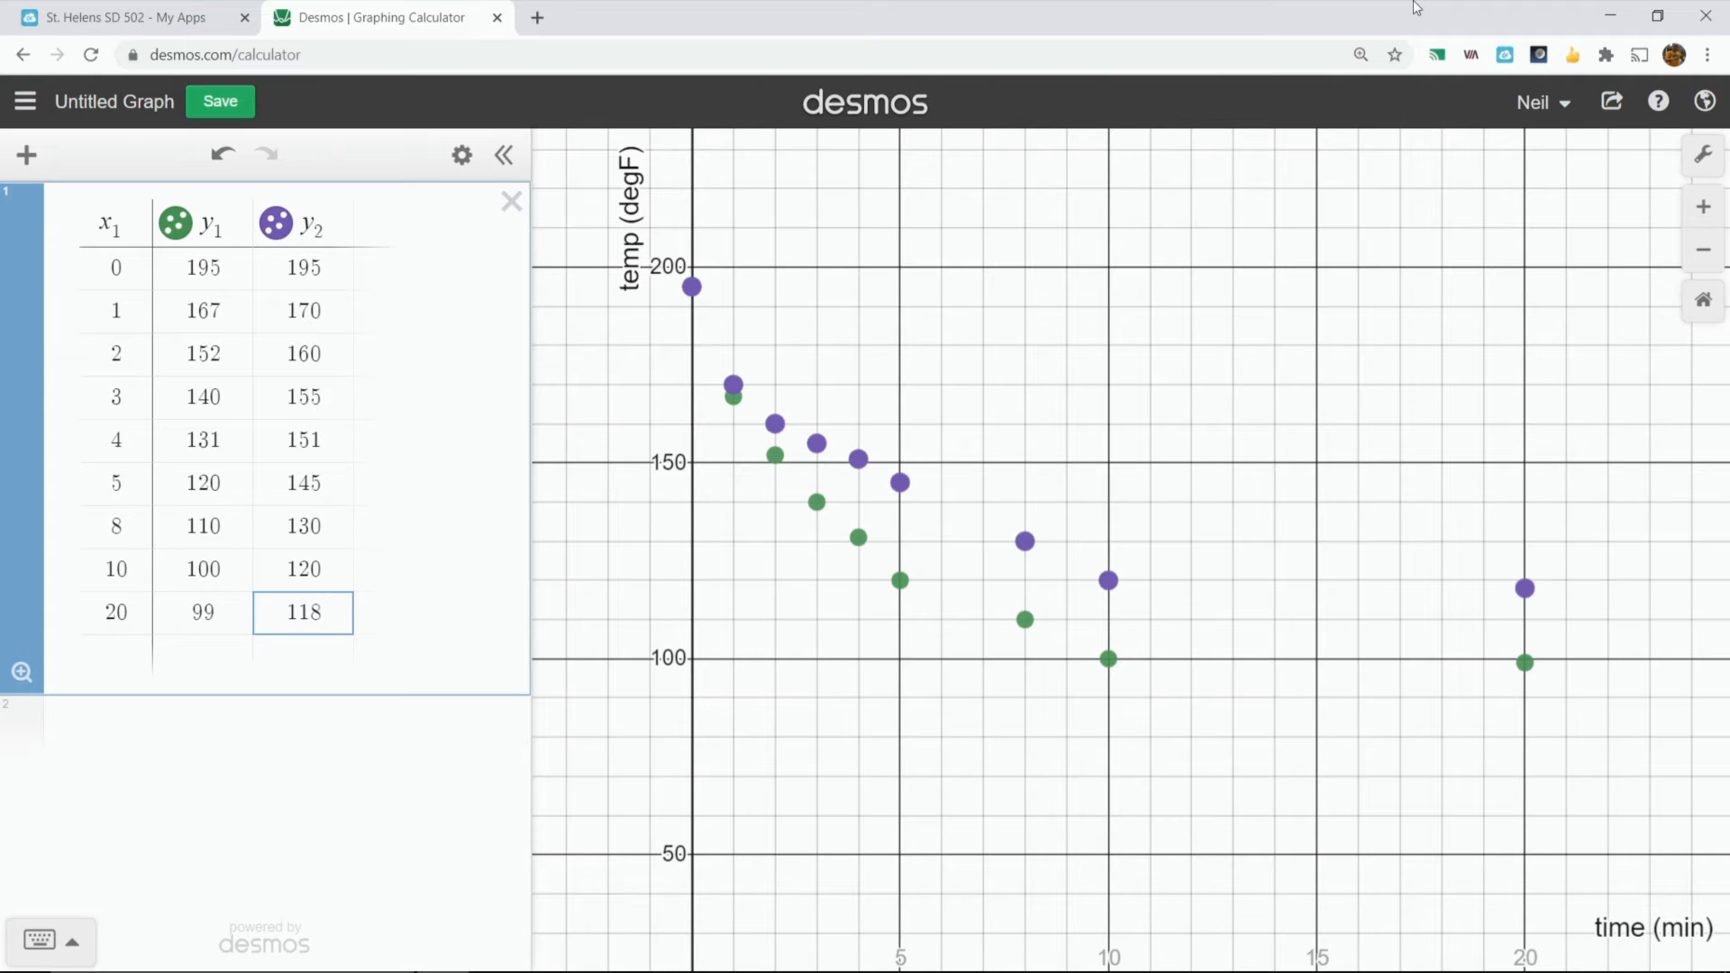
pyautogui.moveTo(1306, 533)
pyautogui.mouseDown()
pyautogui.moveTo(1269, 551)
pyautogui.moveTo(1292, 550)
pyautogui.mouseUp()
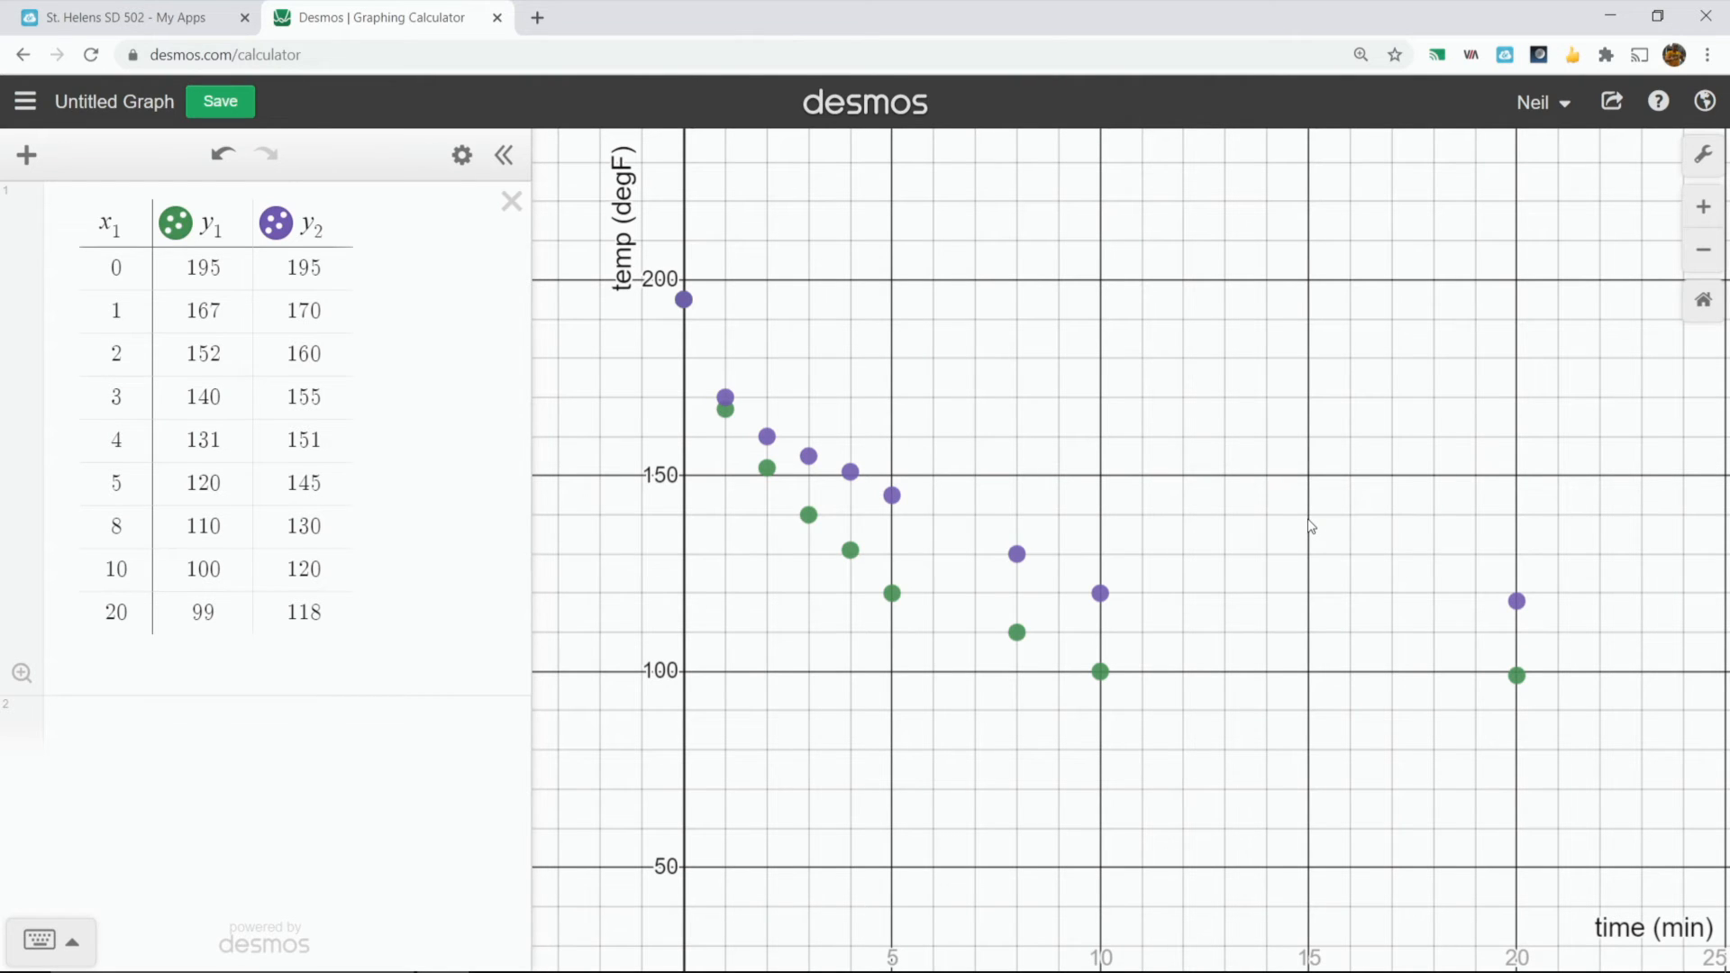
# - Shift the graph view slightly and save the graph with the title "Week 6 Lab"
pyautogui.moveTo(1315, 526); pyautogui.dragTo(1325, 546)
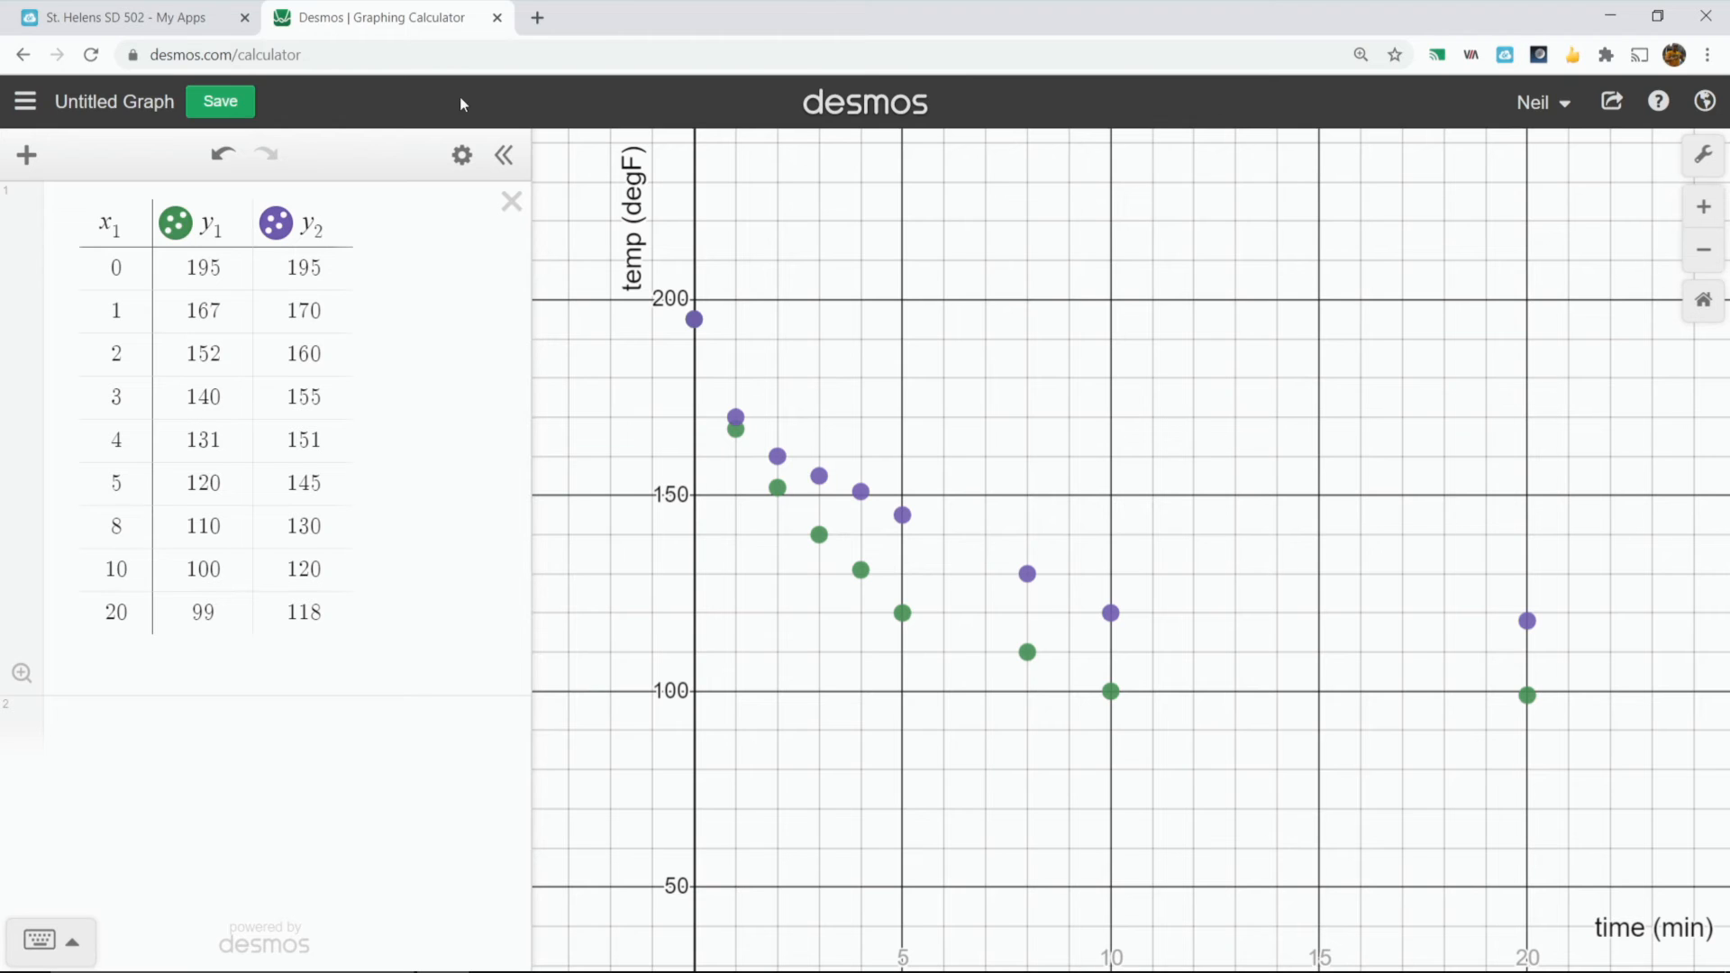
pyautogui.click(141, 110)
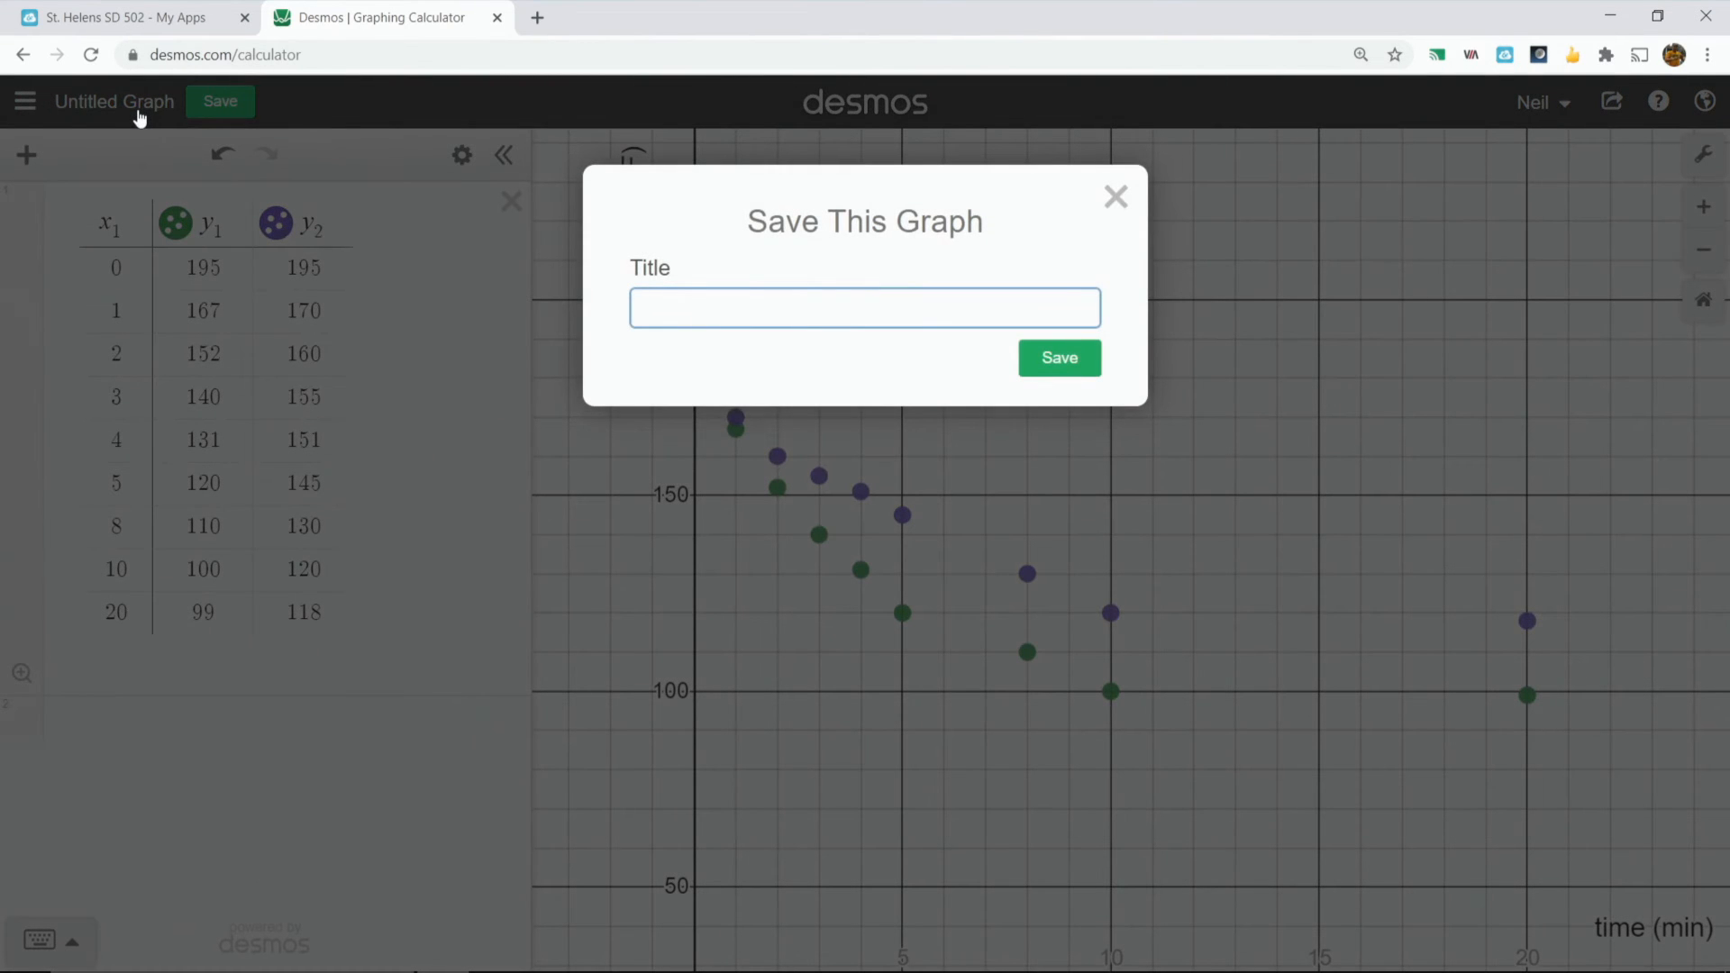
pyautogui.write('Week 6 Lab')
pyautogui.click(1050, 357)
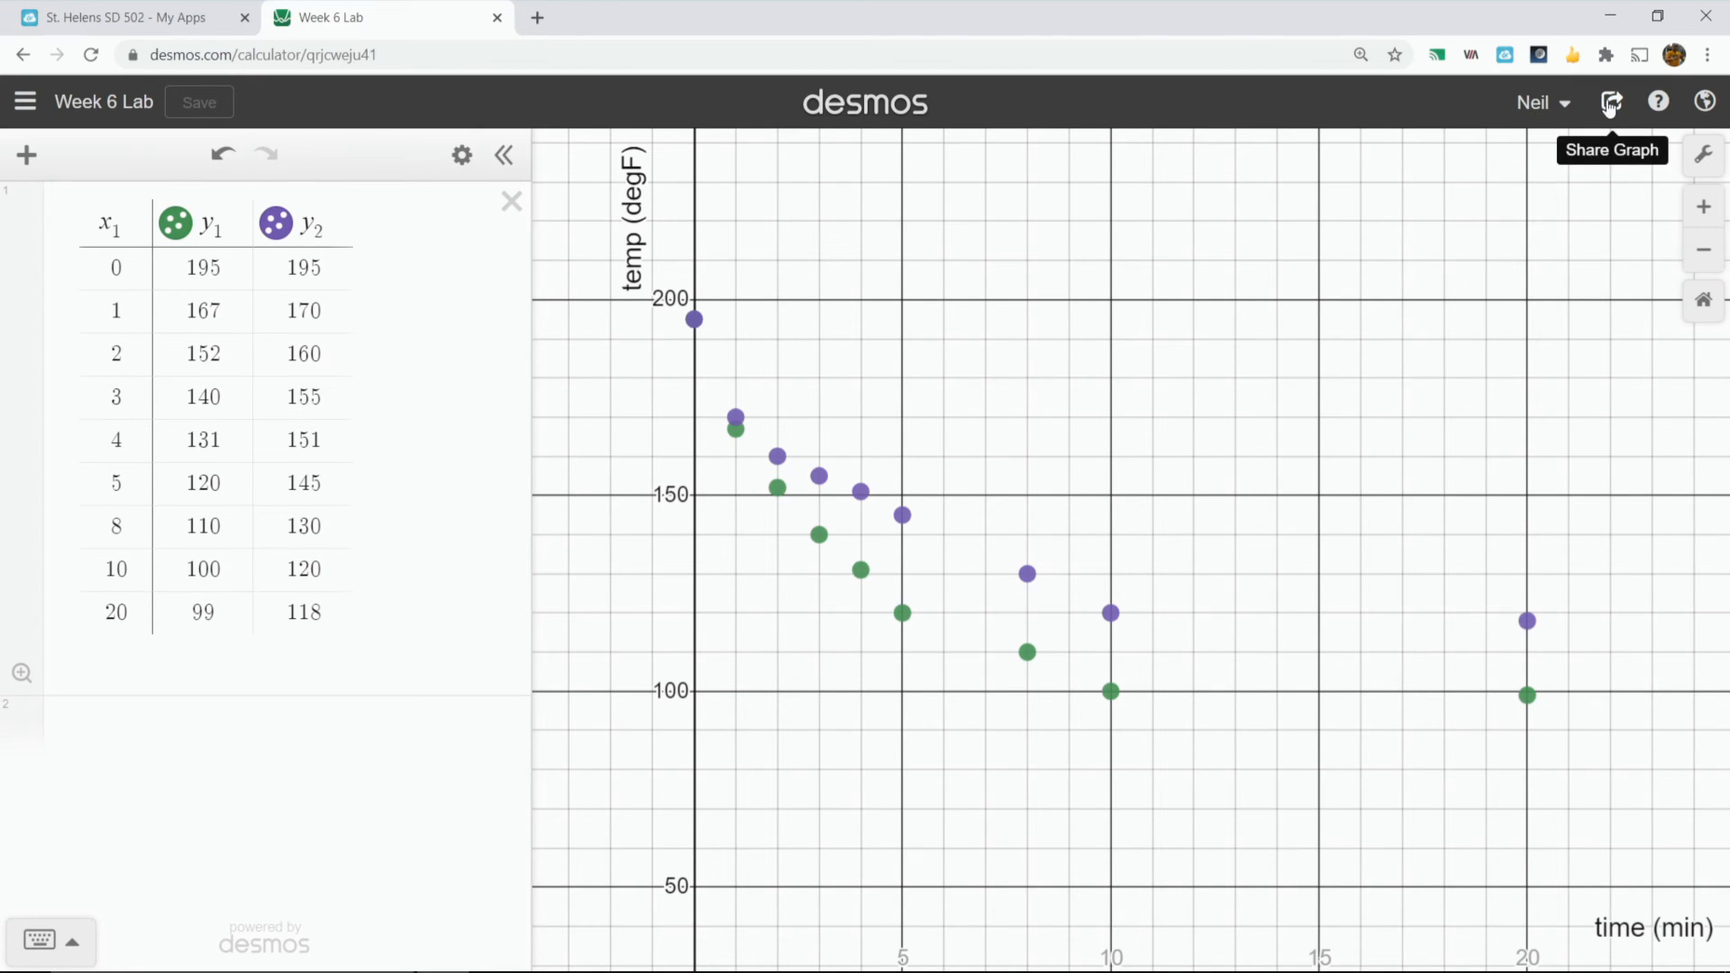
# - Open the image export for the graph, try the Small Square and Large Square sizes, and settle on Medium Rectangle
pyautogui.click(1610, 105)
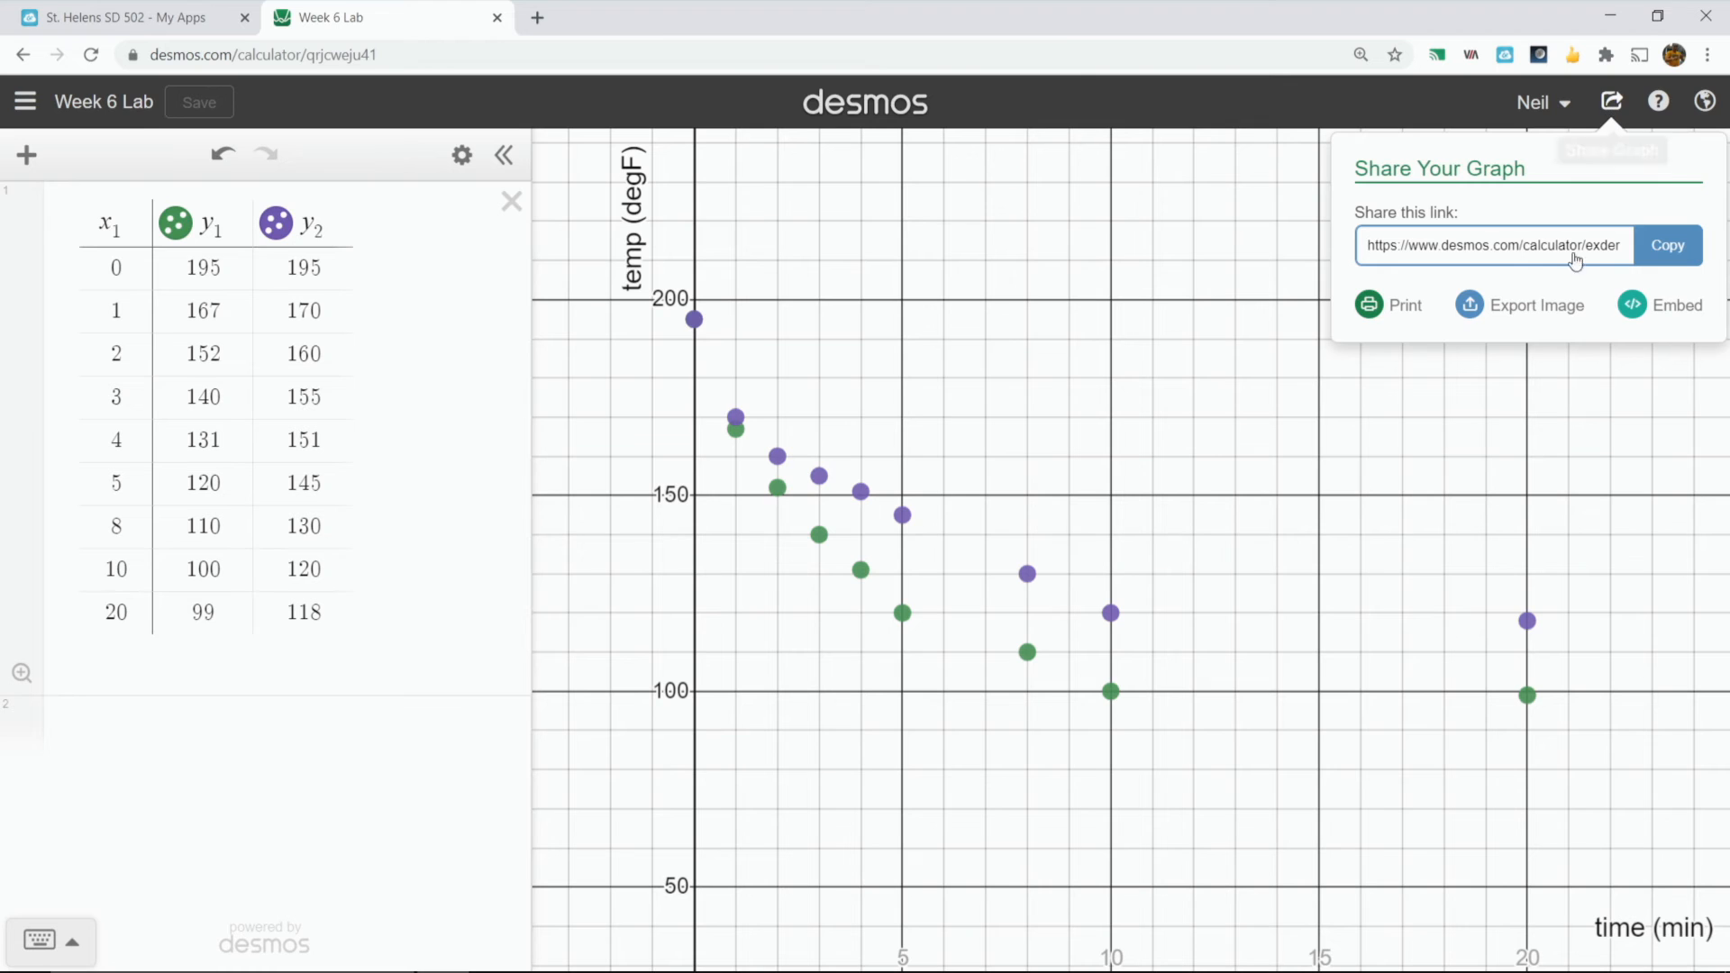
pyautogui.click(1537, 317)
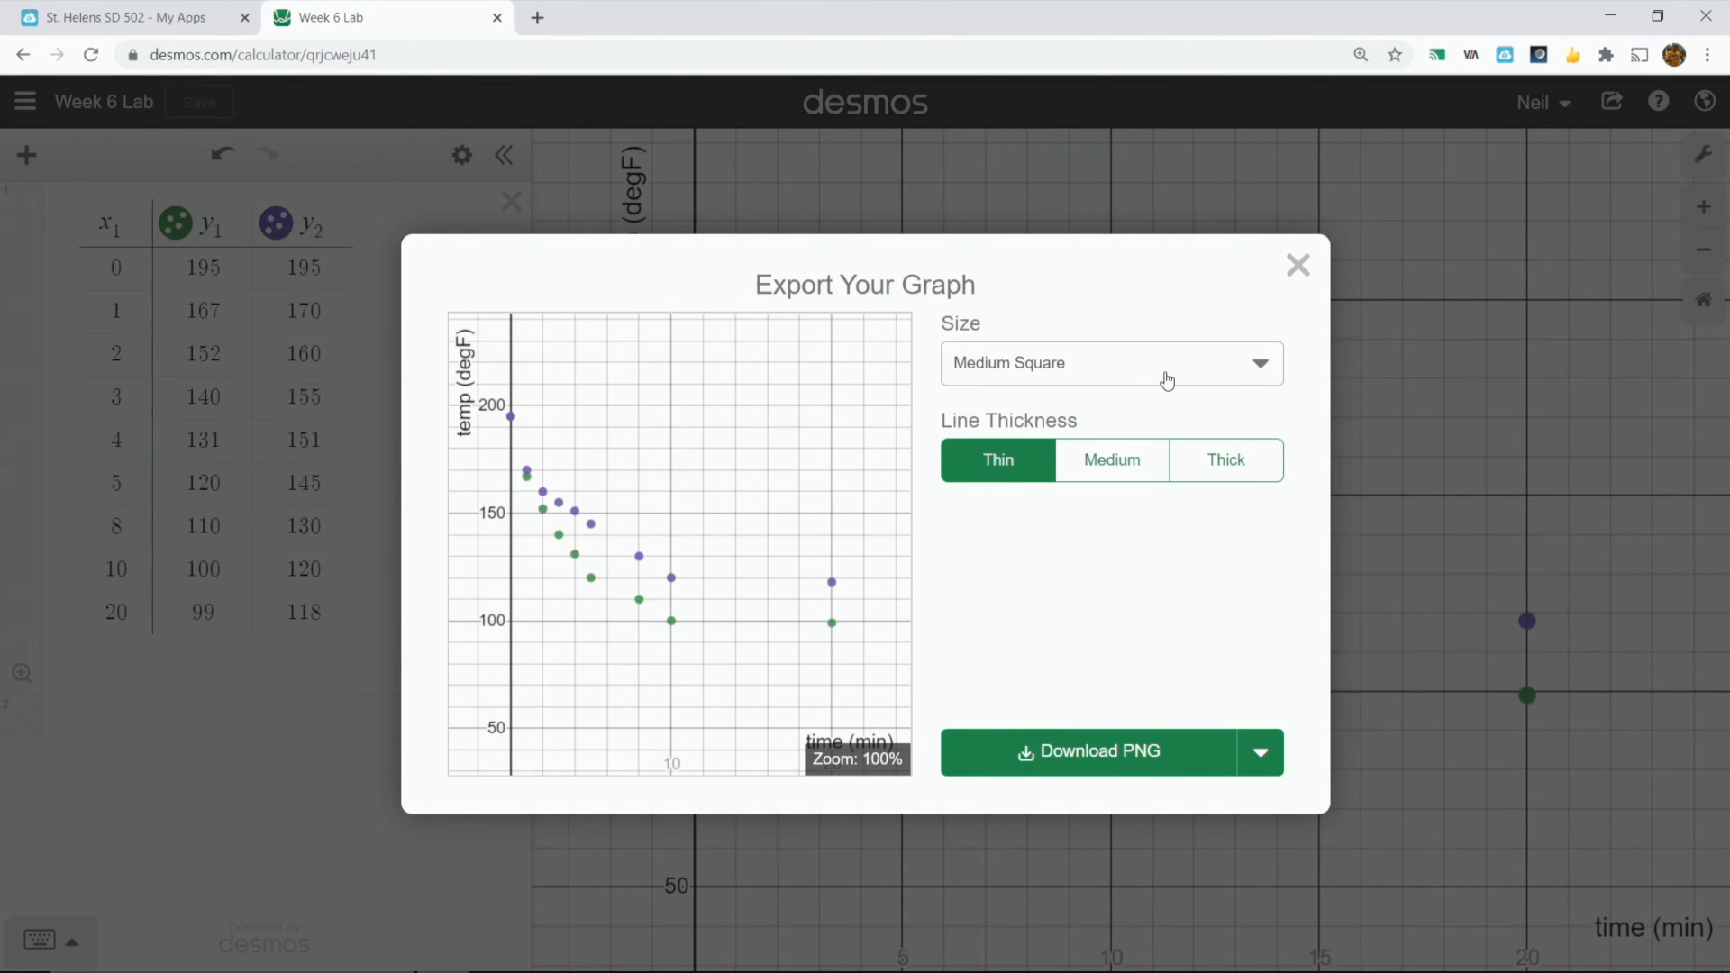
pyautogui.click(1068, 387)
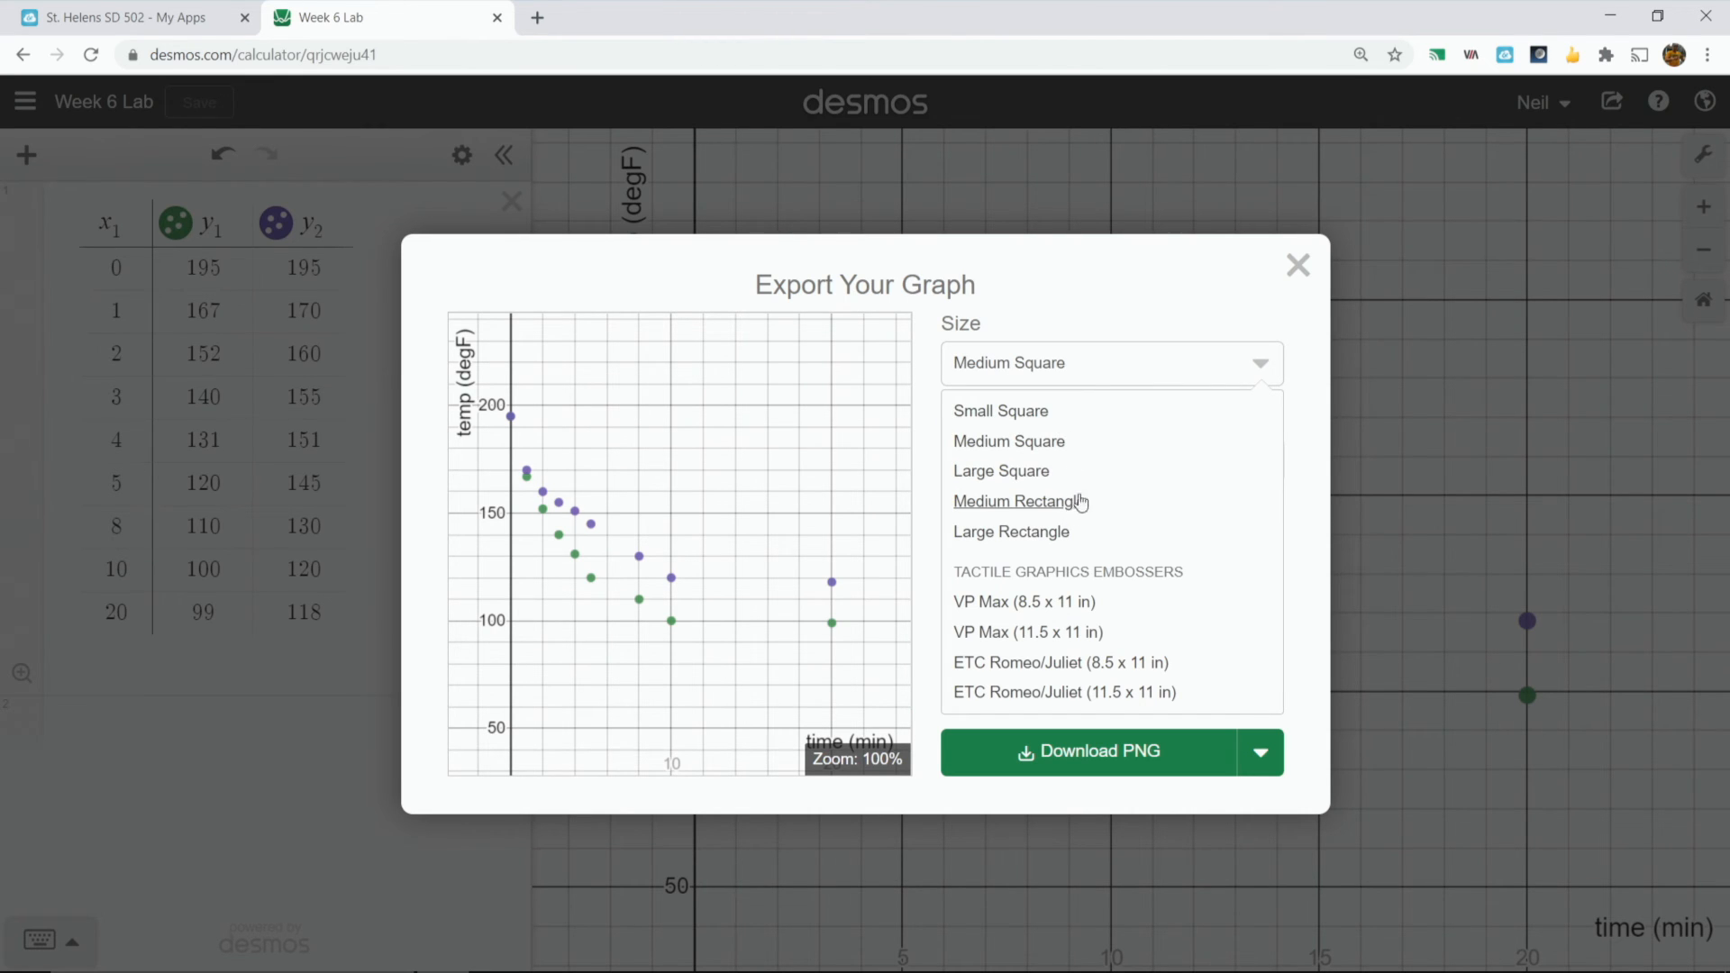
pyautogui.click(1023, 413)
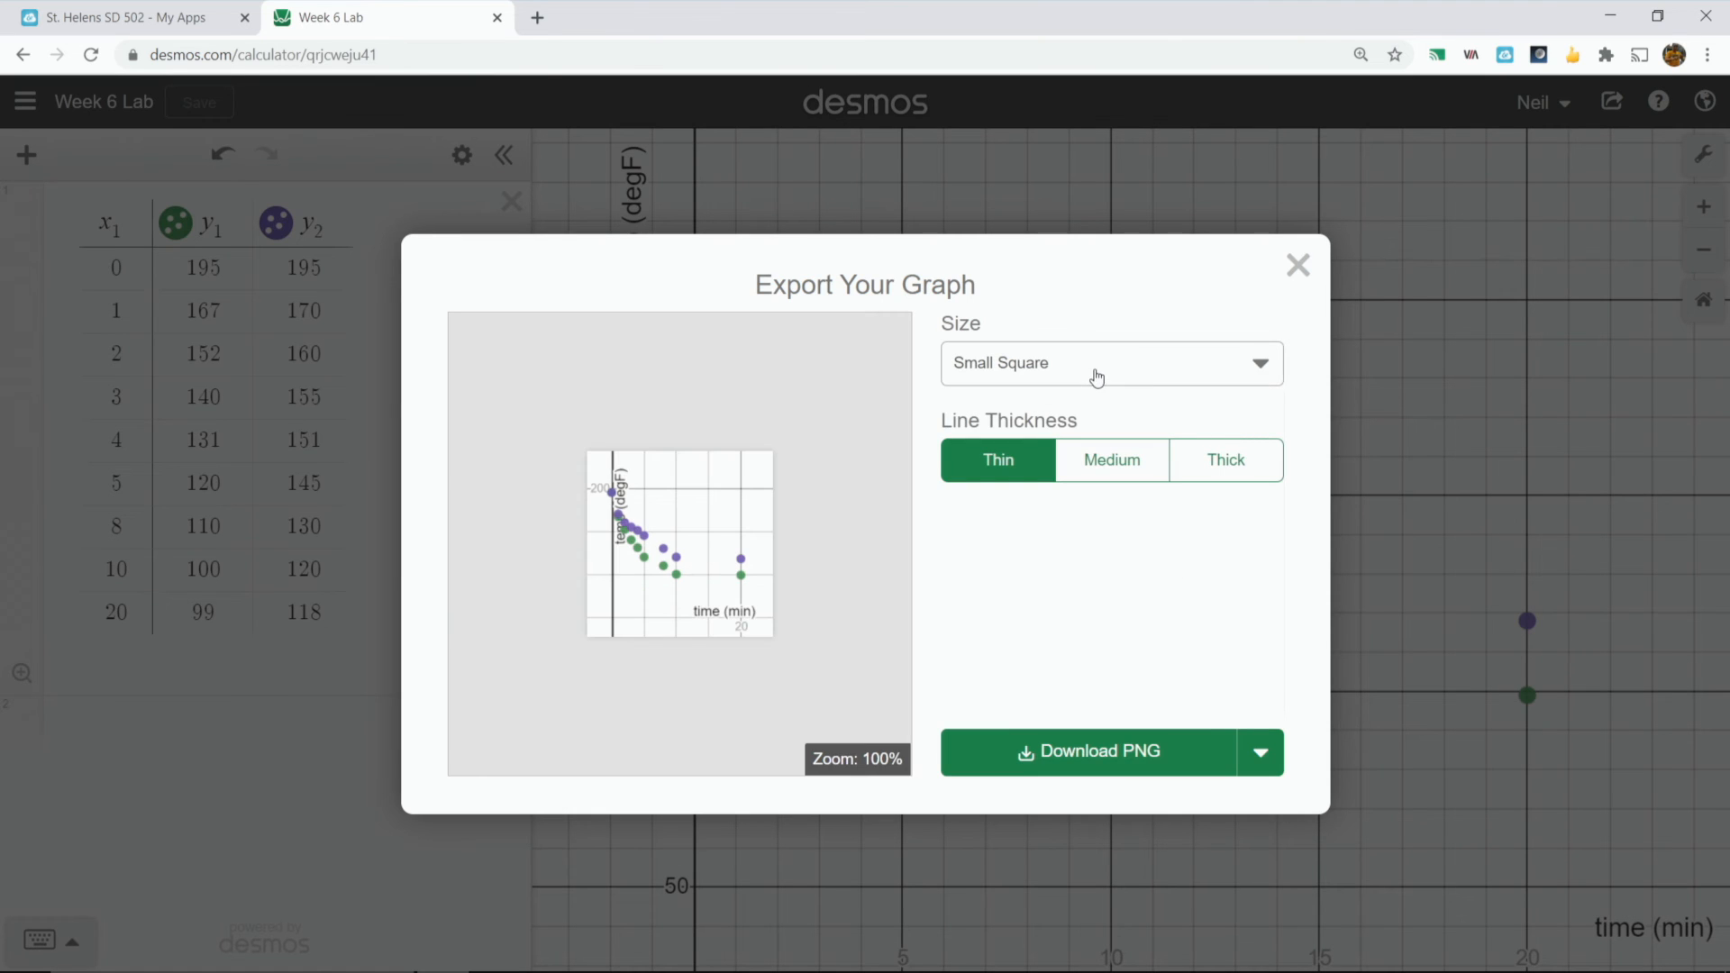
pyautogui.click(1092, 383)
pyautogui.click(1030, 473)
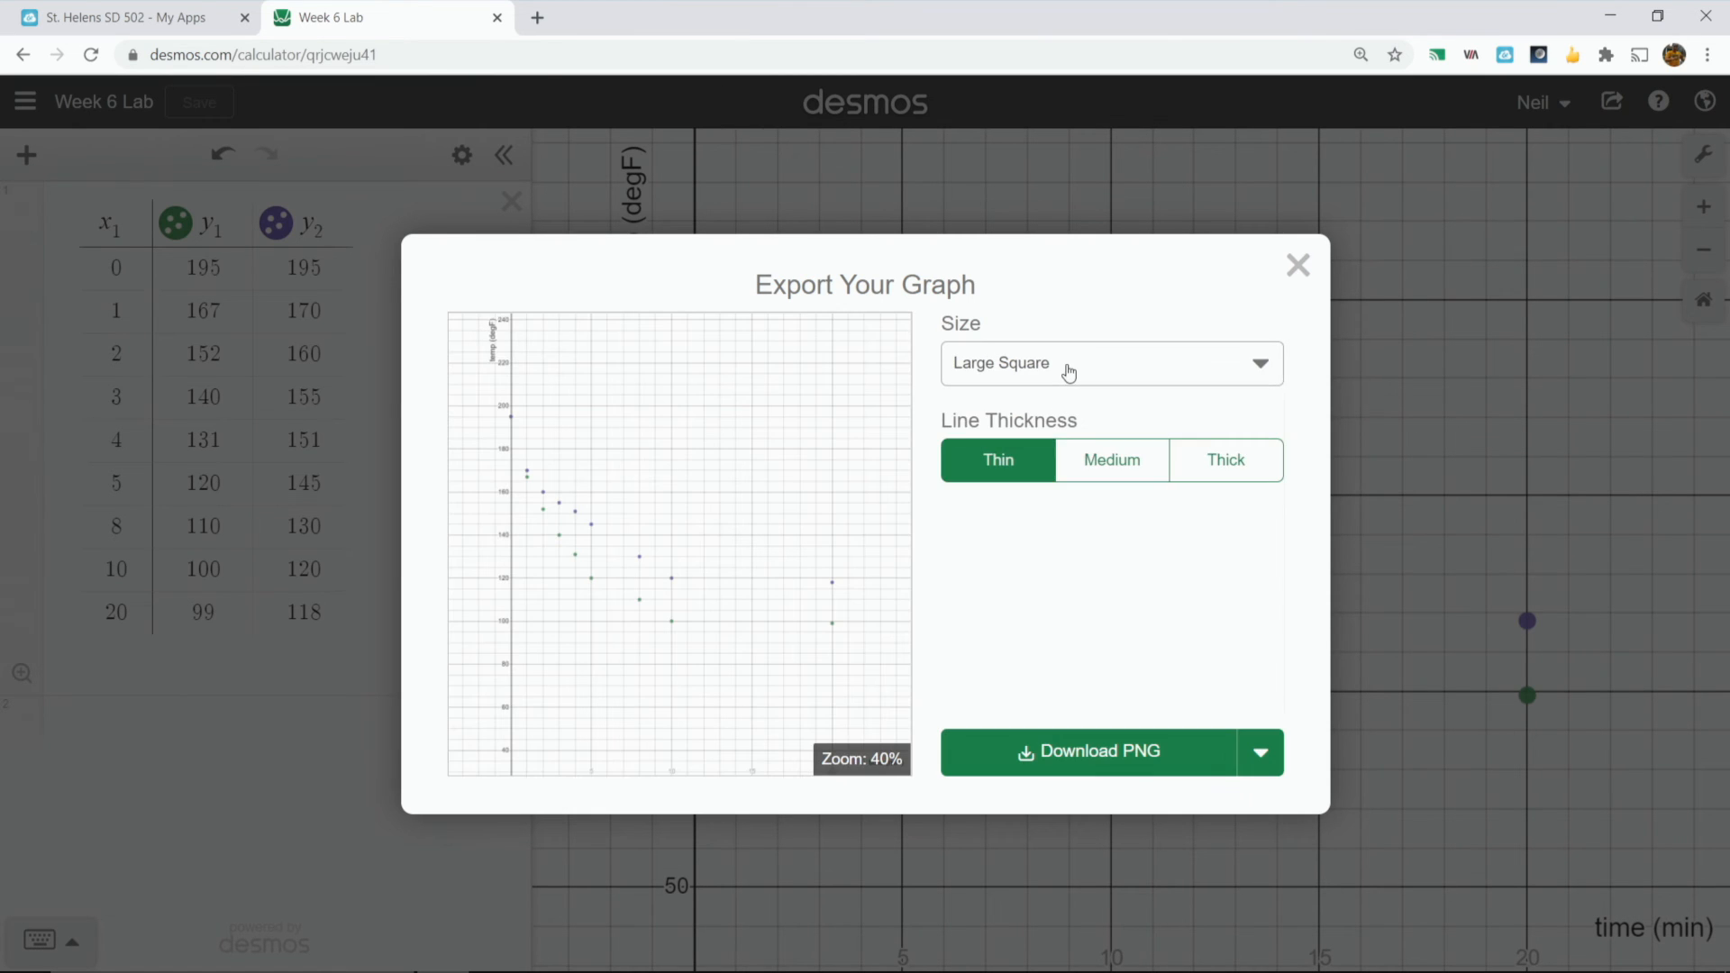
pyautogui.click(1061, 370)
pyautogui.click(1047, 502)
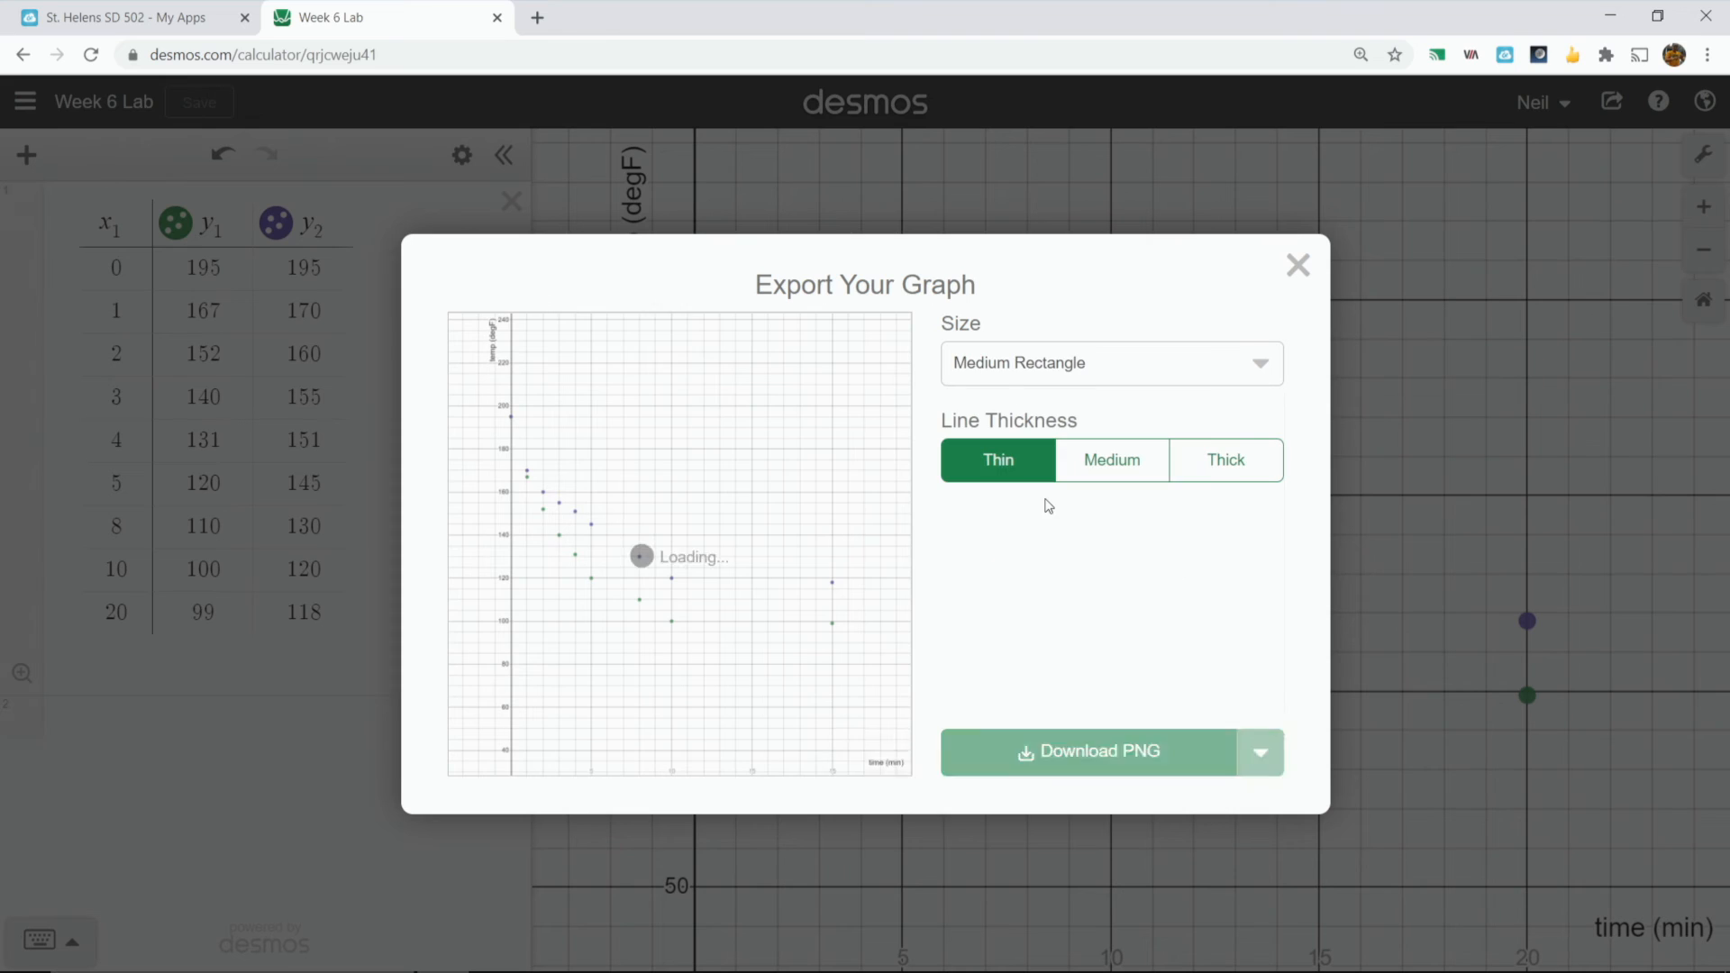
# - Set the export line thickness to Medium and download the graph as a PNG
pyautogui.click(1102, 476)
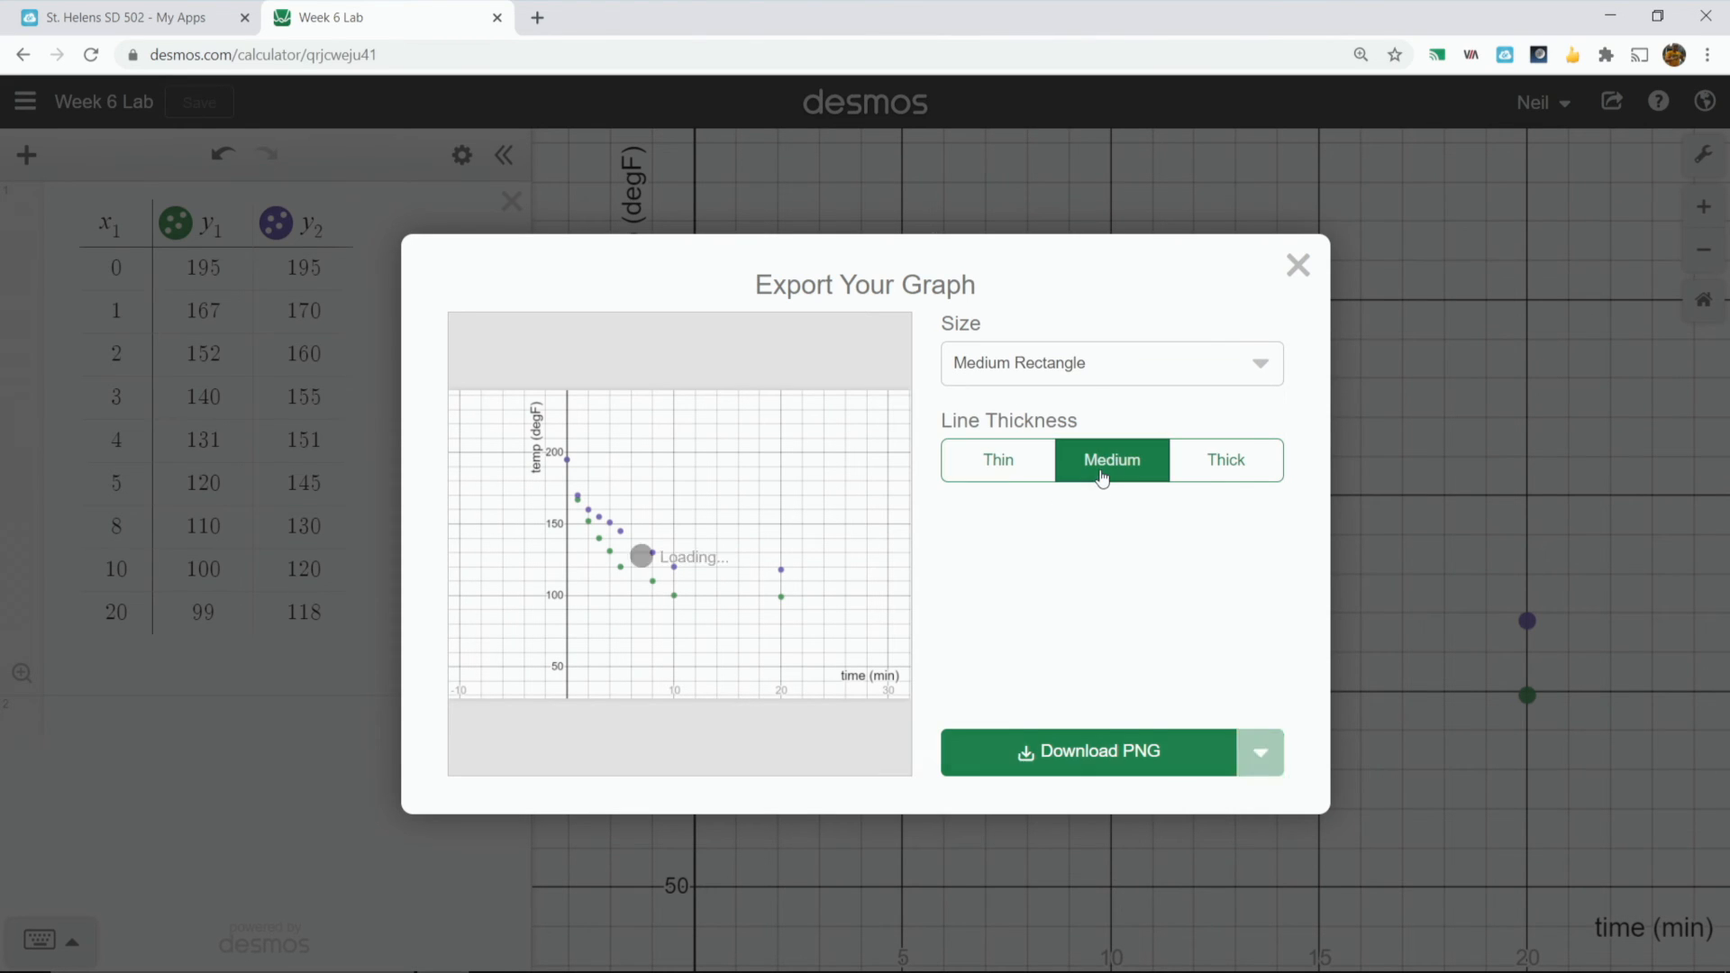
pyautogui.click(1178, 466)
pyautogui.click(1133, 474)
pyautogui.click(1048, 469)
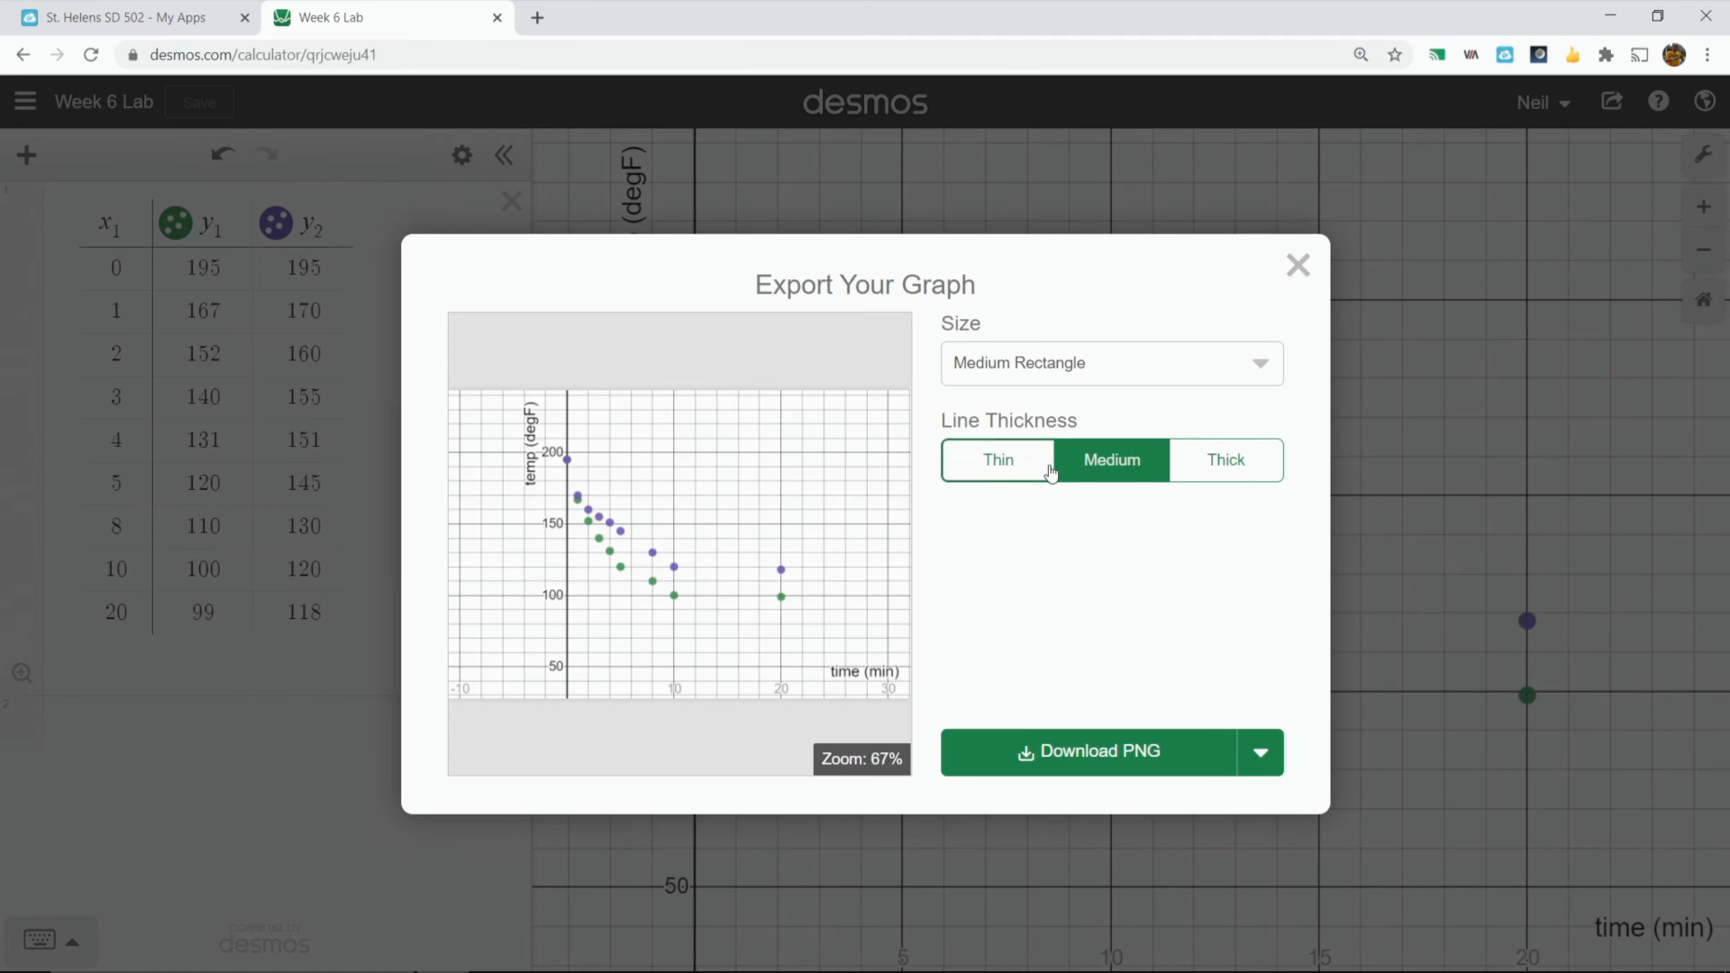
pyautogui.click(1077, 469)
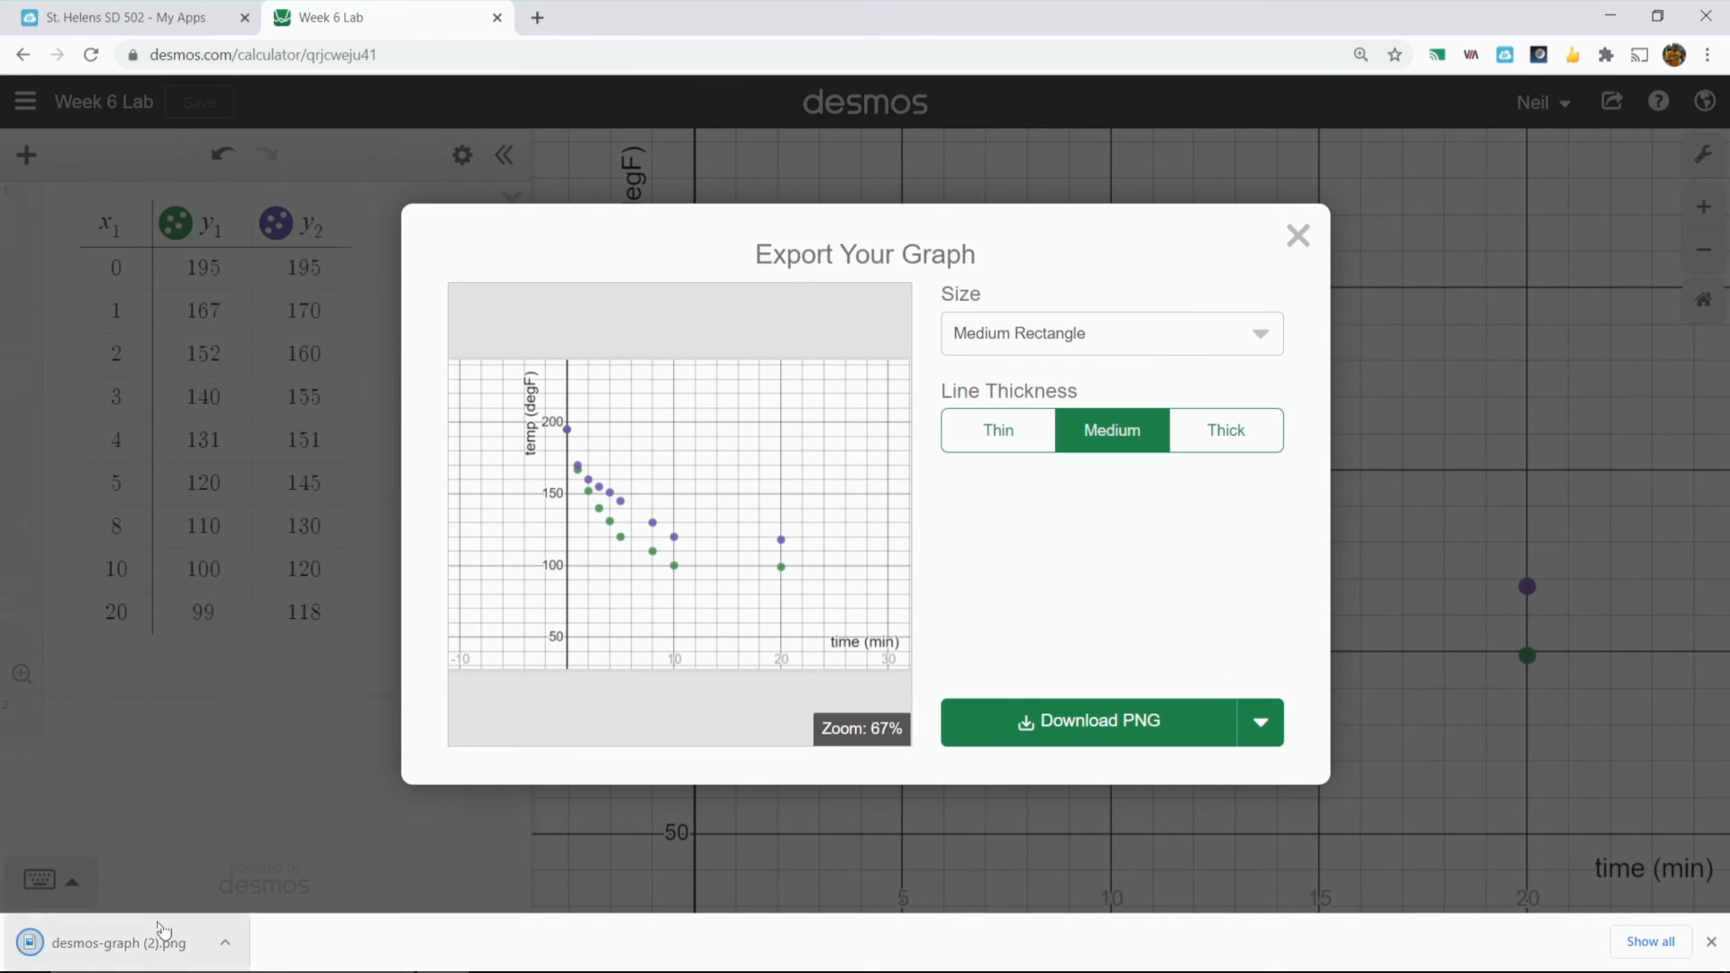
# - Open the downloaded graph PNG in Photos, copy the image, and minimize the viewer
pyautogui.click(114, 958)
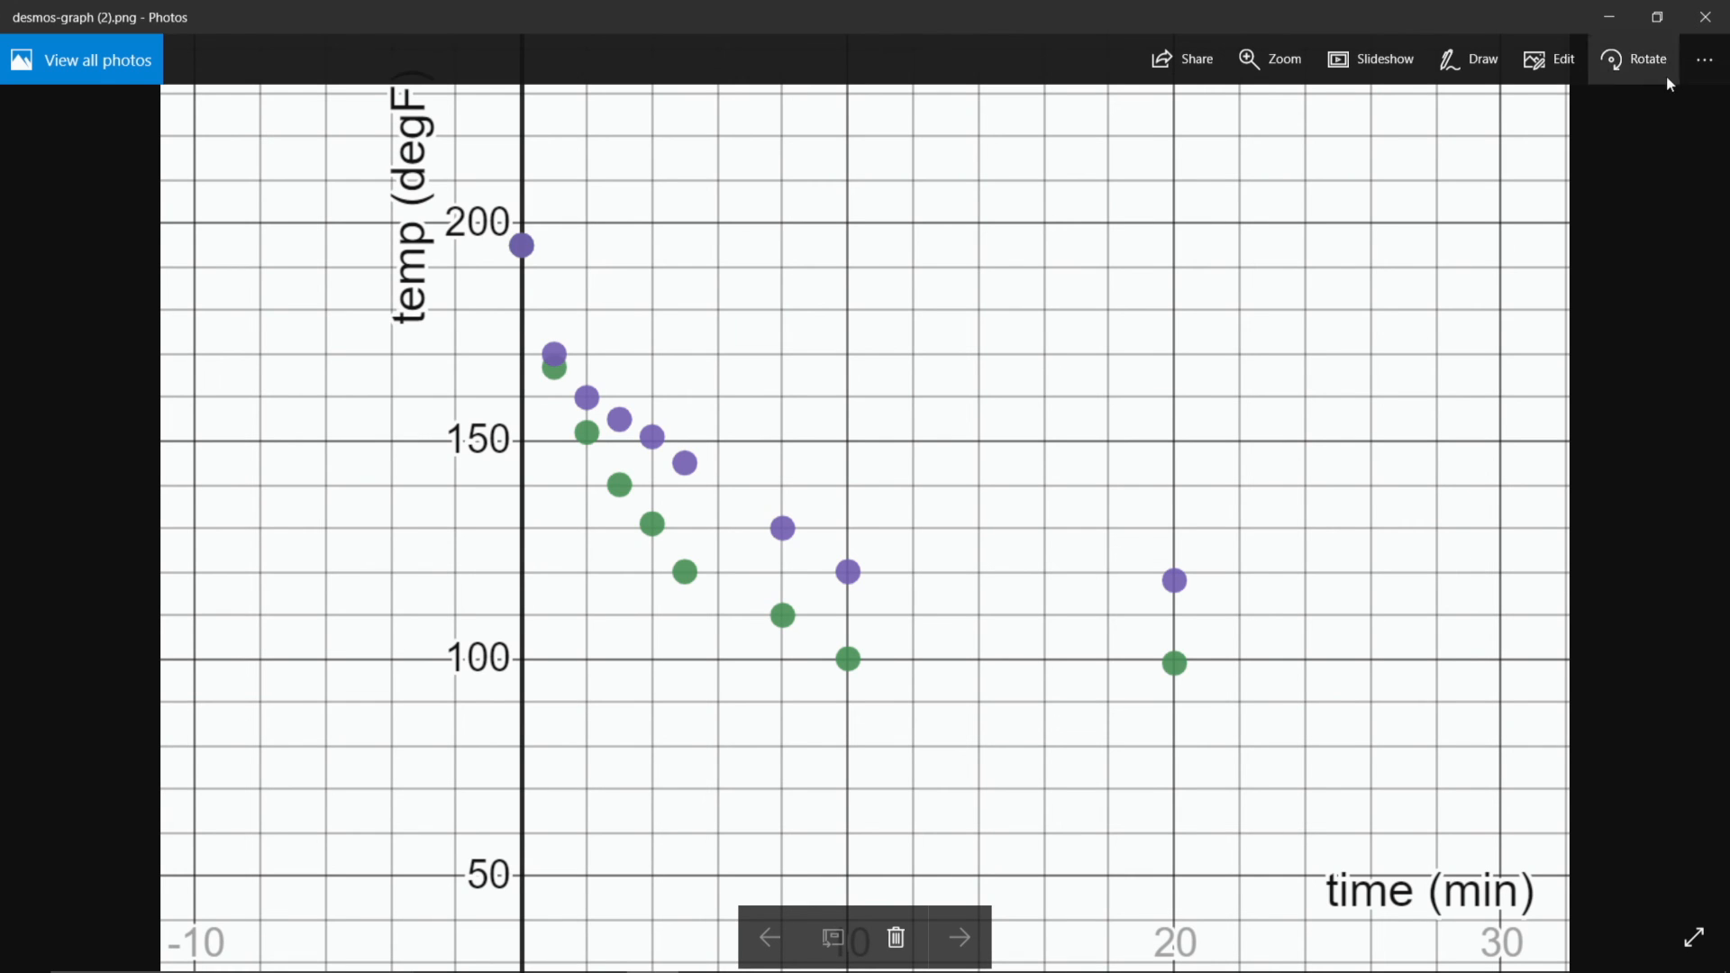
pyautogui.click(1708, 79)
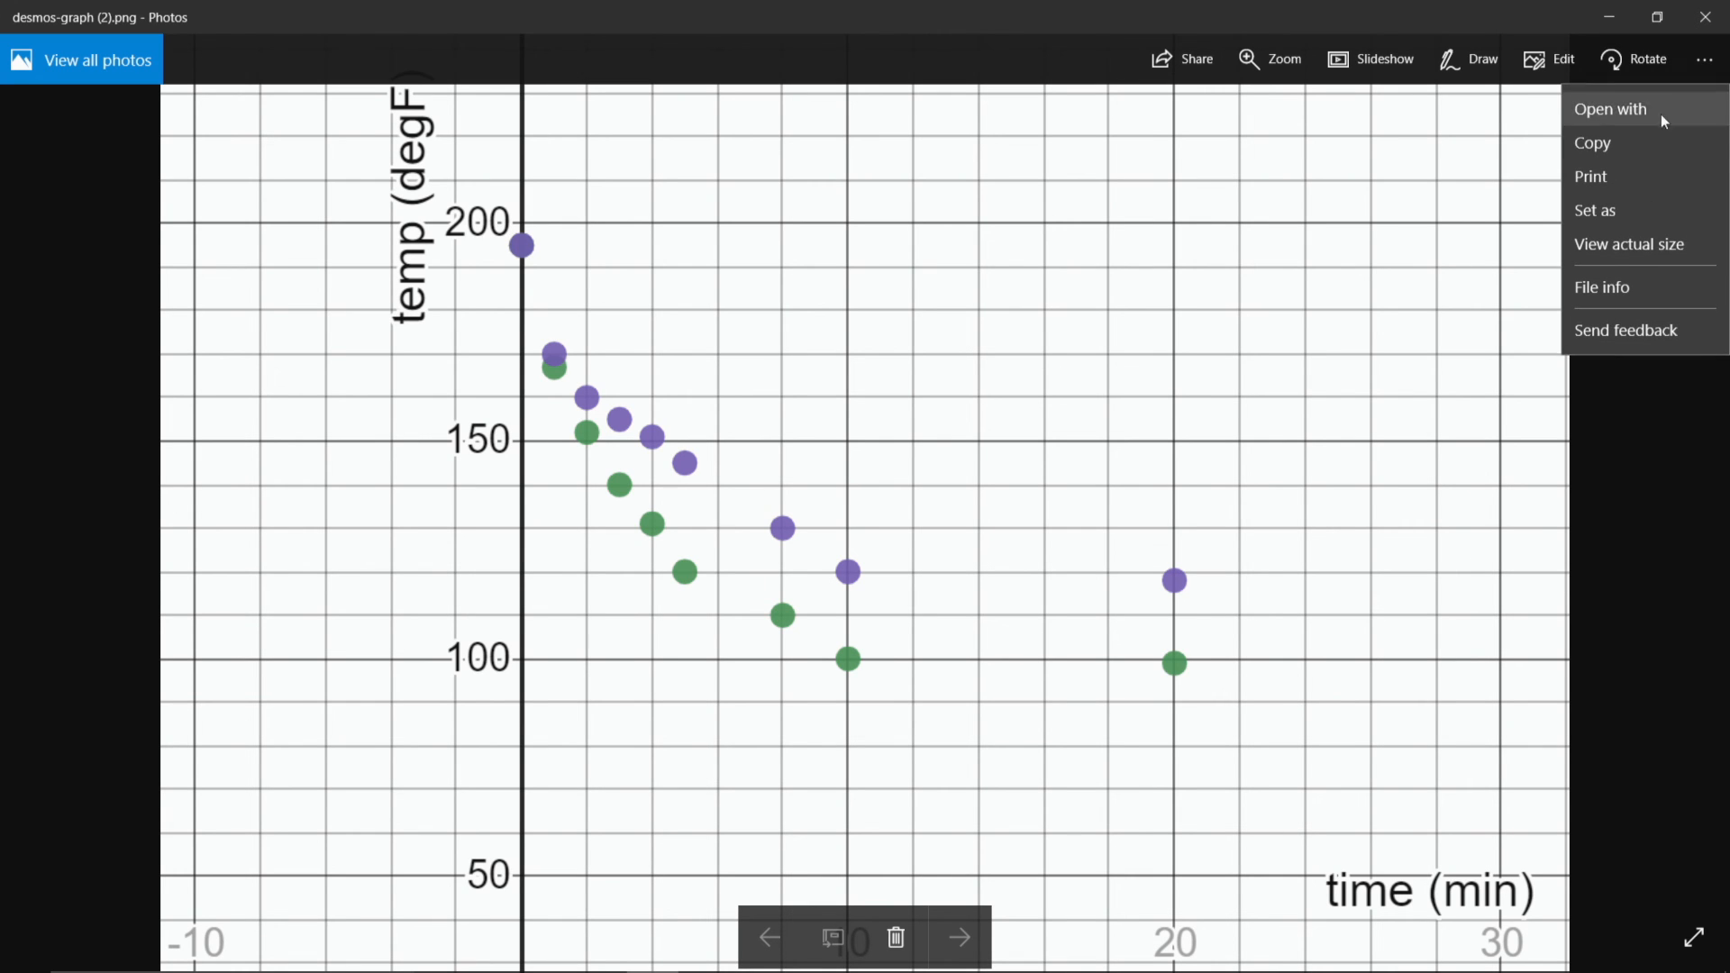
pyautogui.click(1615, 147)
pyautogui.click(1614, 20)
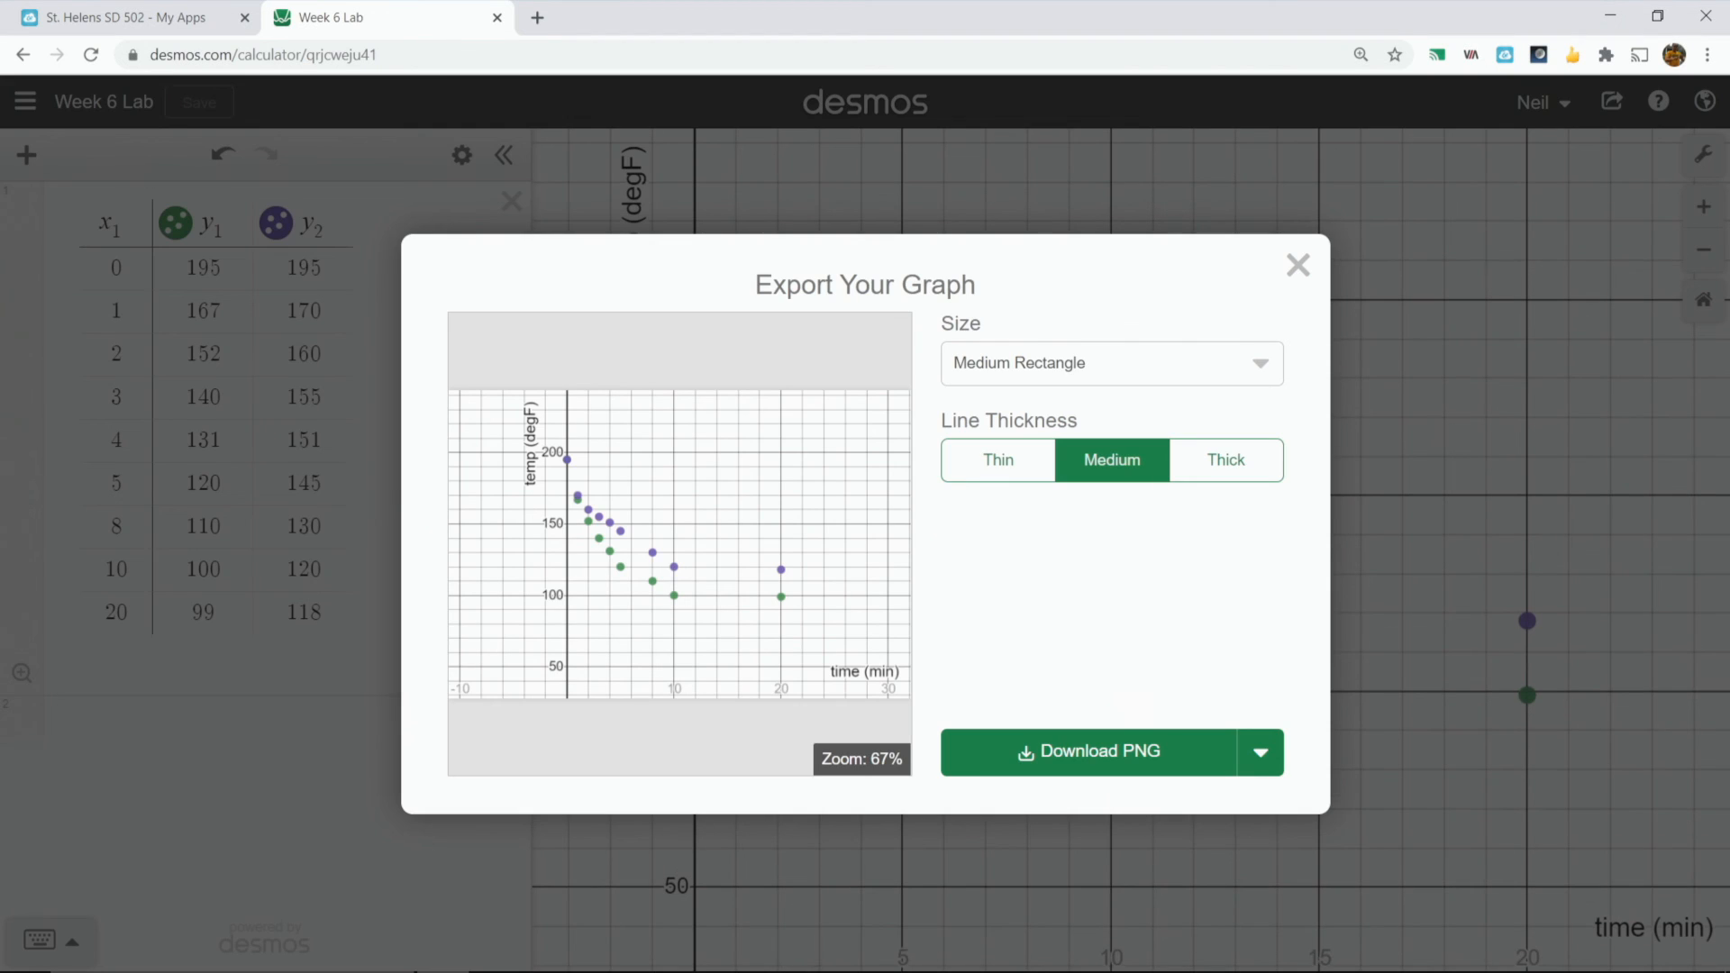
# - Switch to OneNote, show the Week 6 page full screen, and paste the graph image below the handwritten data table
pyautogui.click(547, 954)
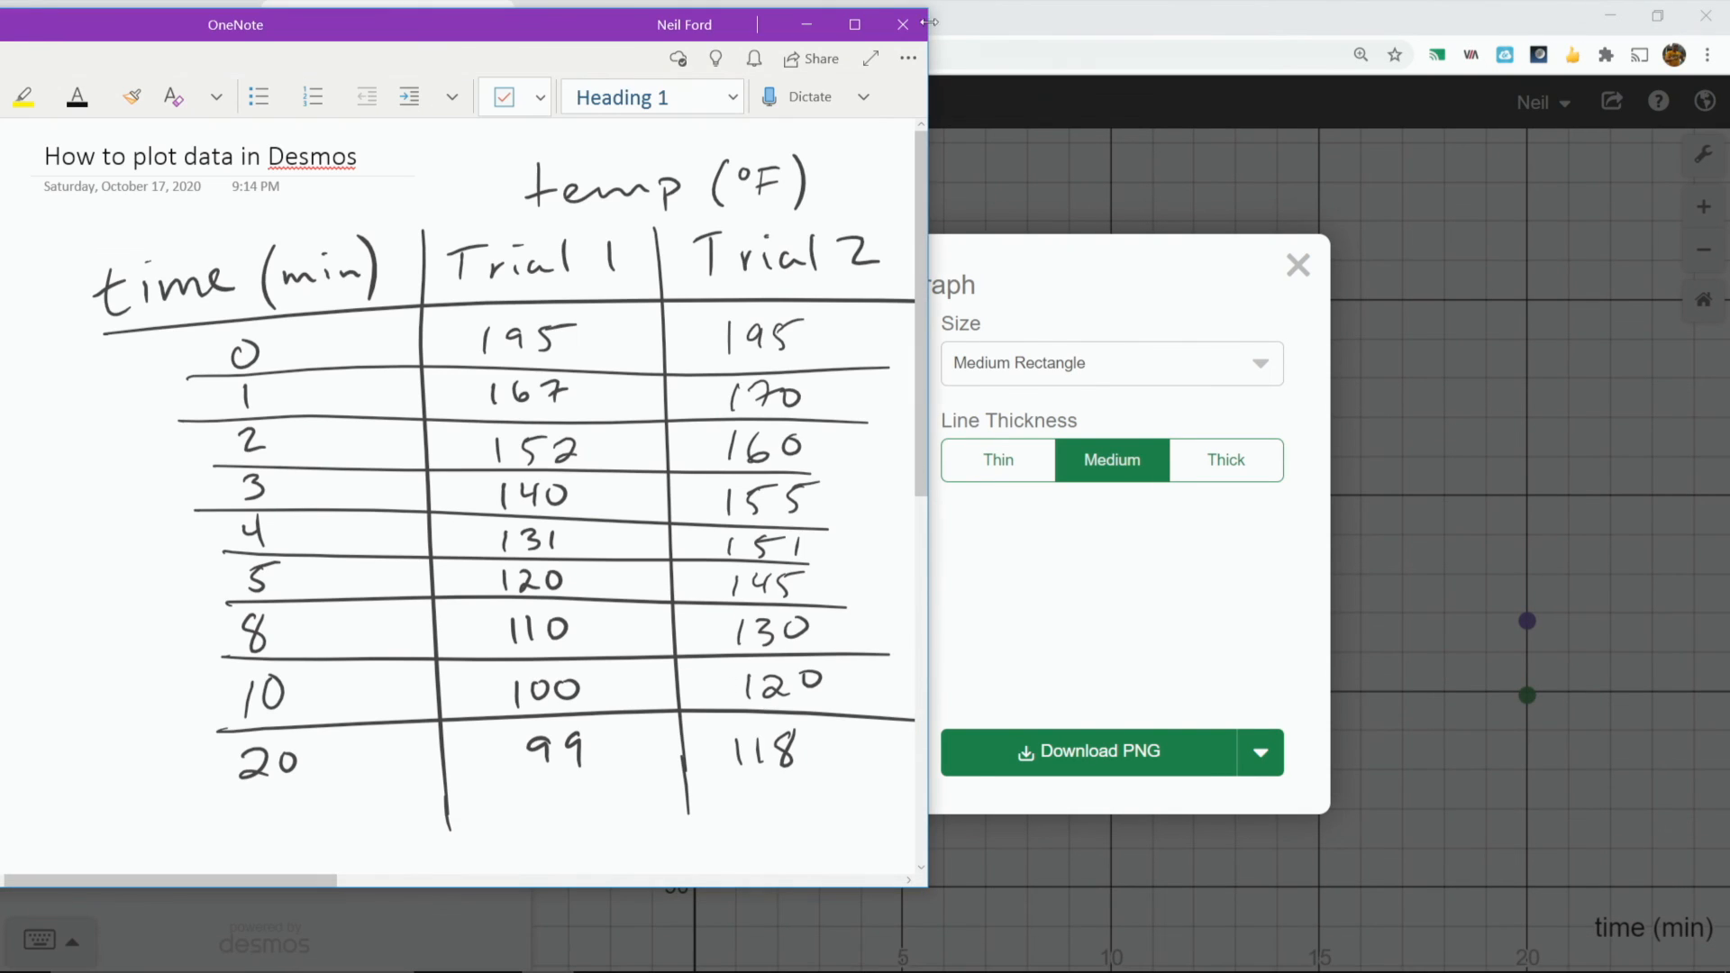
pyautogui.scroll(-5, 985, 726)
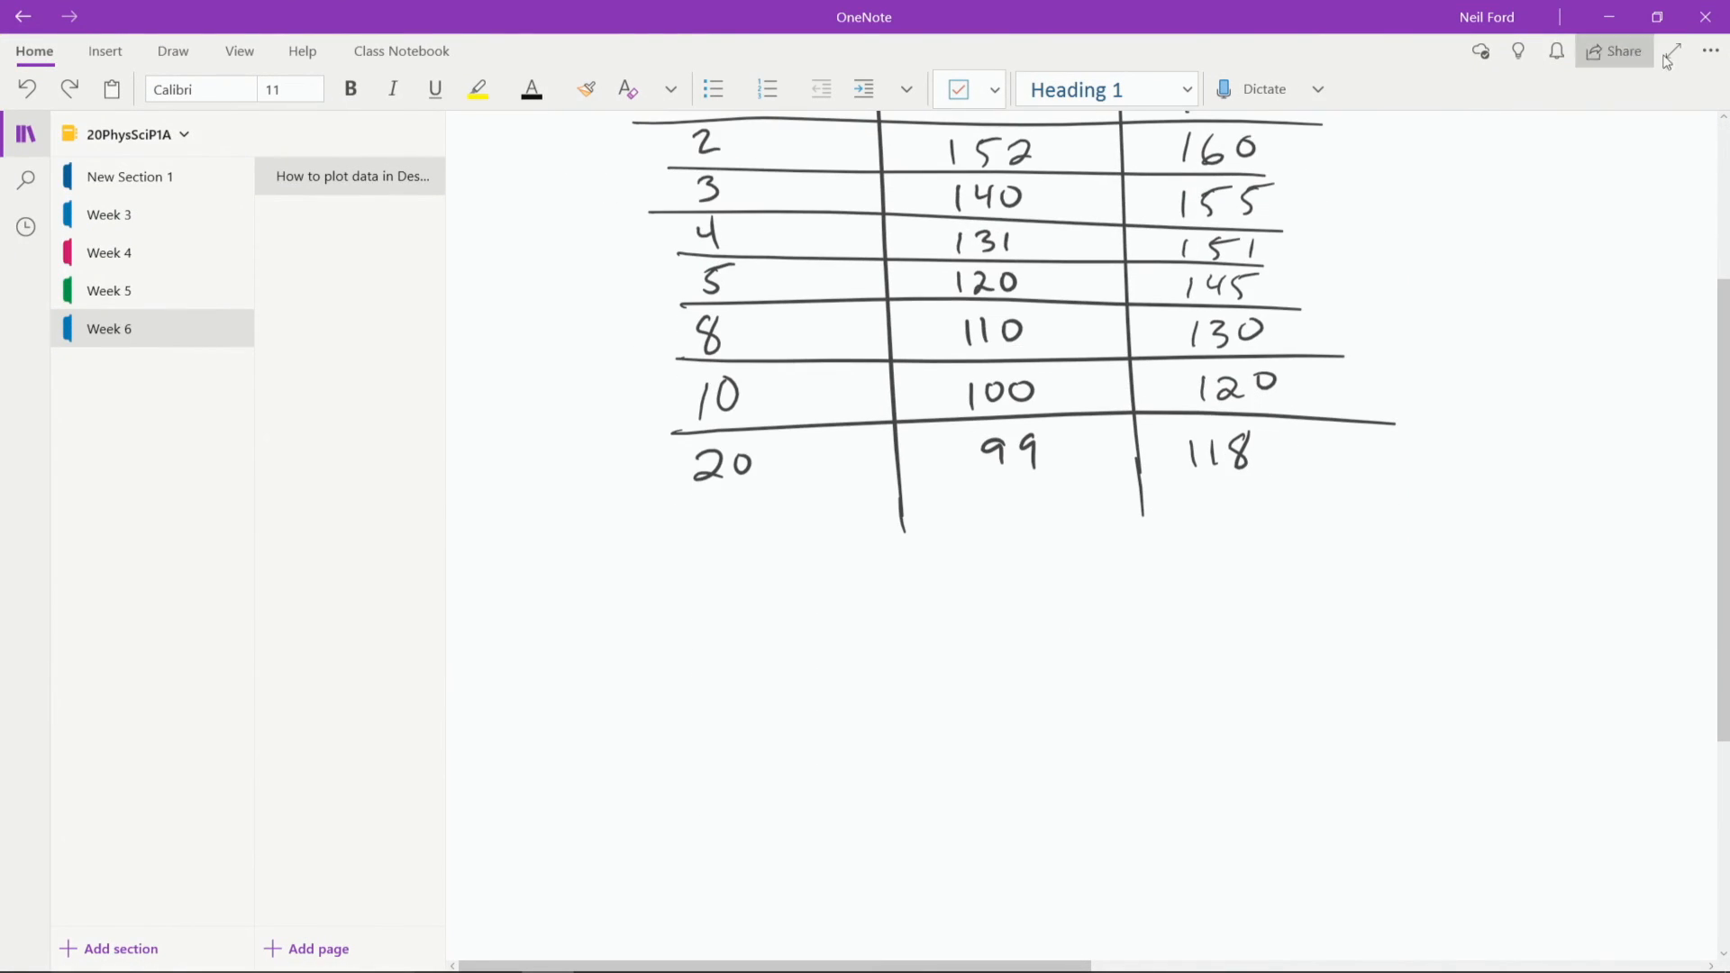
pyautogui.click(1673, 58)
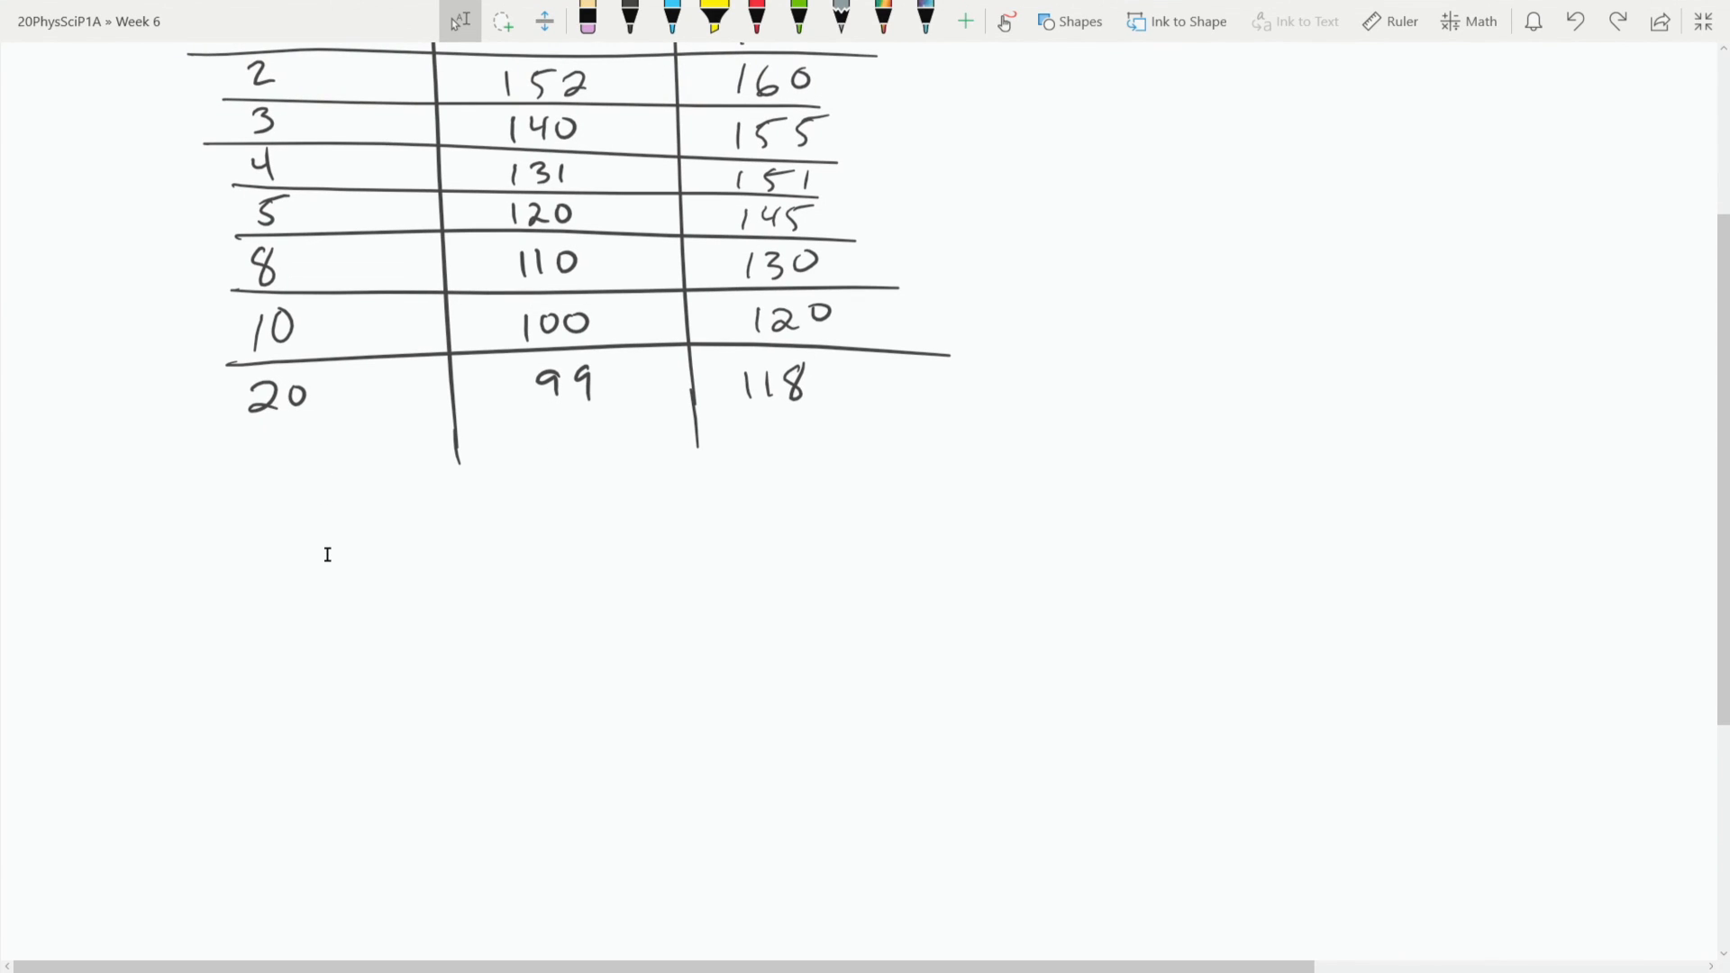
pyautogui.rightClick(326, 557)
pyautogui.click(397, 638)
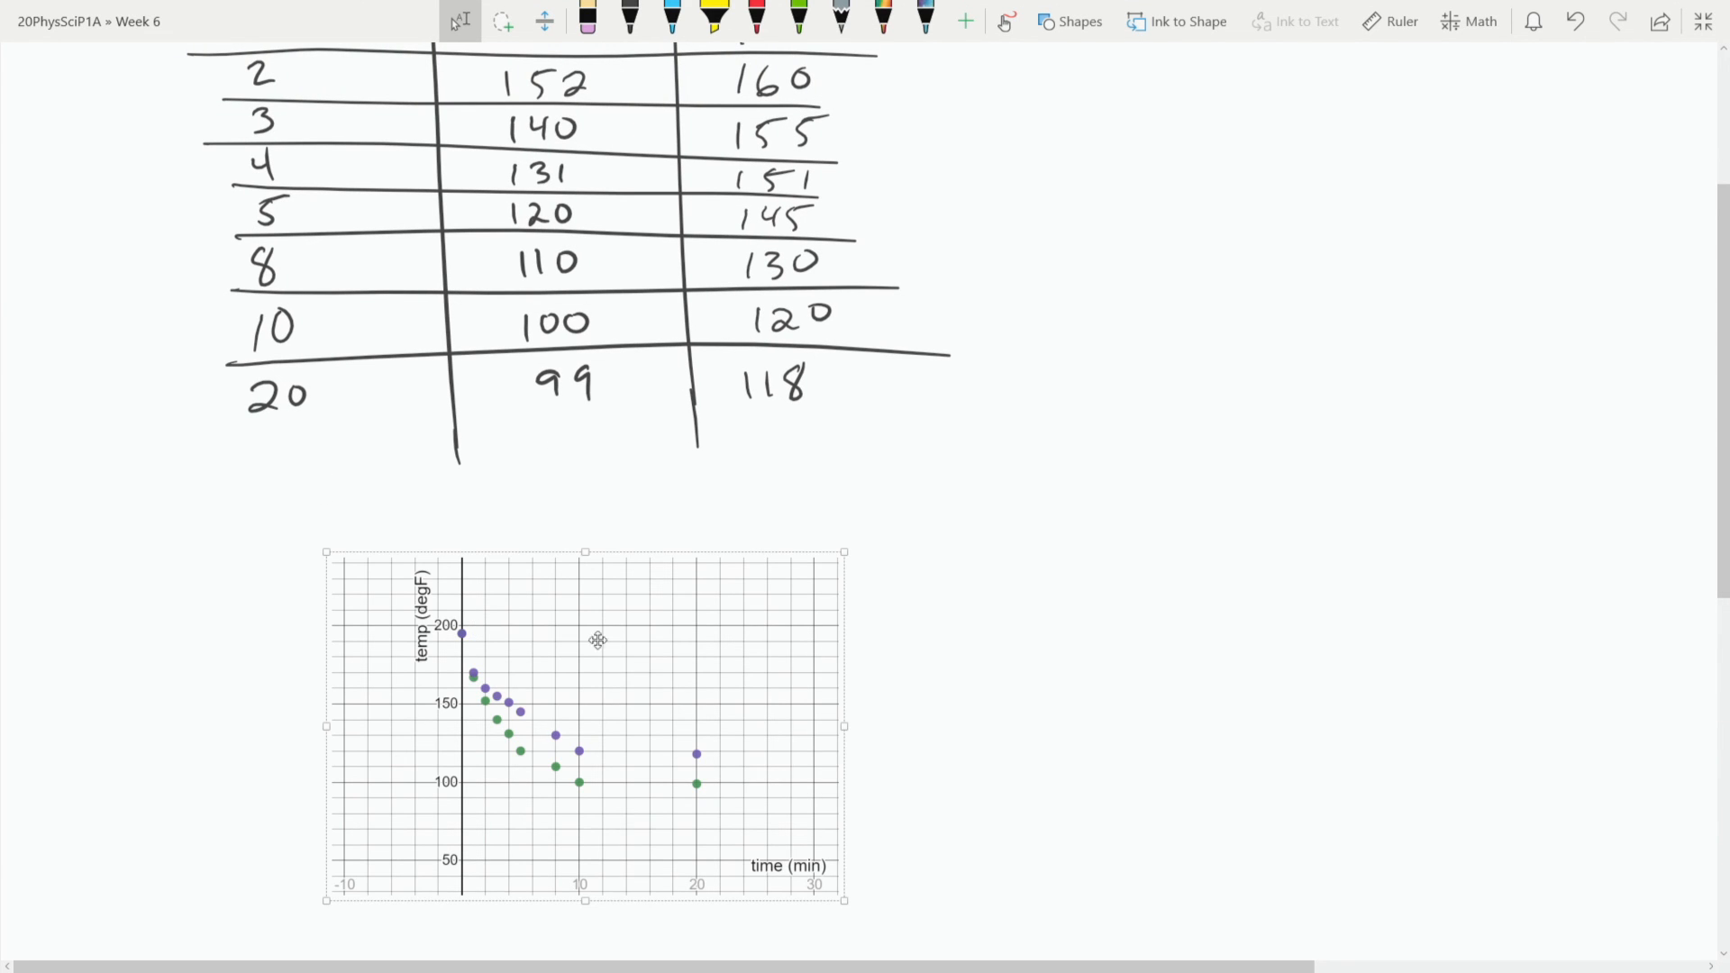
# - Enlarge the pasted graph image and move it up to sit just beneath the handwritten table
pyautogui.scroll(-2, 685, 676)
pyautogui.moveTo(843, 737); pyautogui.dragTo(1233, 957)
pyautogui.moveTo(976, 628); pyautogui.dragTo(824, 578)
pyautogui.click(1183, 509)
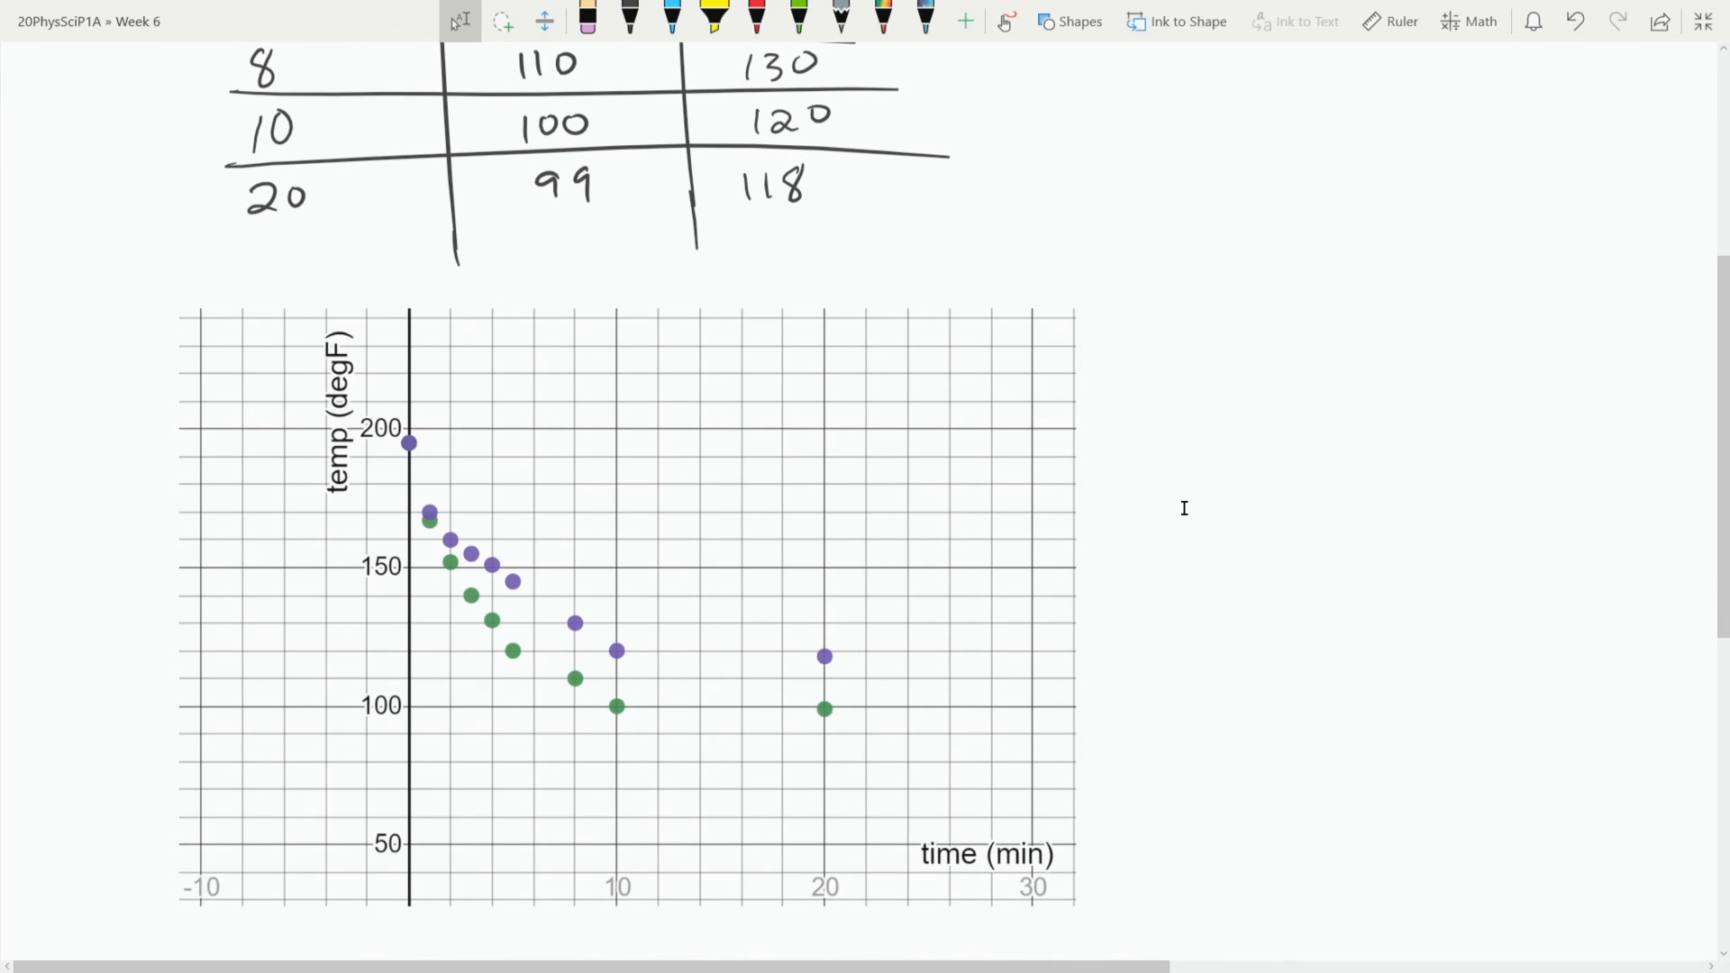